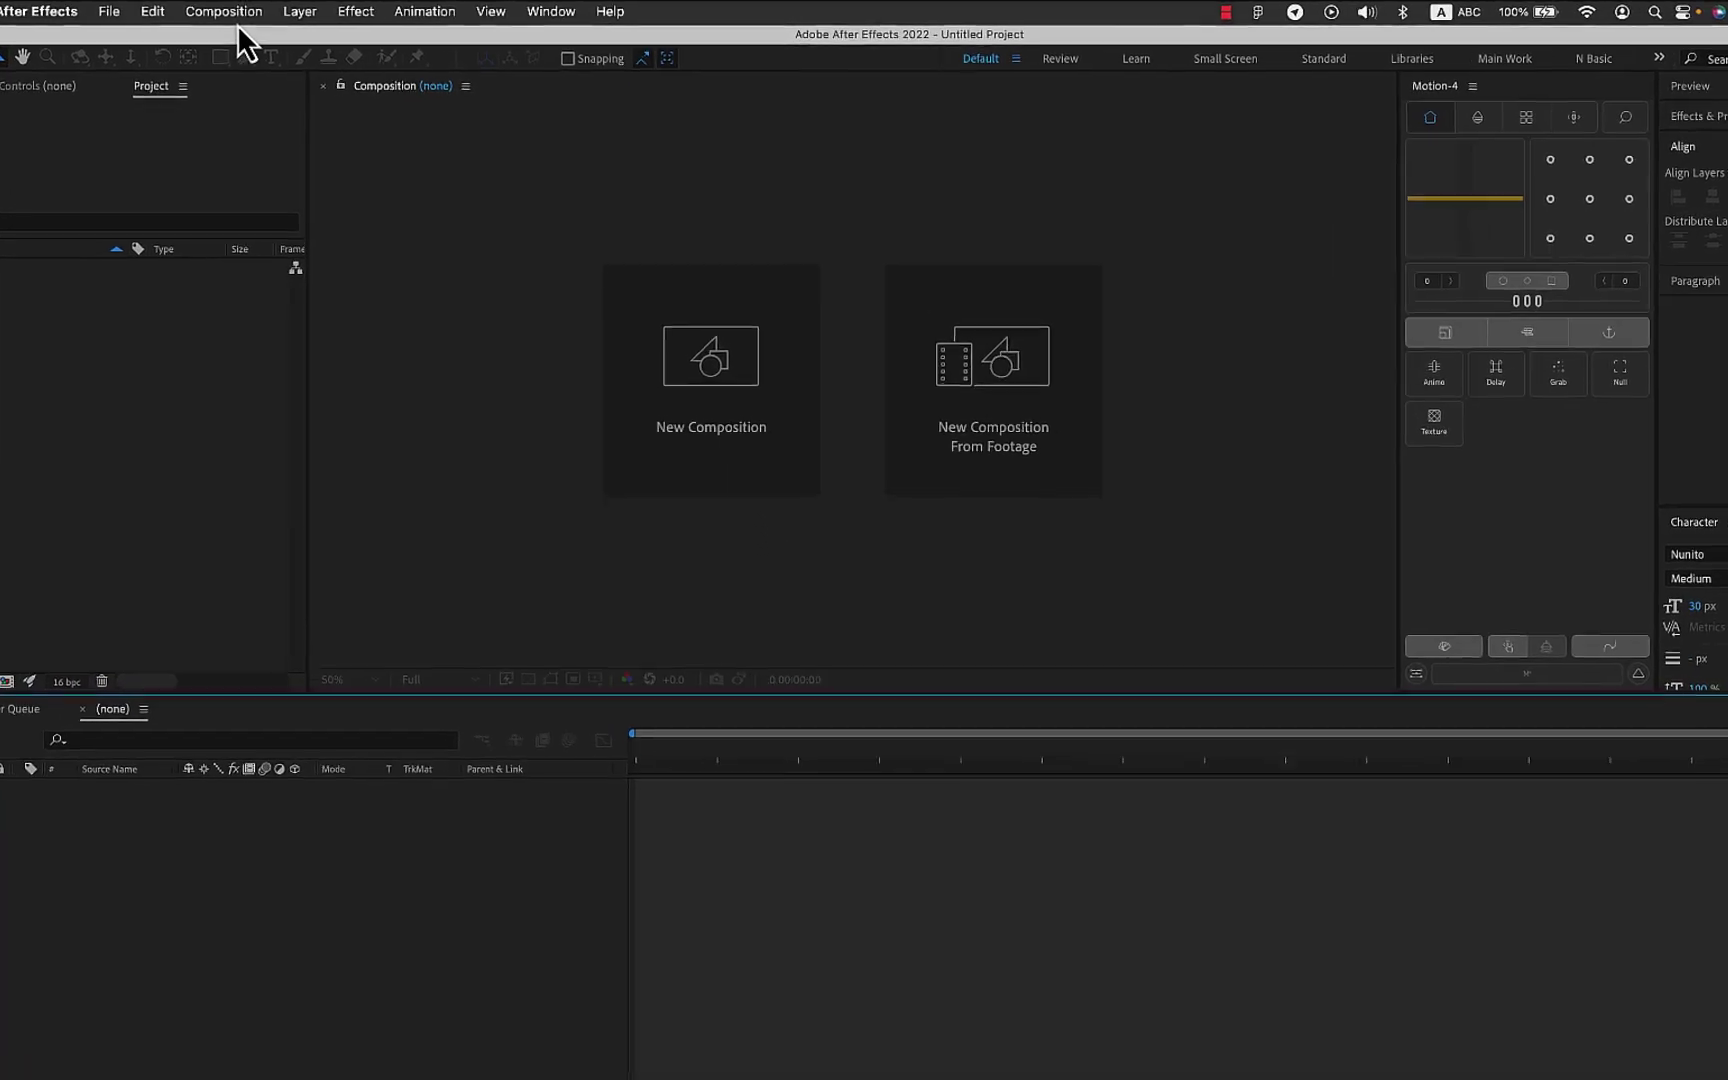
- Start a new composition sized 500 × 300 px and select its name field
left_click(228, 12)
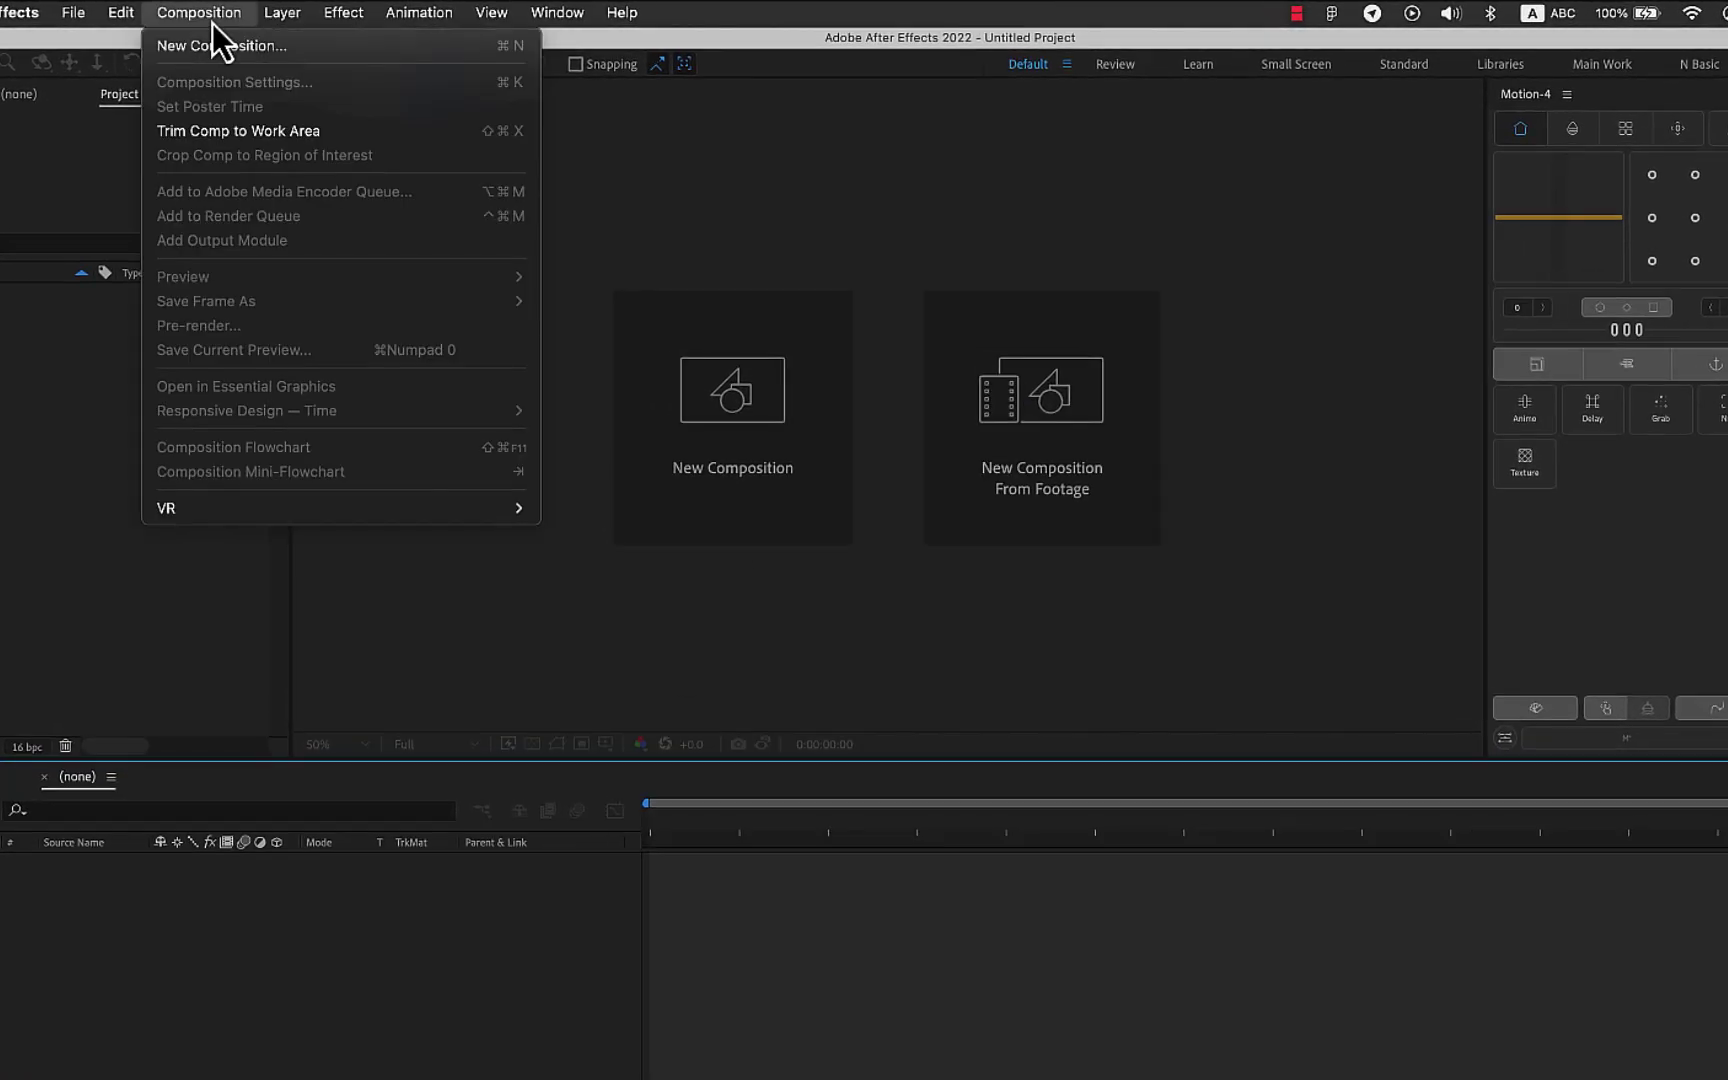
left_click(215, 40)
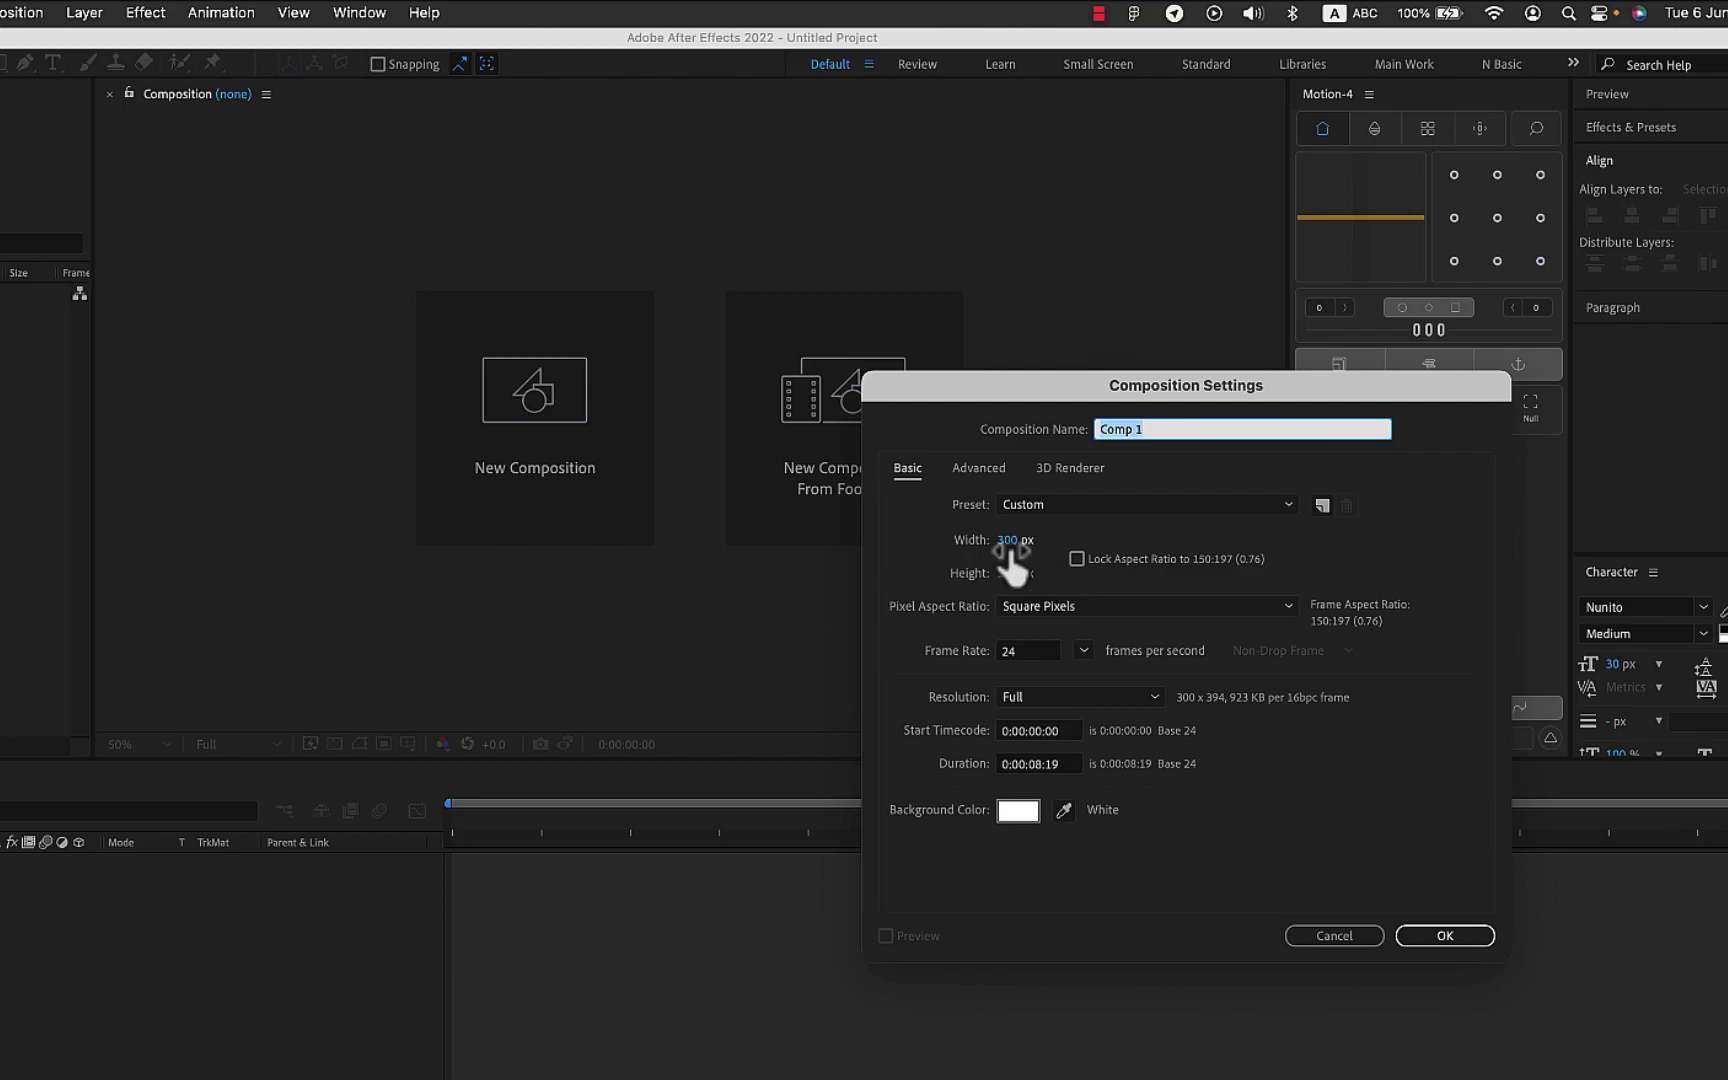
left_click(1008, 545)
type("500")
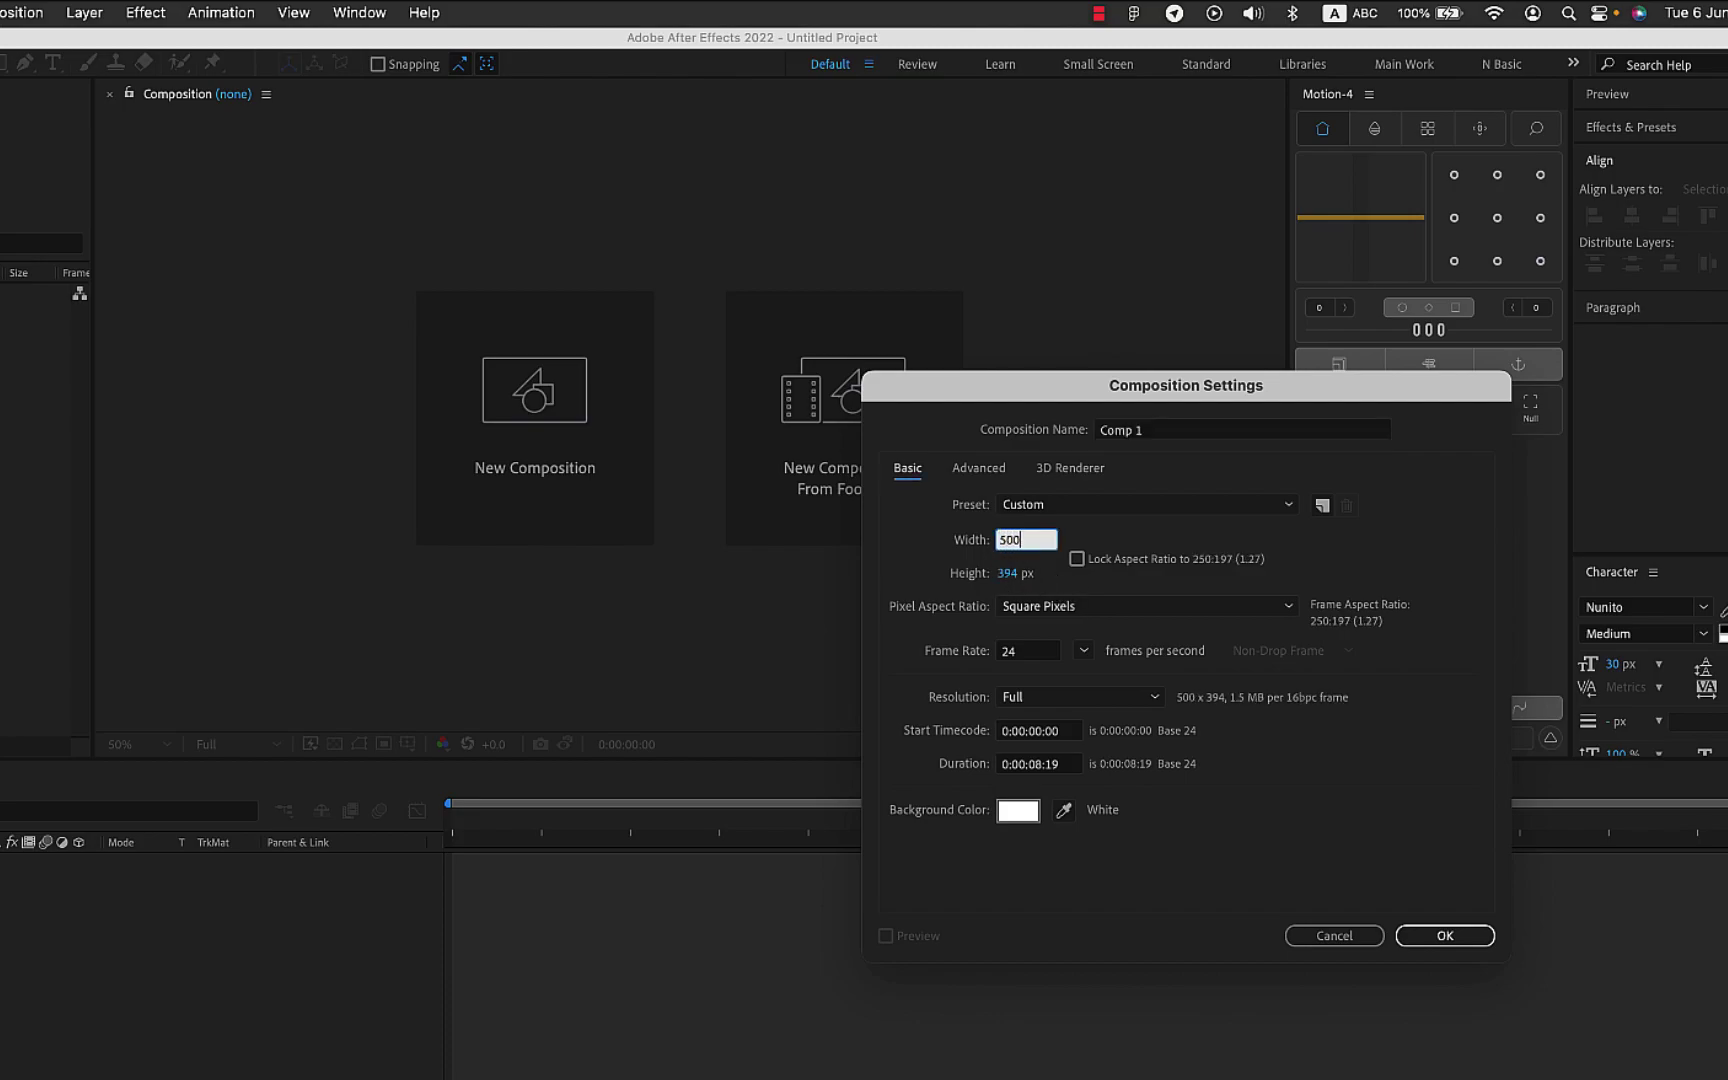
left_click(1010, 573)
type("300")
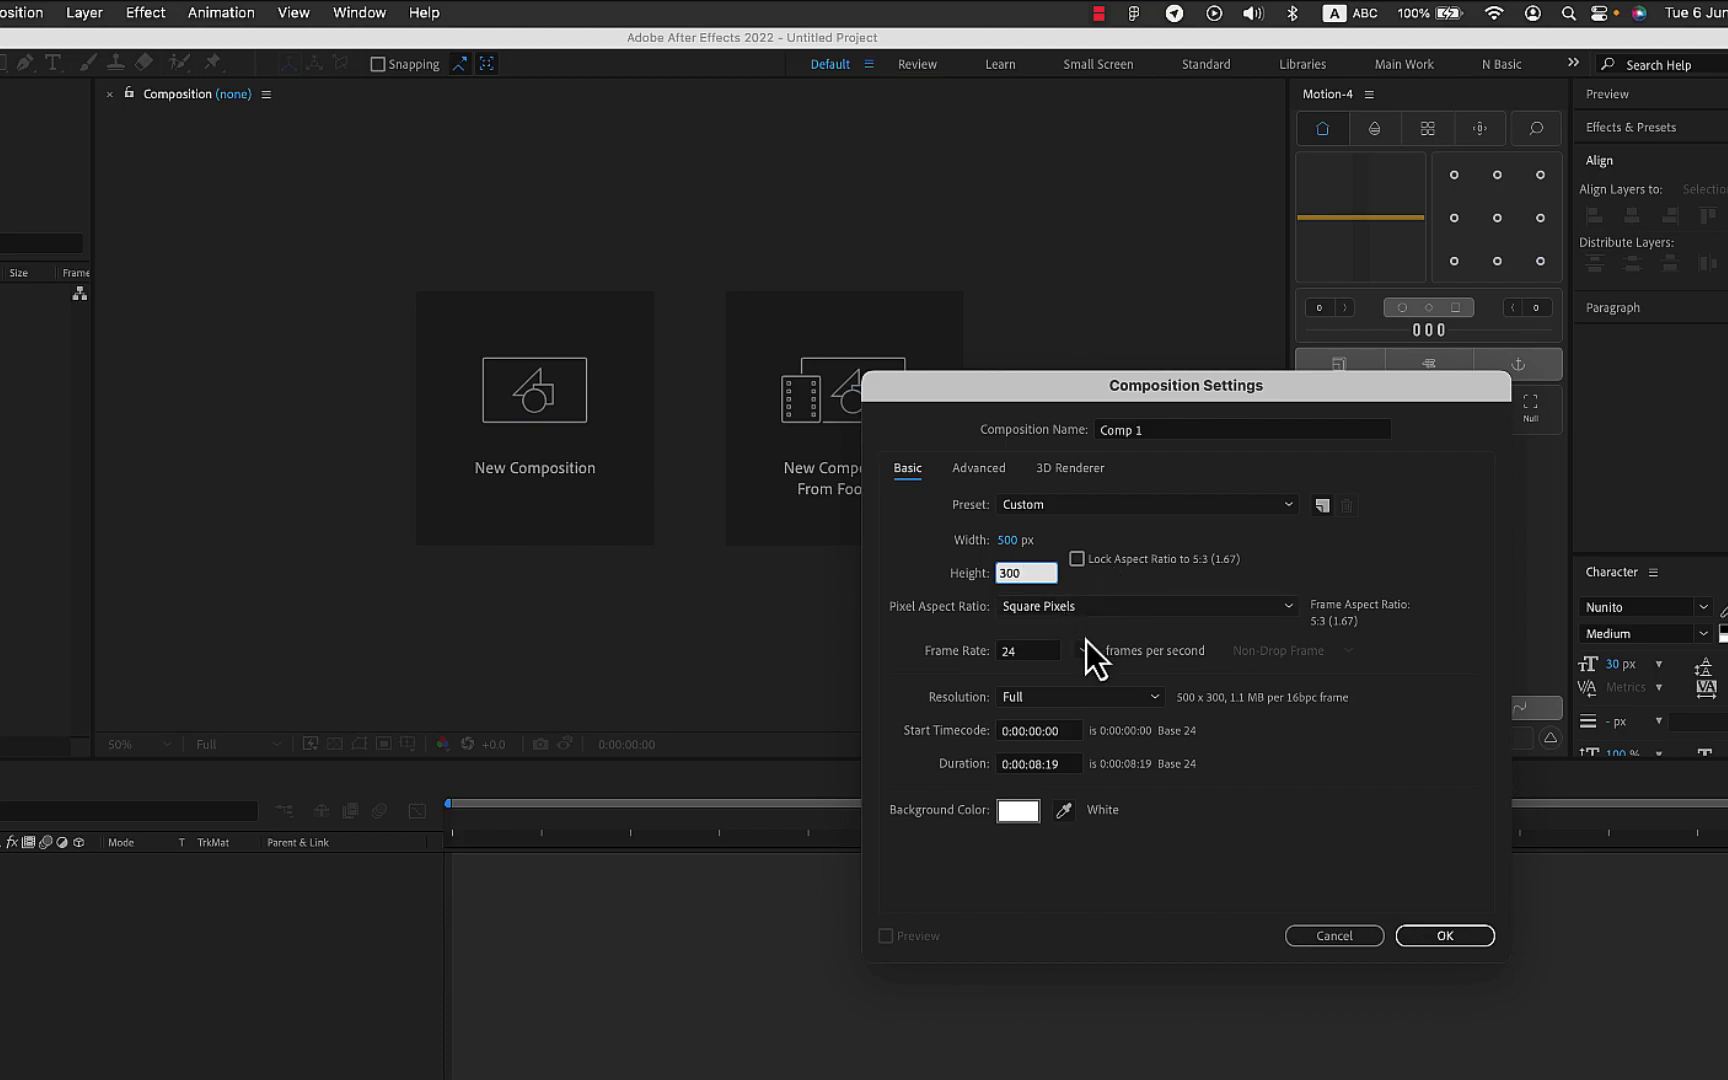
left_click(1126, 632)
left_click(1157, 432)
- Name the composition 'Loading bar', confirm it, and zoom the viewer in on the canvas
type("Loading bar")
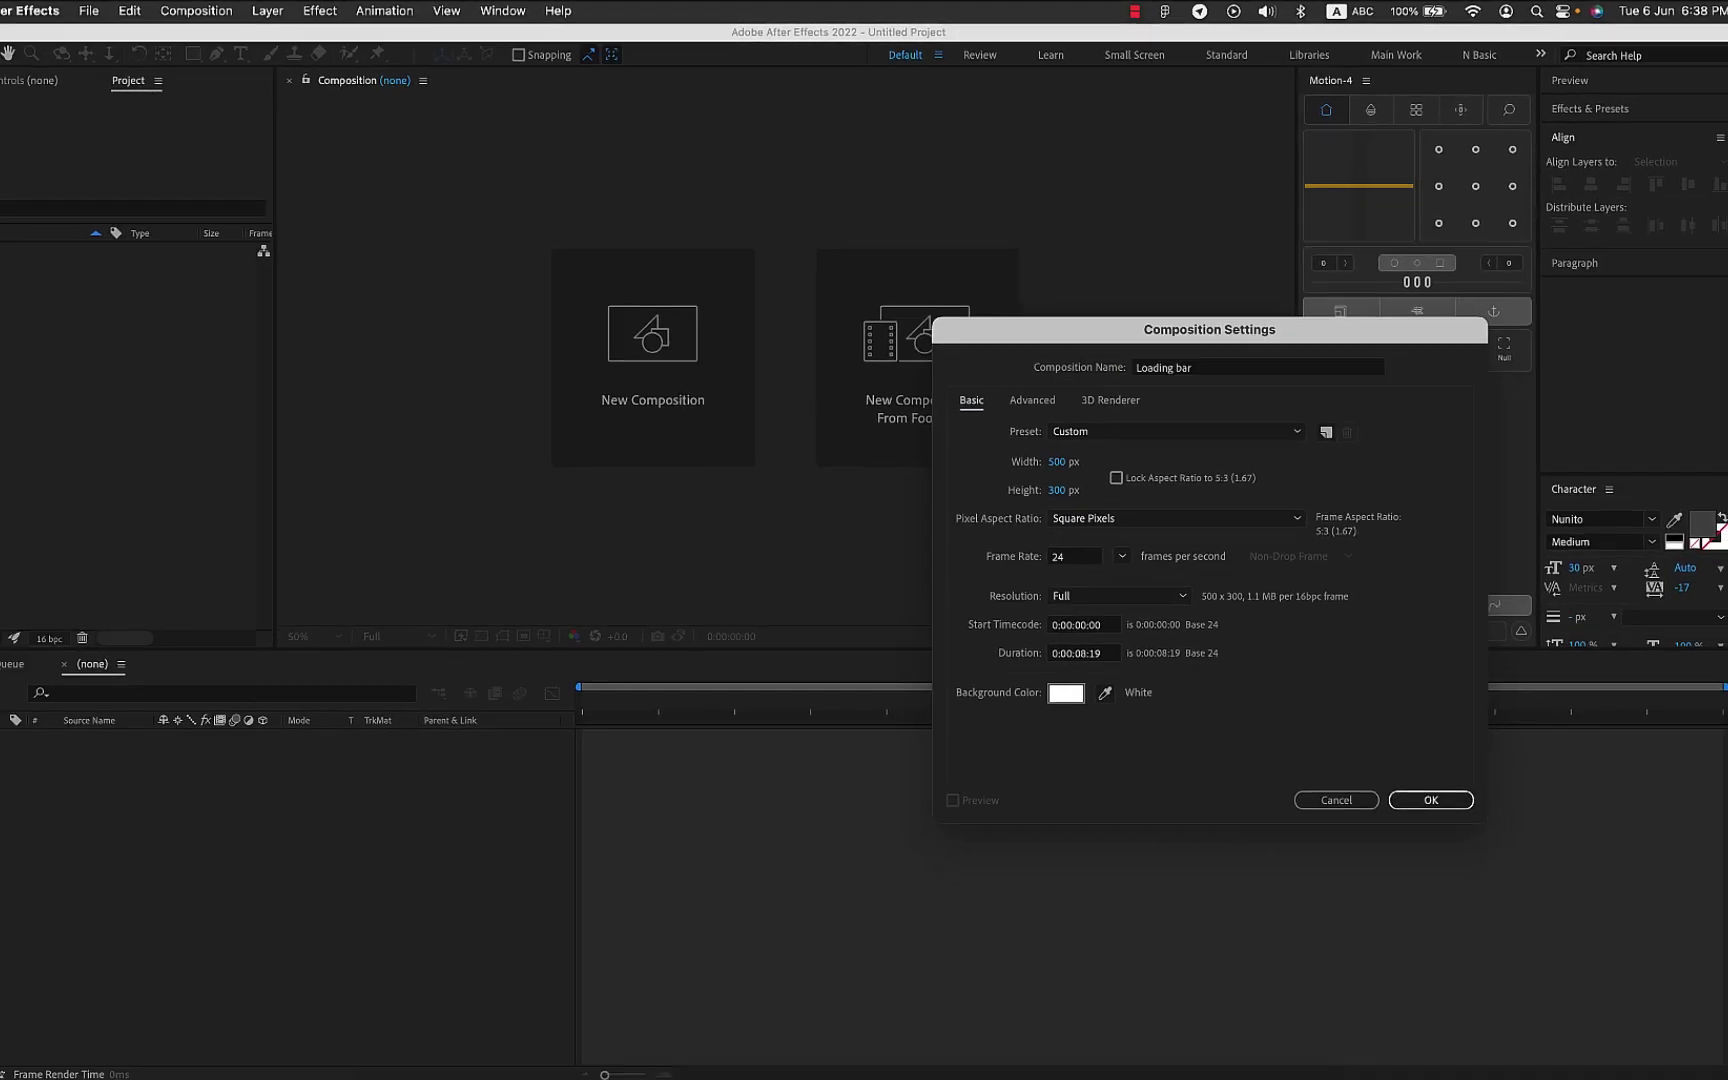
key("Return")
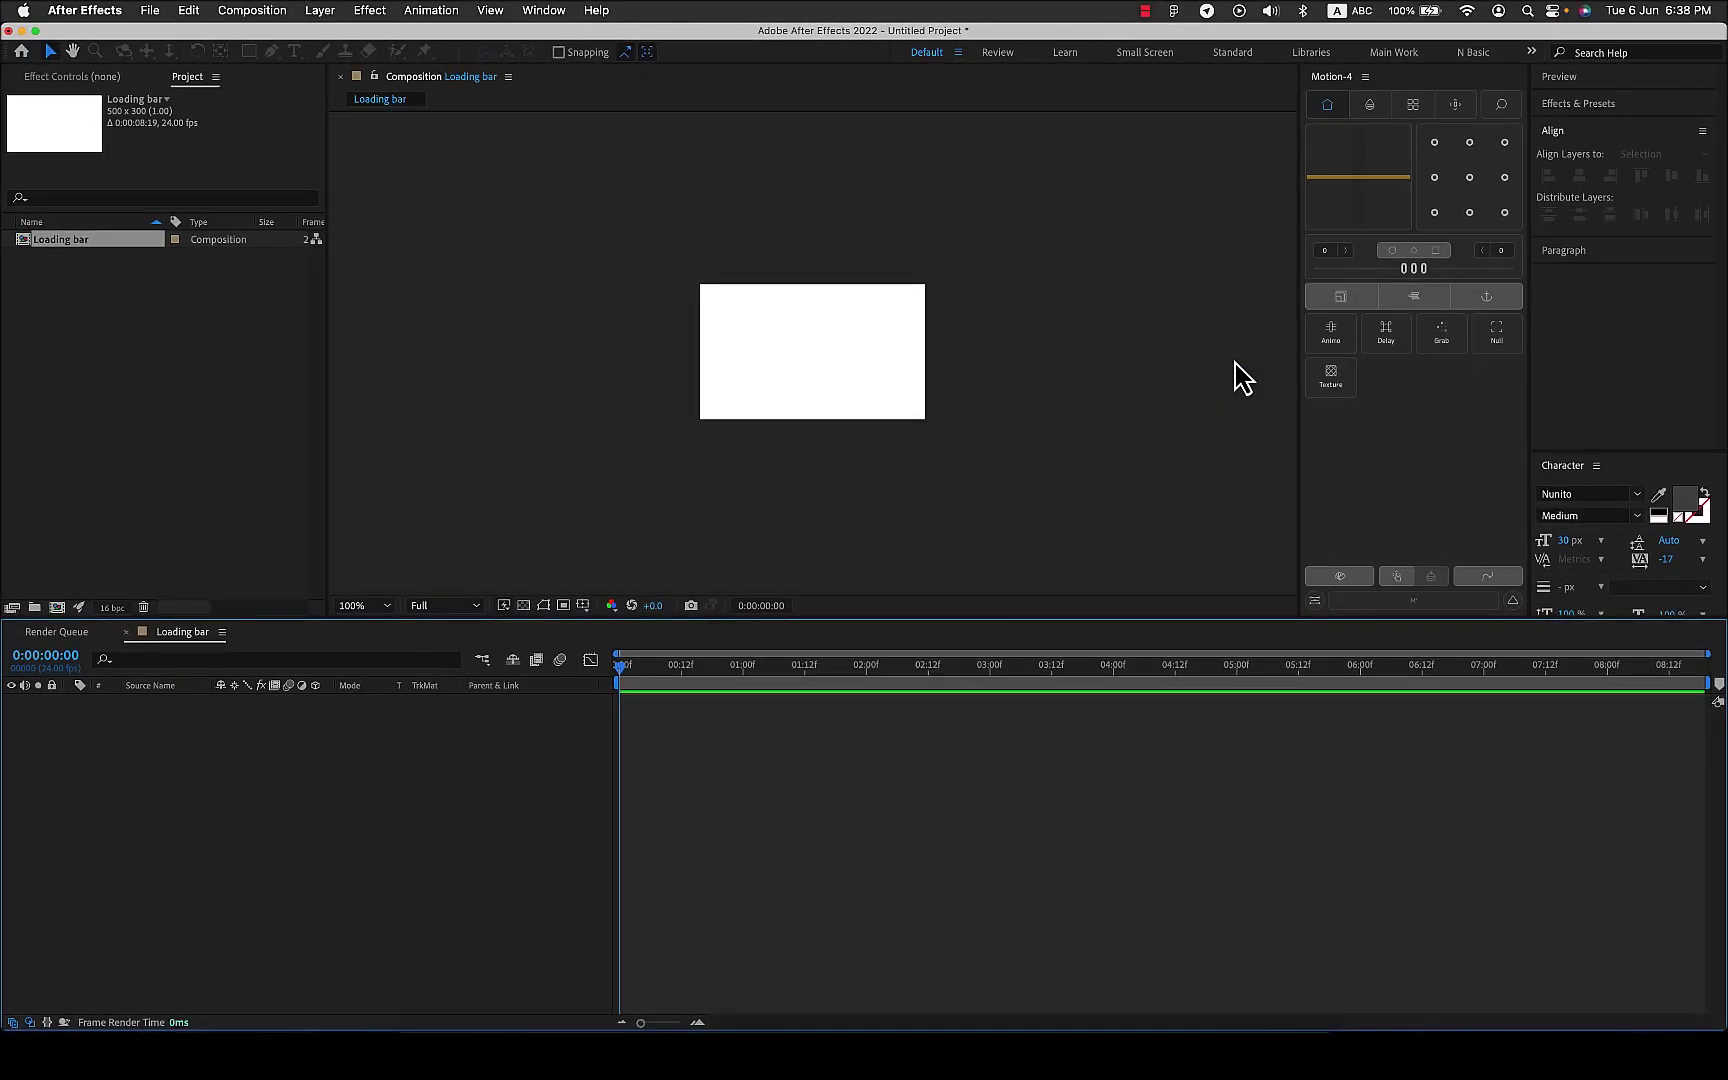
key("period")
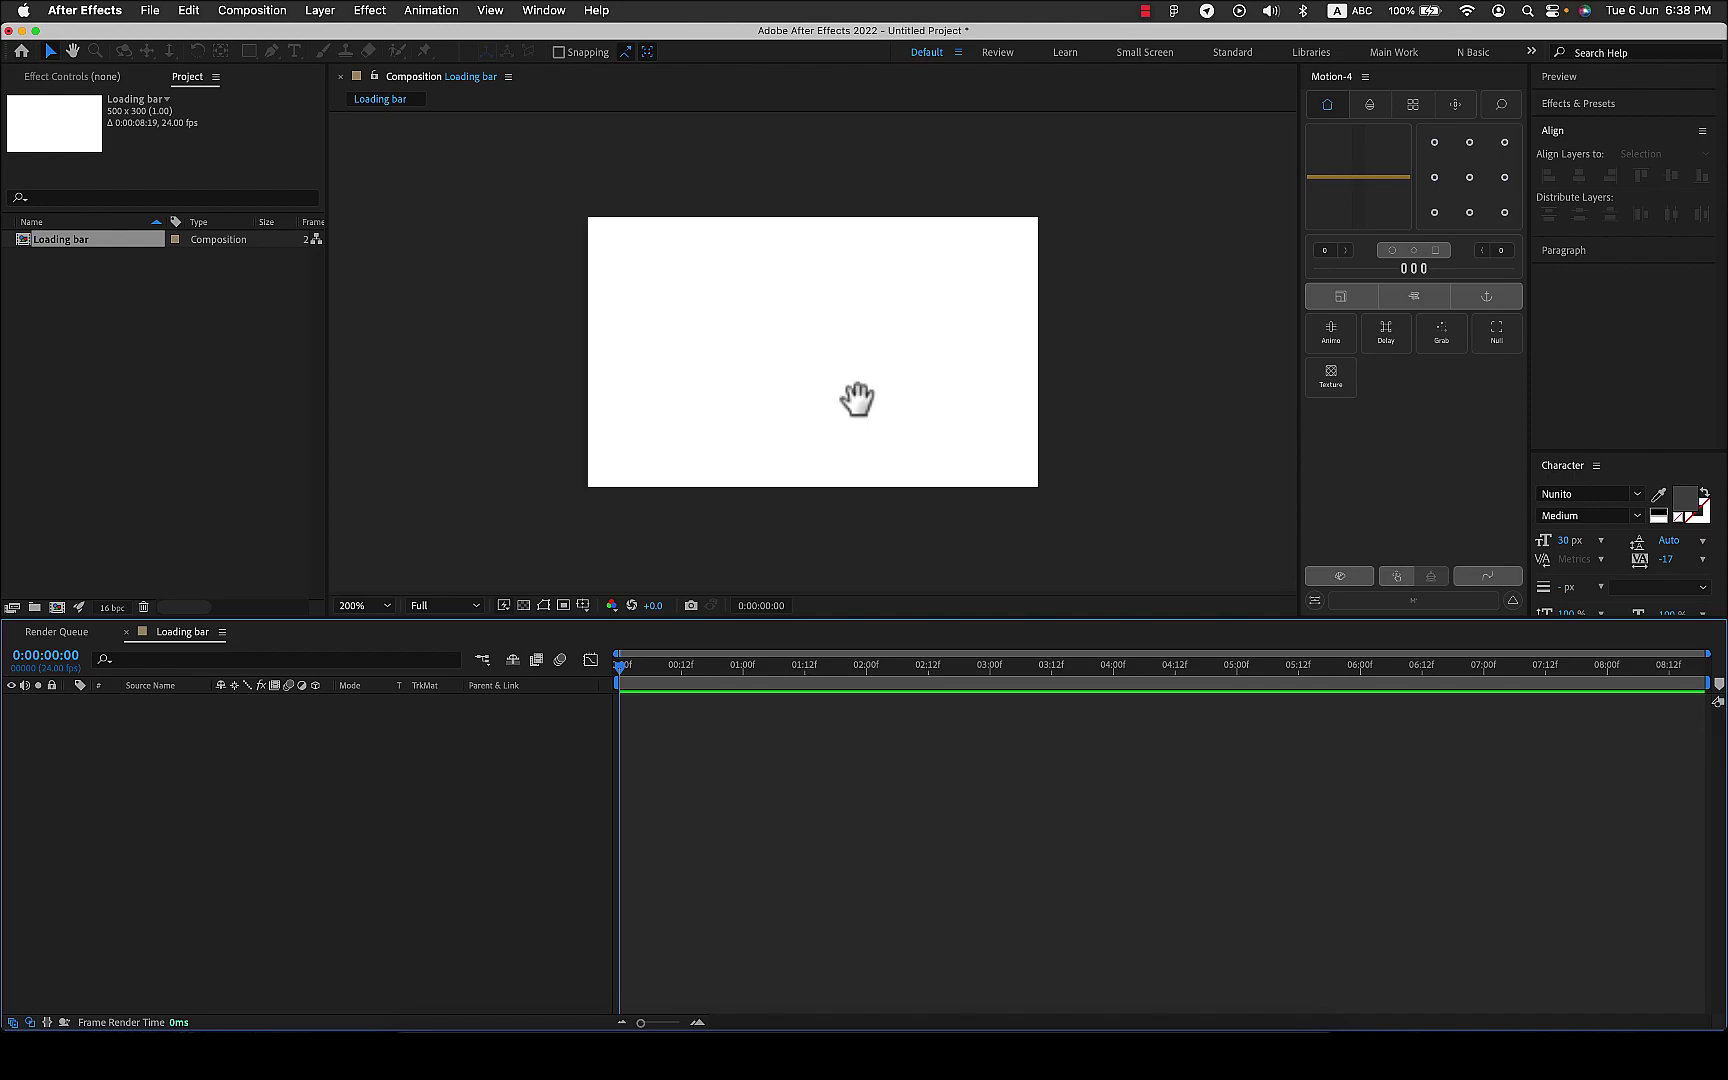
left_click_drag(857, 398, 852, 447)
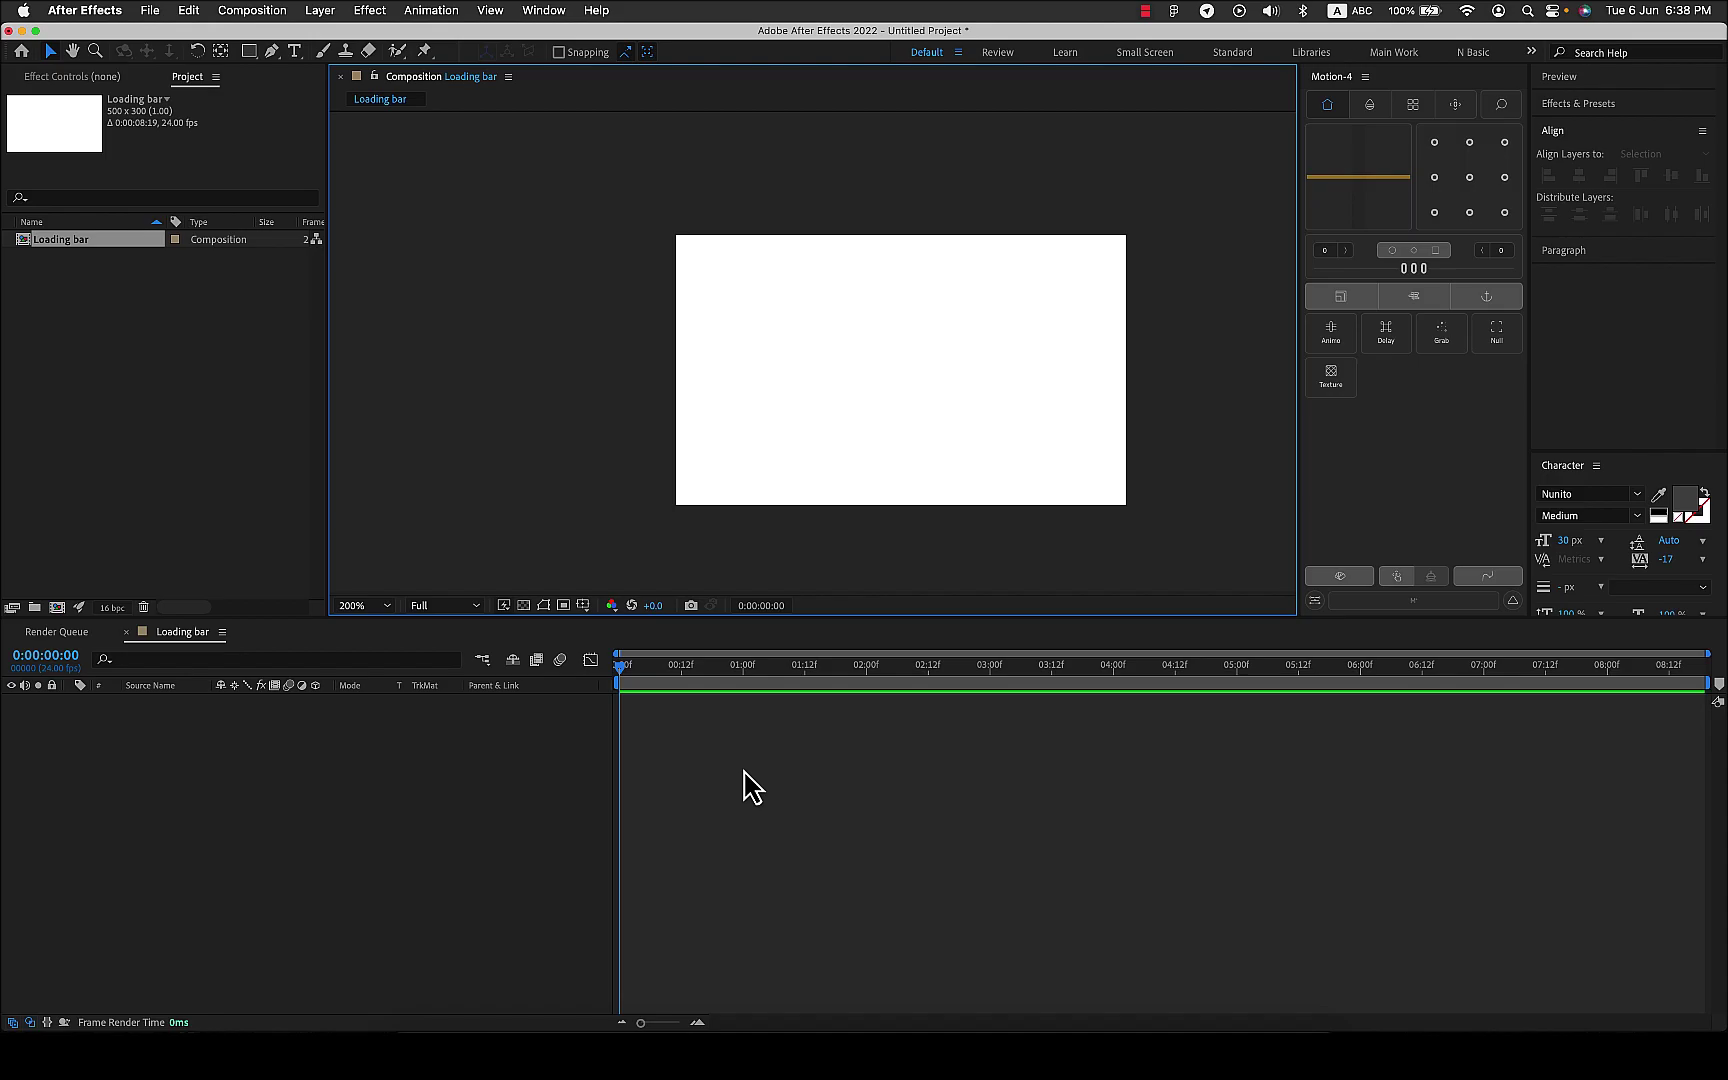
- Switch to the Pen tool and set the viewer magnification to Fit
key("g")
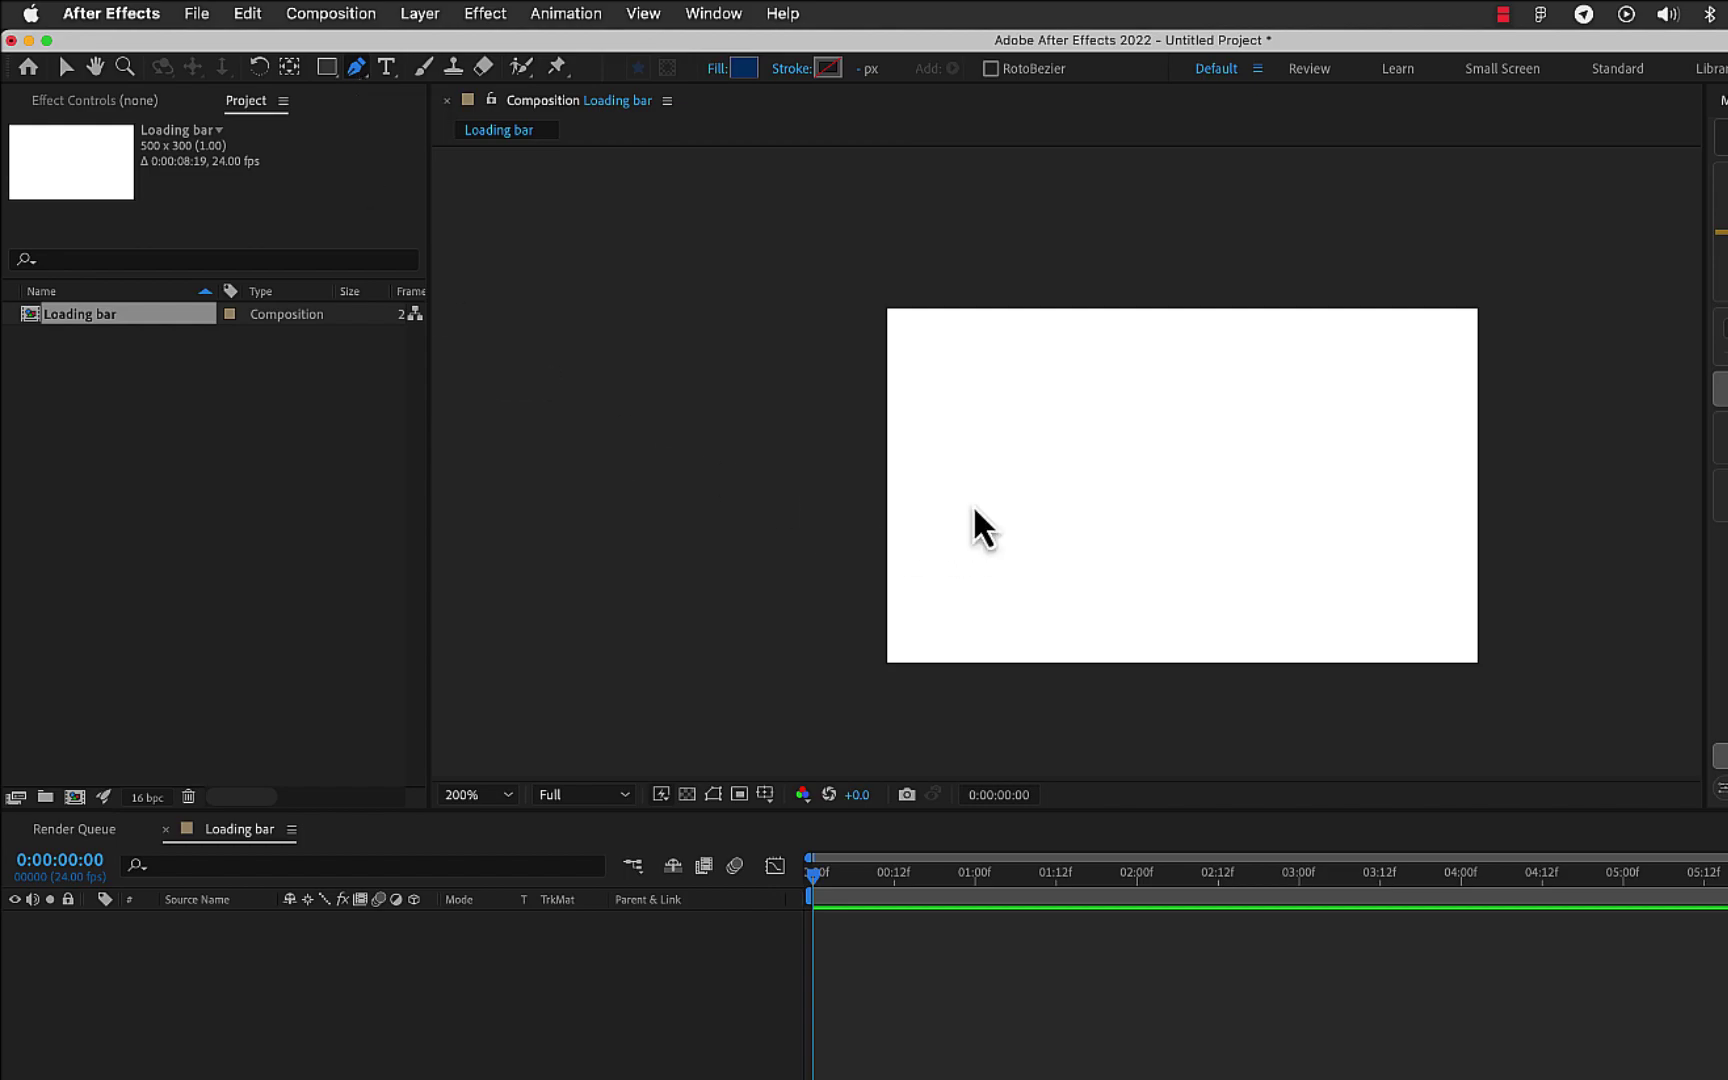
scroll(1027, 490, "up", 2)
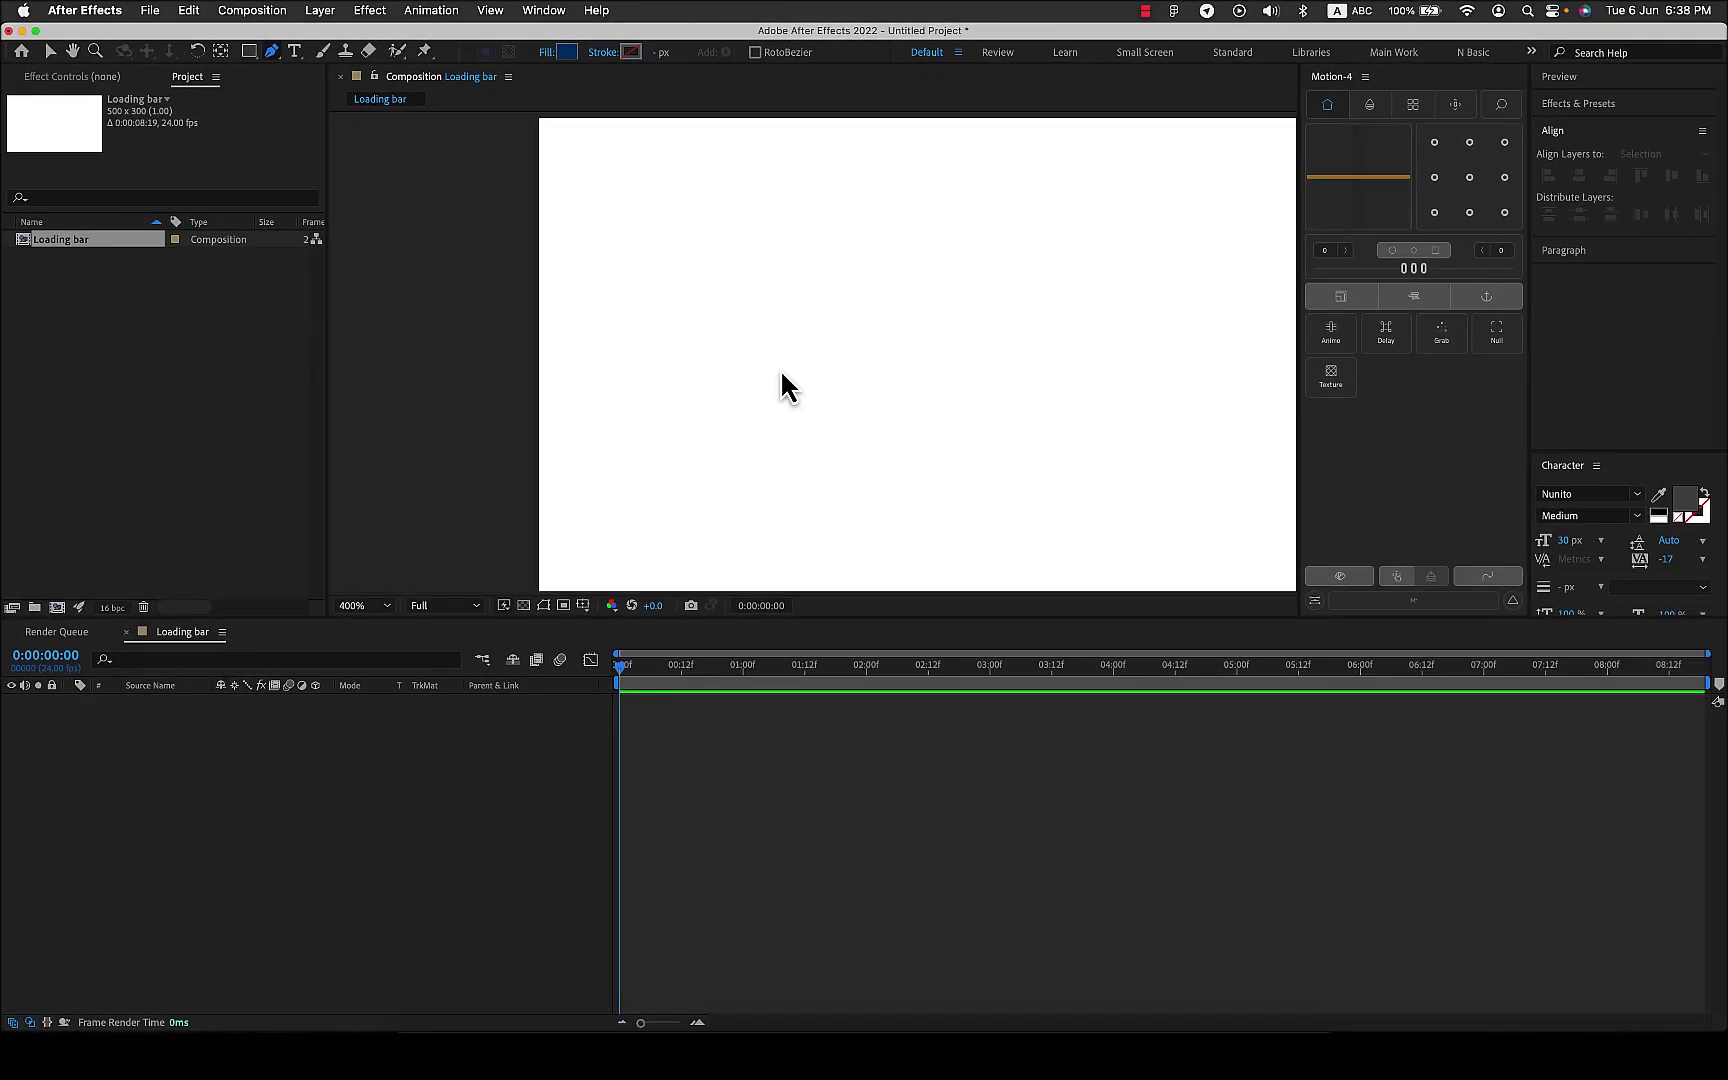
scroll(818, 360, "down", 2)
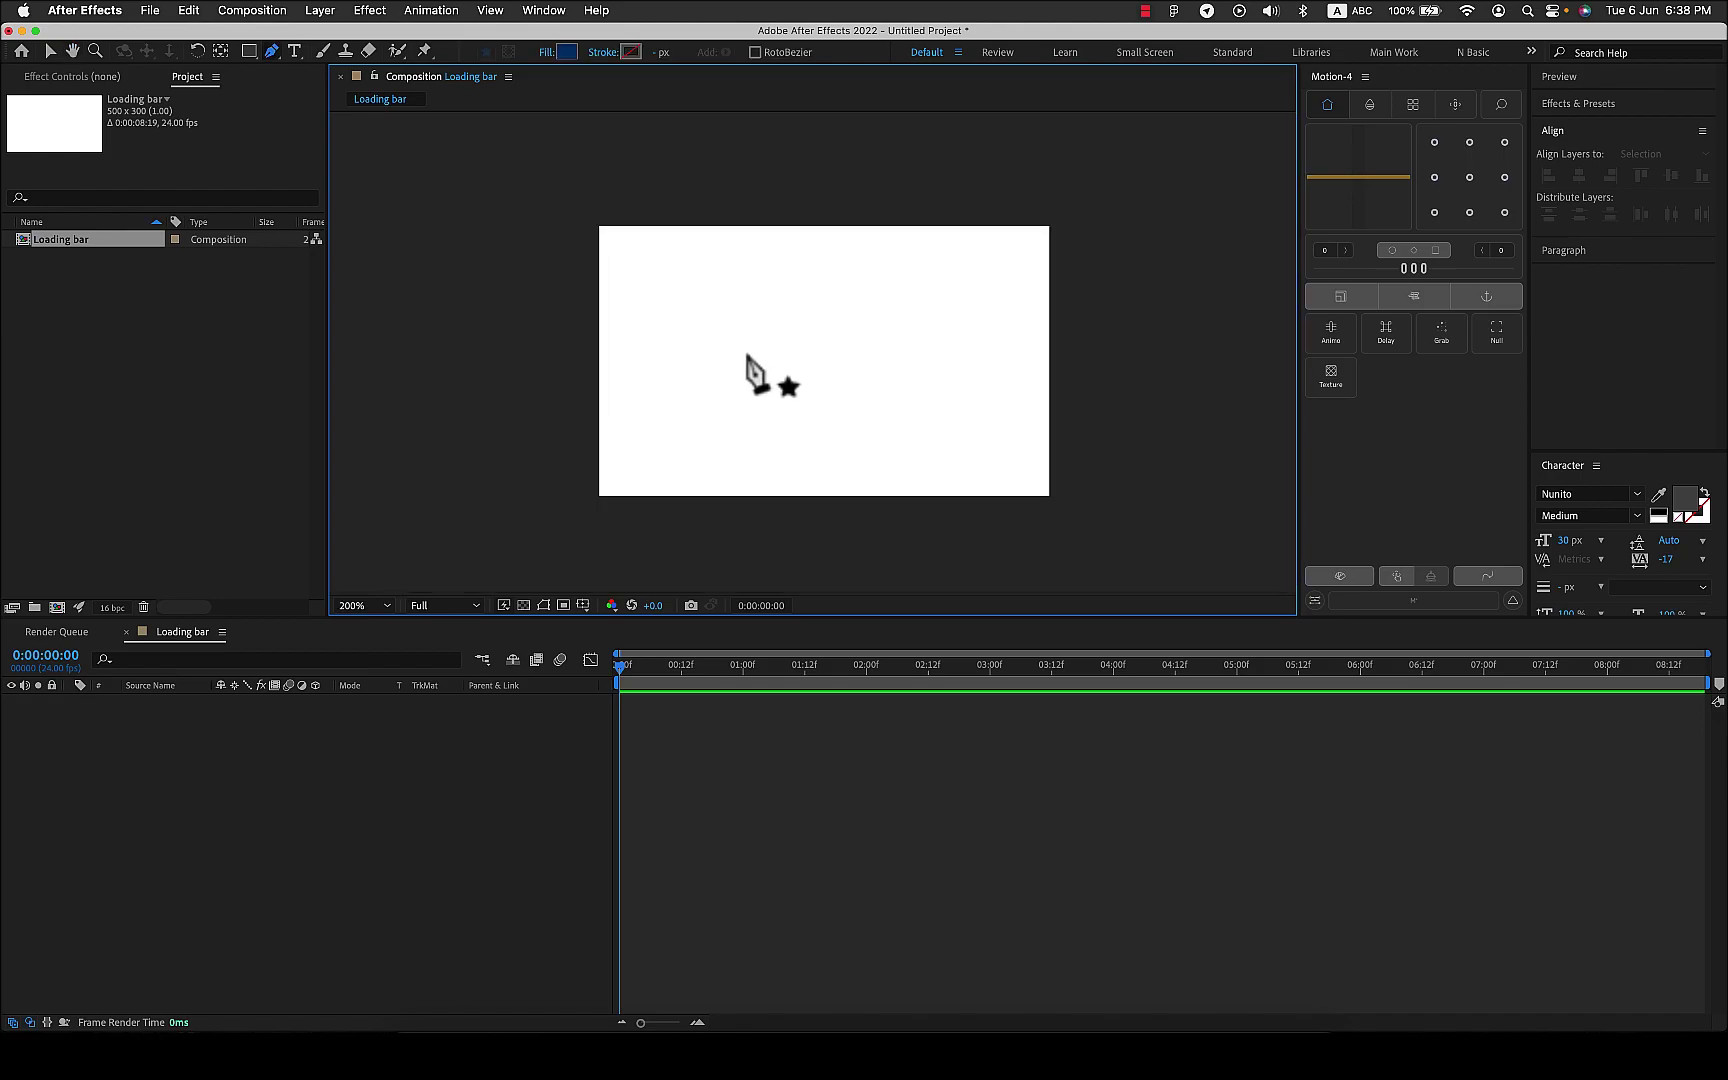
left_click(476, 606)
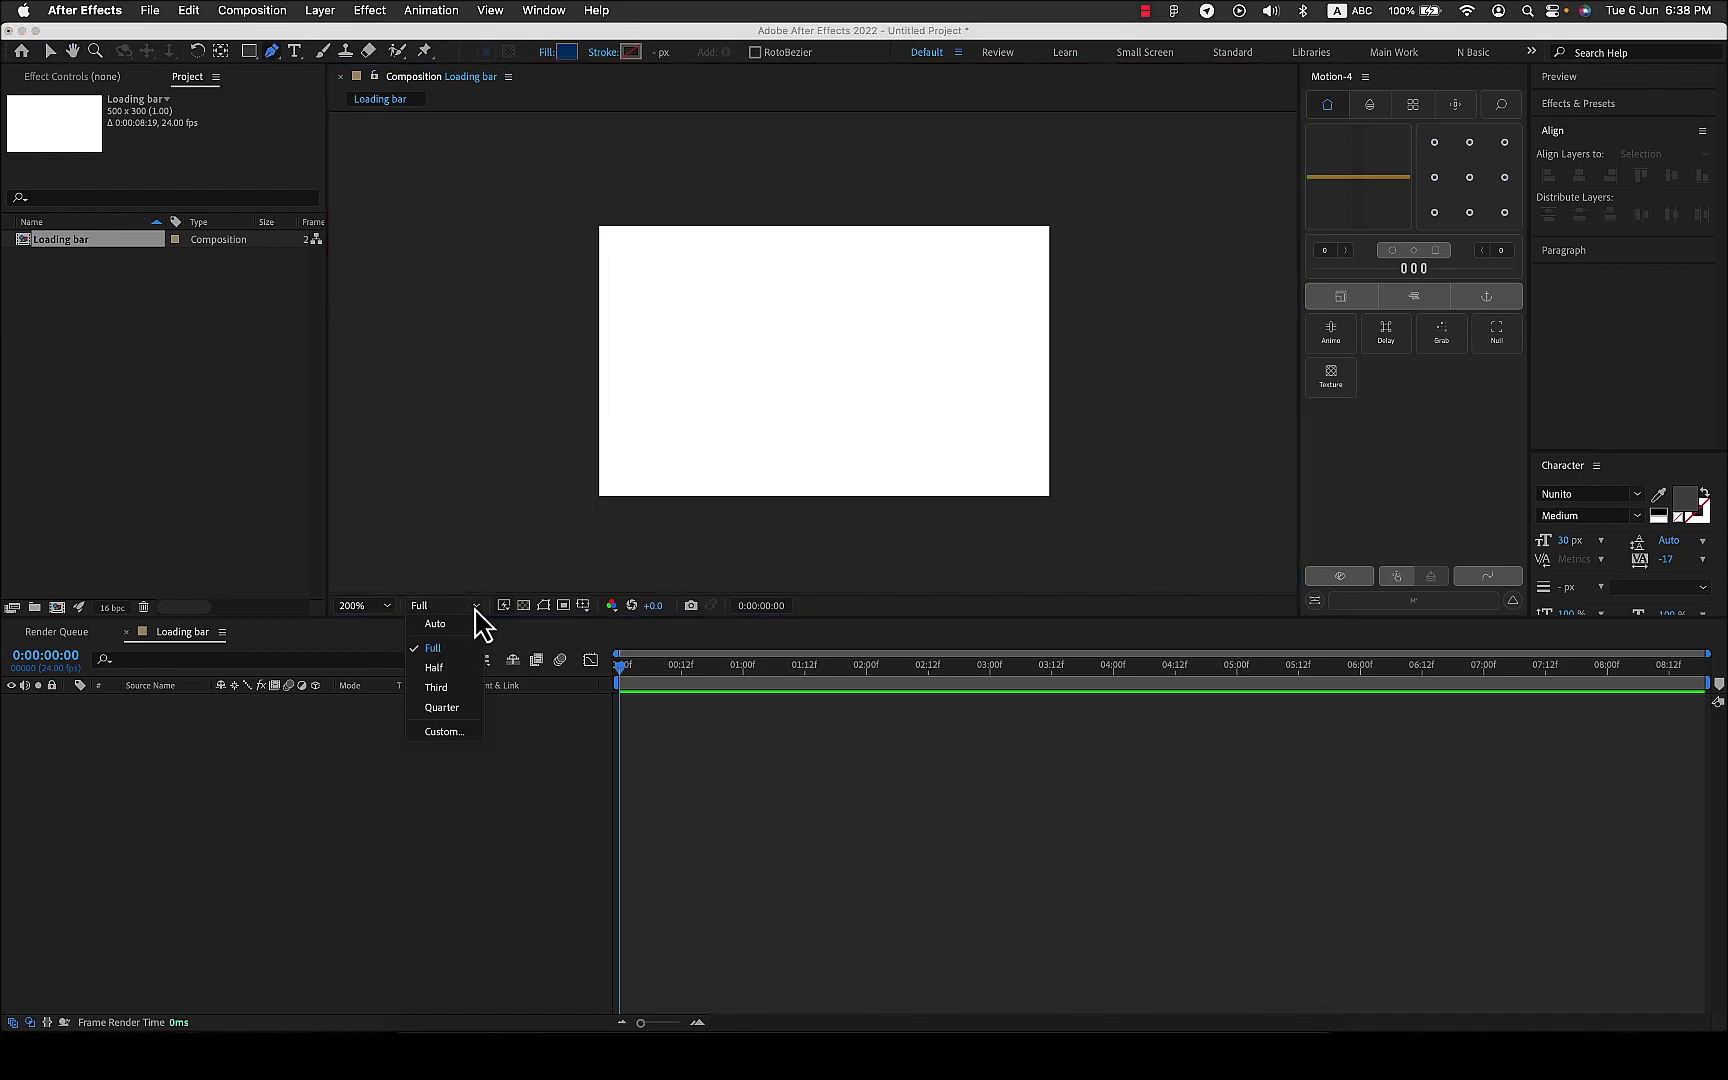
left_click(380, 607)
left_click(382, 626)
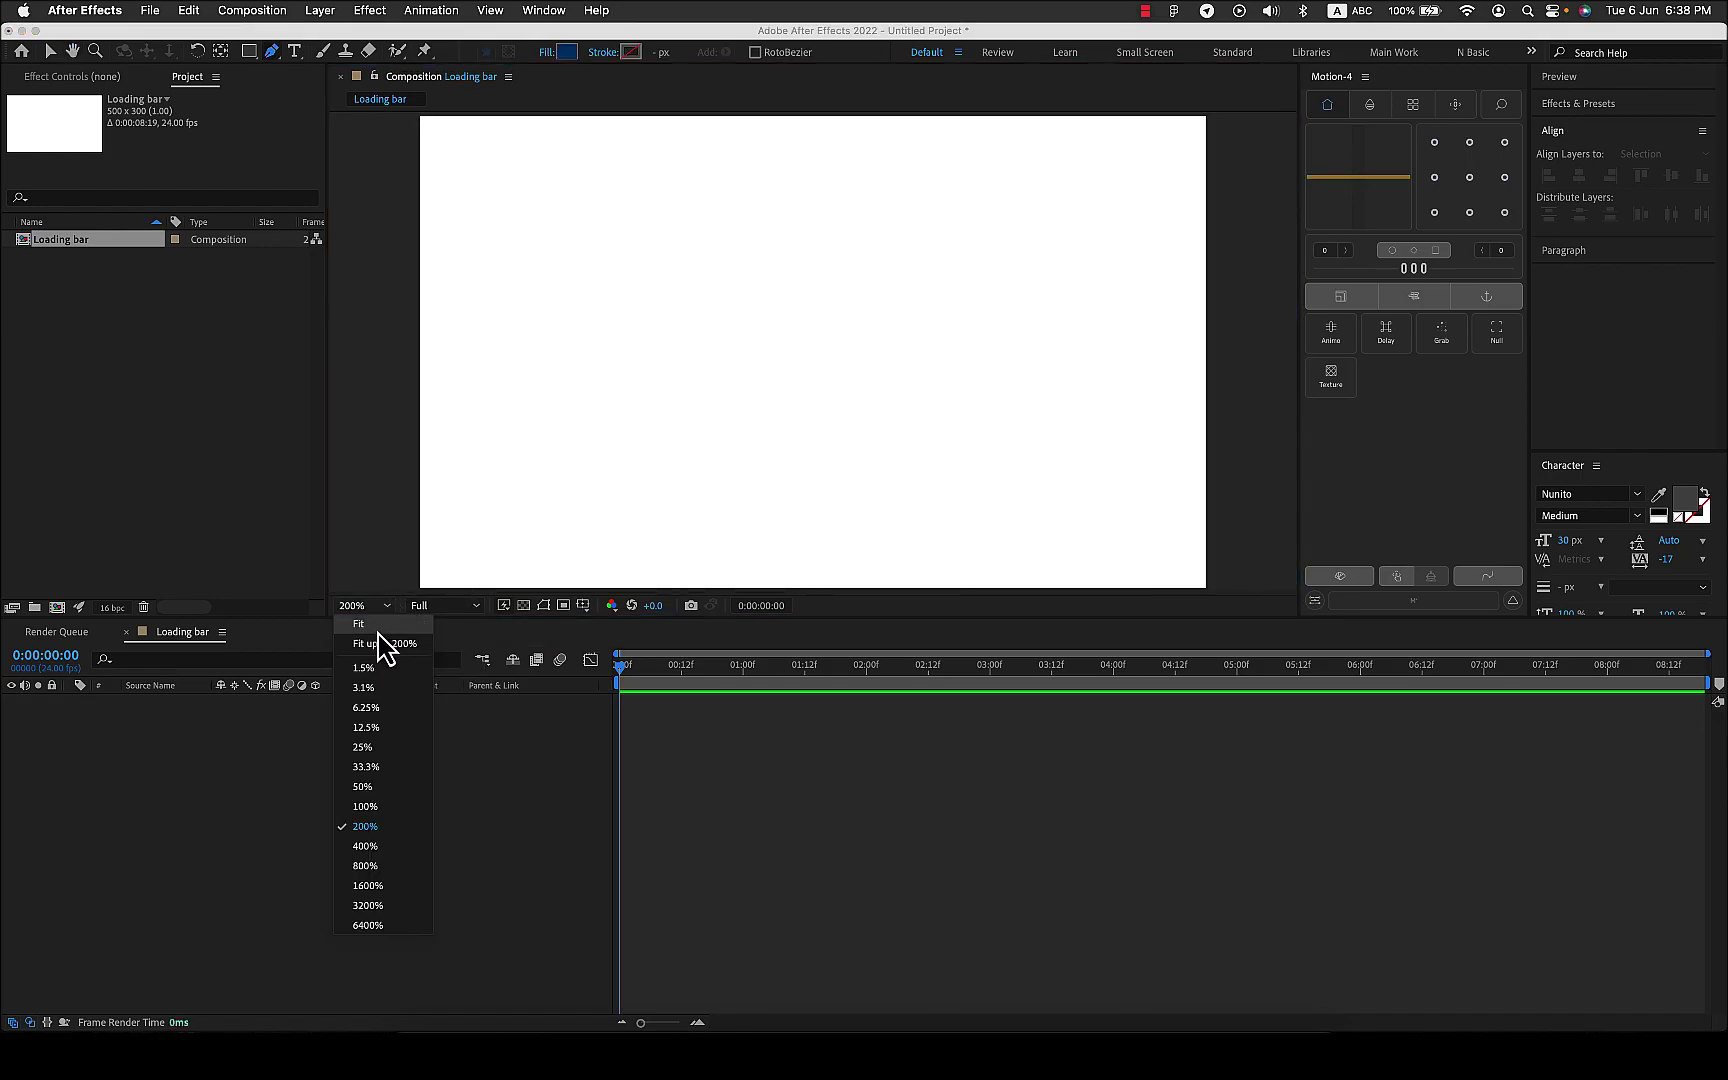
- Draw a two-point horizontal path from the left to the right of the canvas
left_click(534, 366)
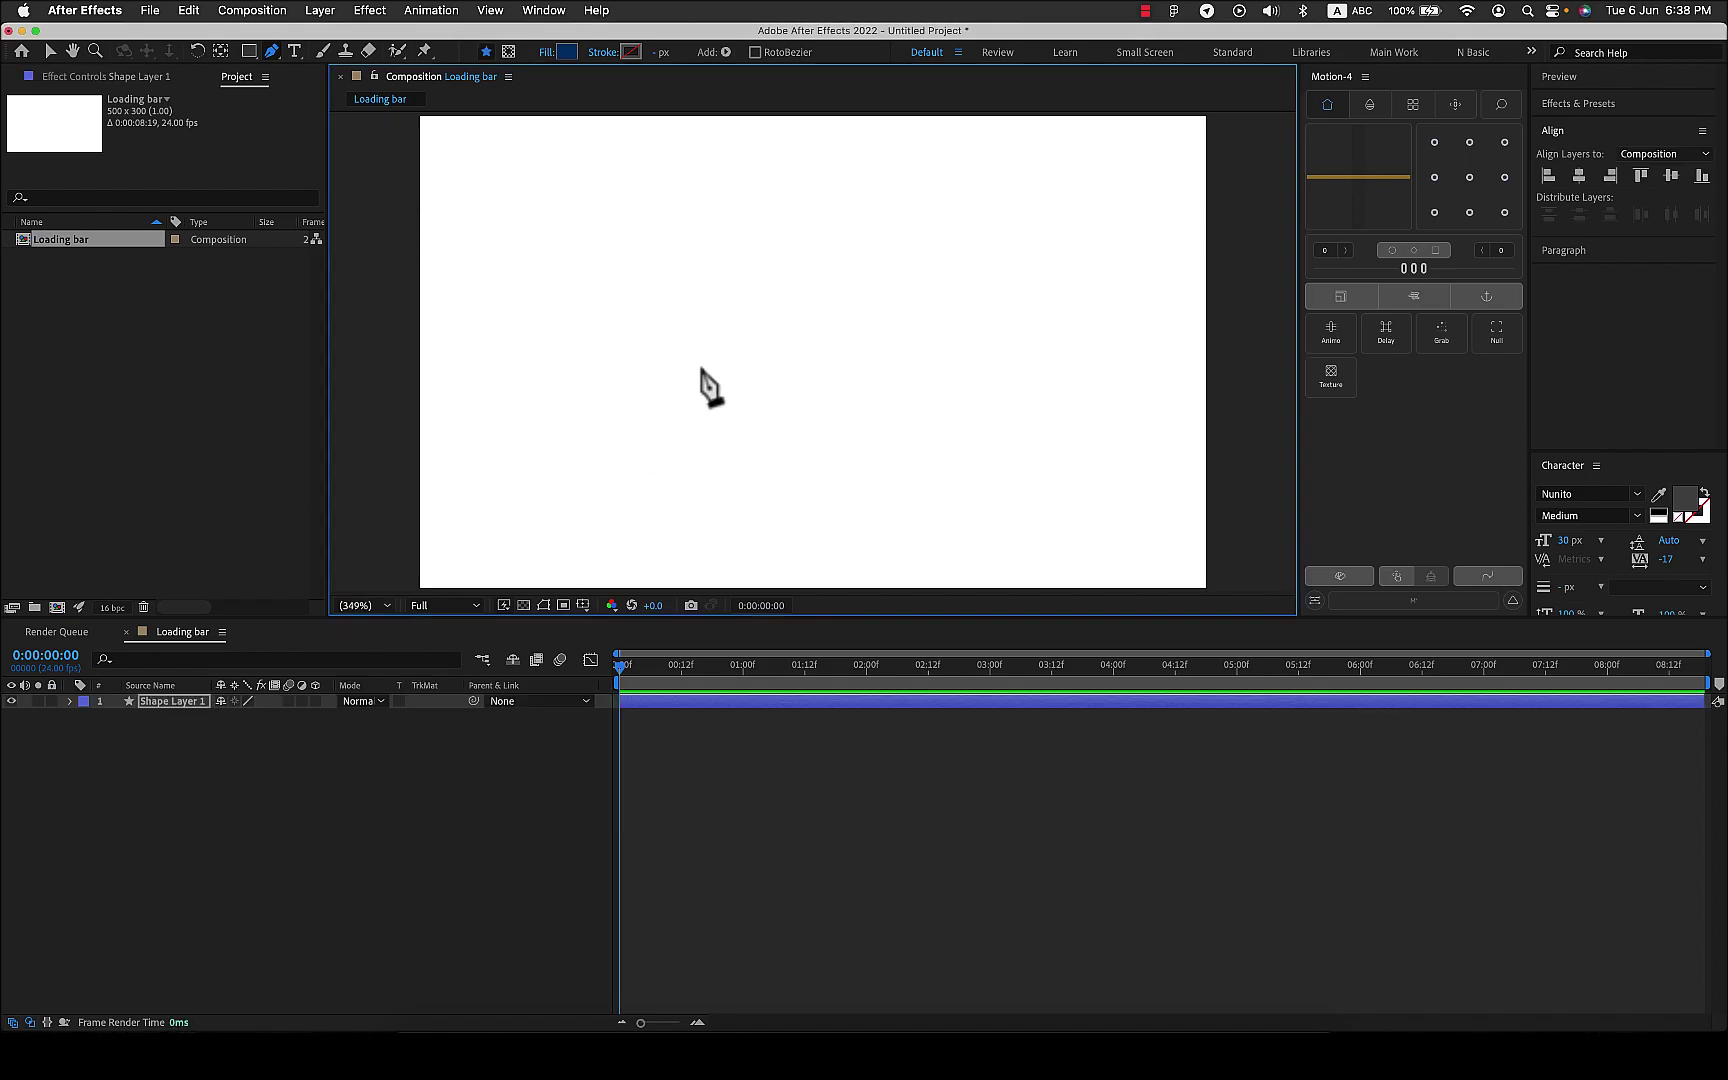
left_click(1065, 358, "shift")
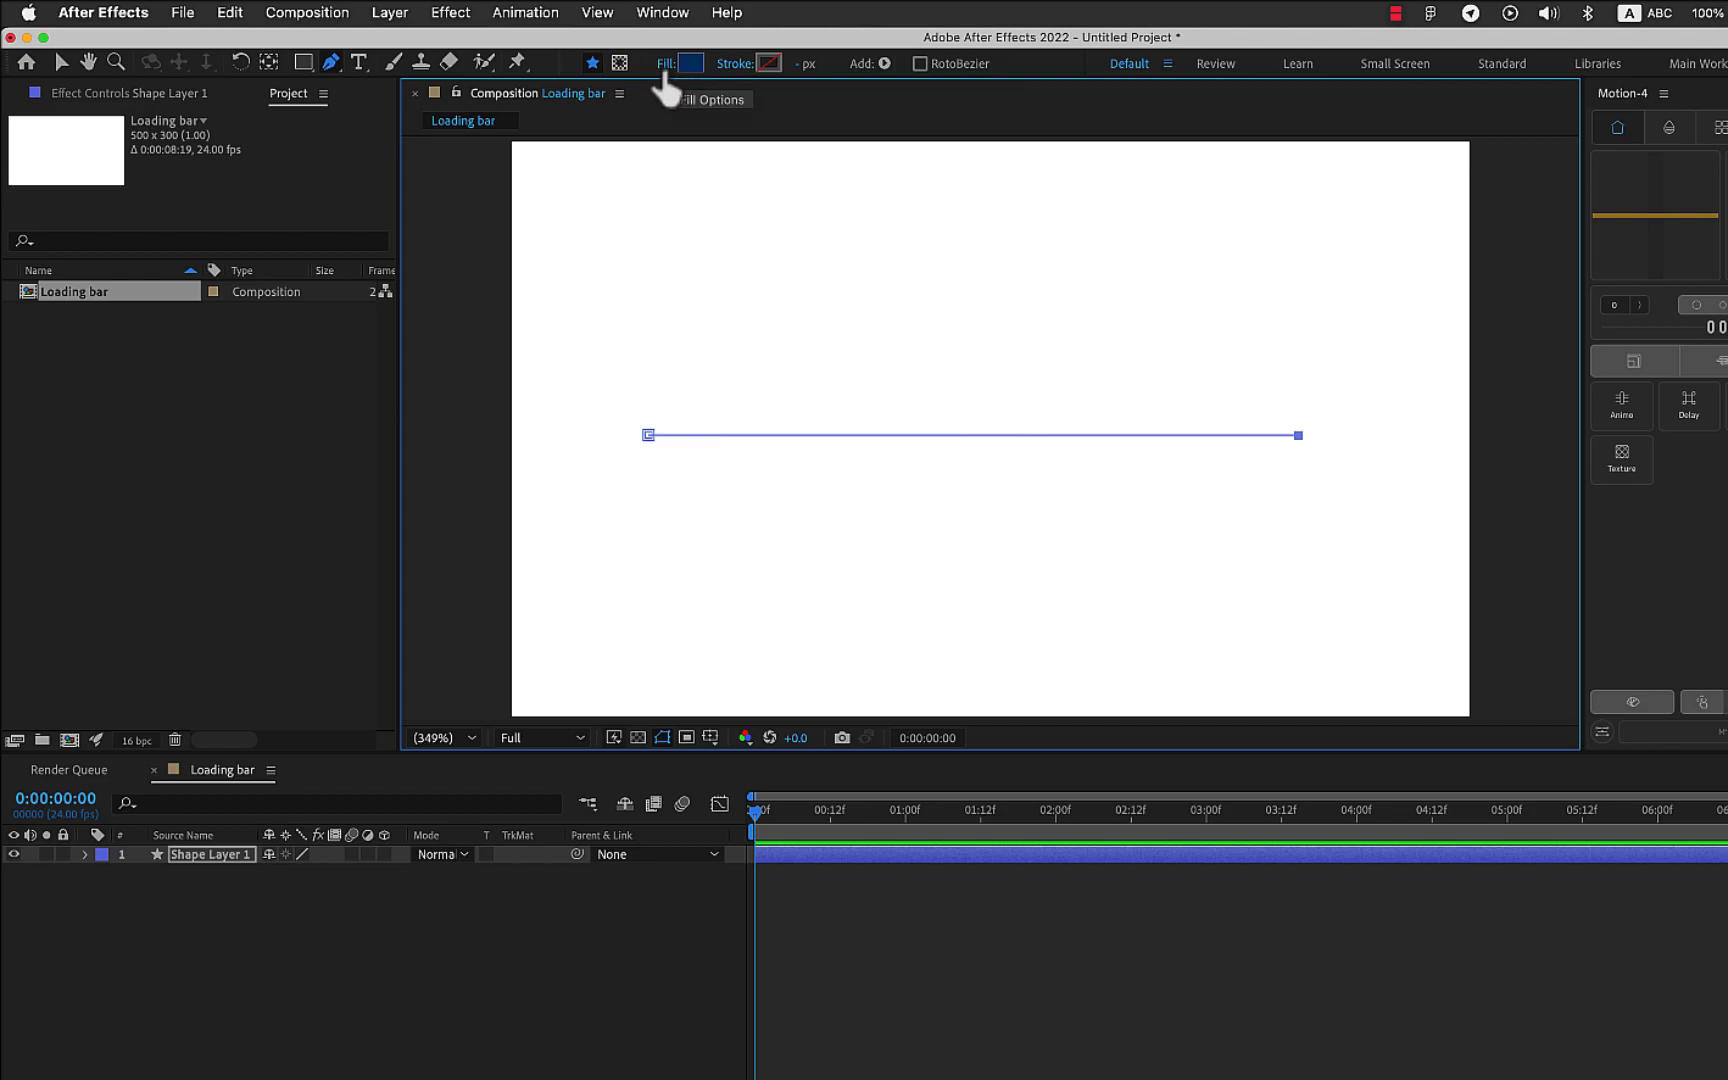
- Give the shape no fill and a solid-colour stroke thickened to 27 px
left_click(666, 68)
left_click(29, 187)
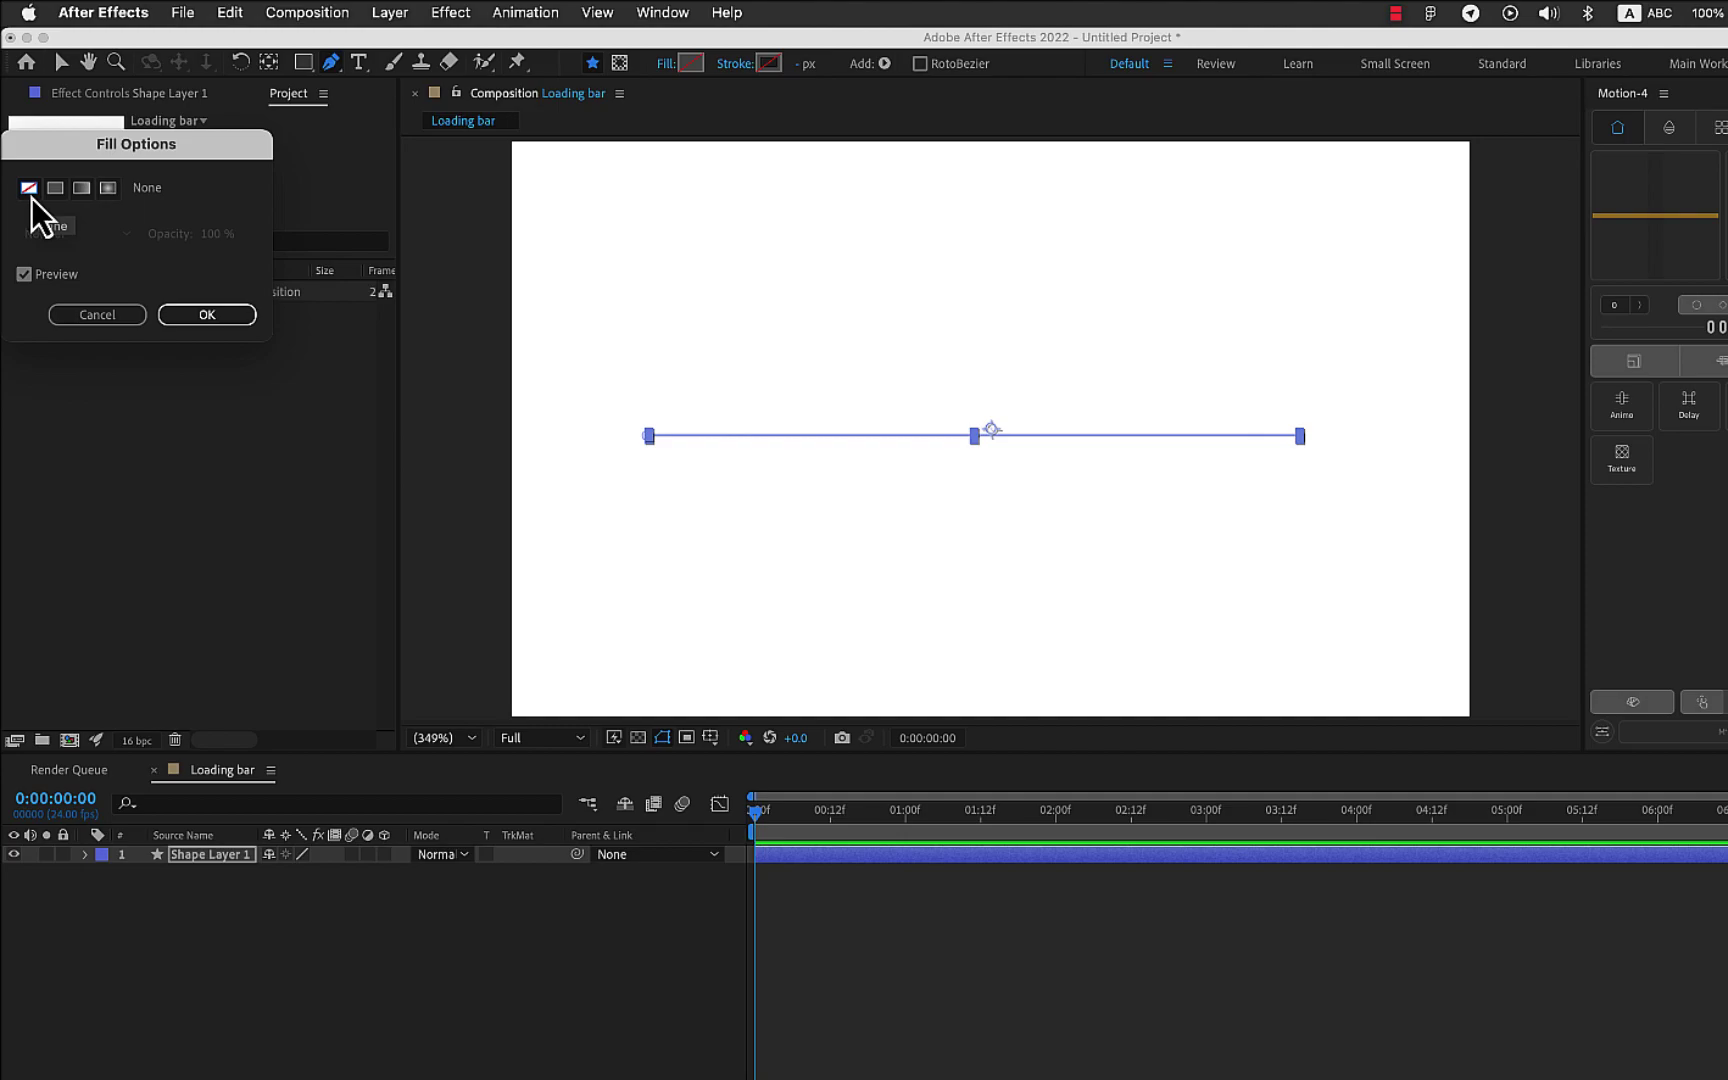
left_click(233, 320)
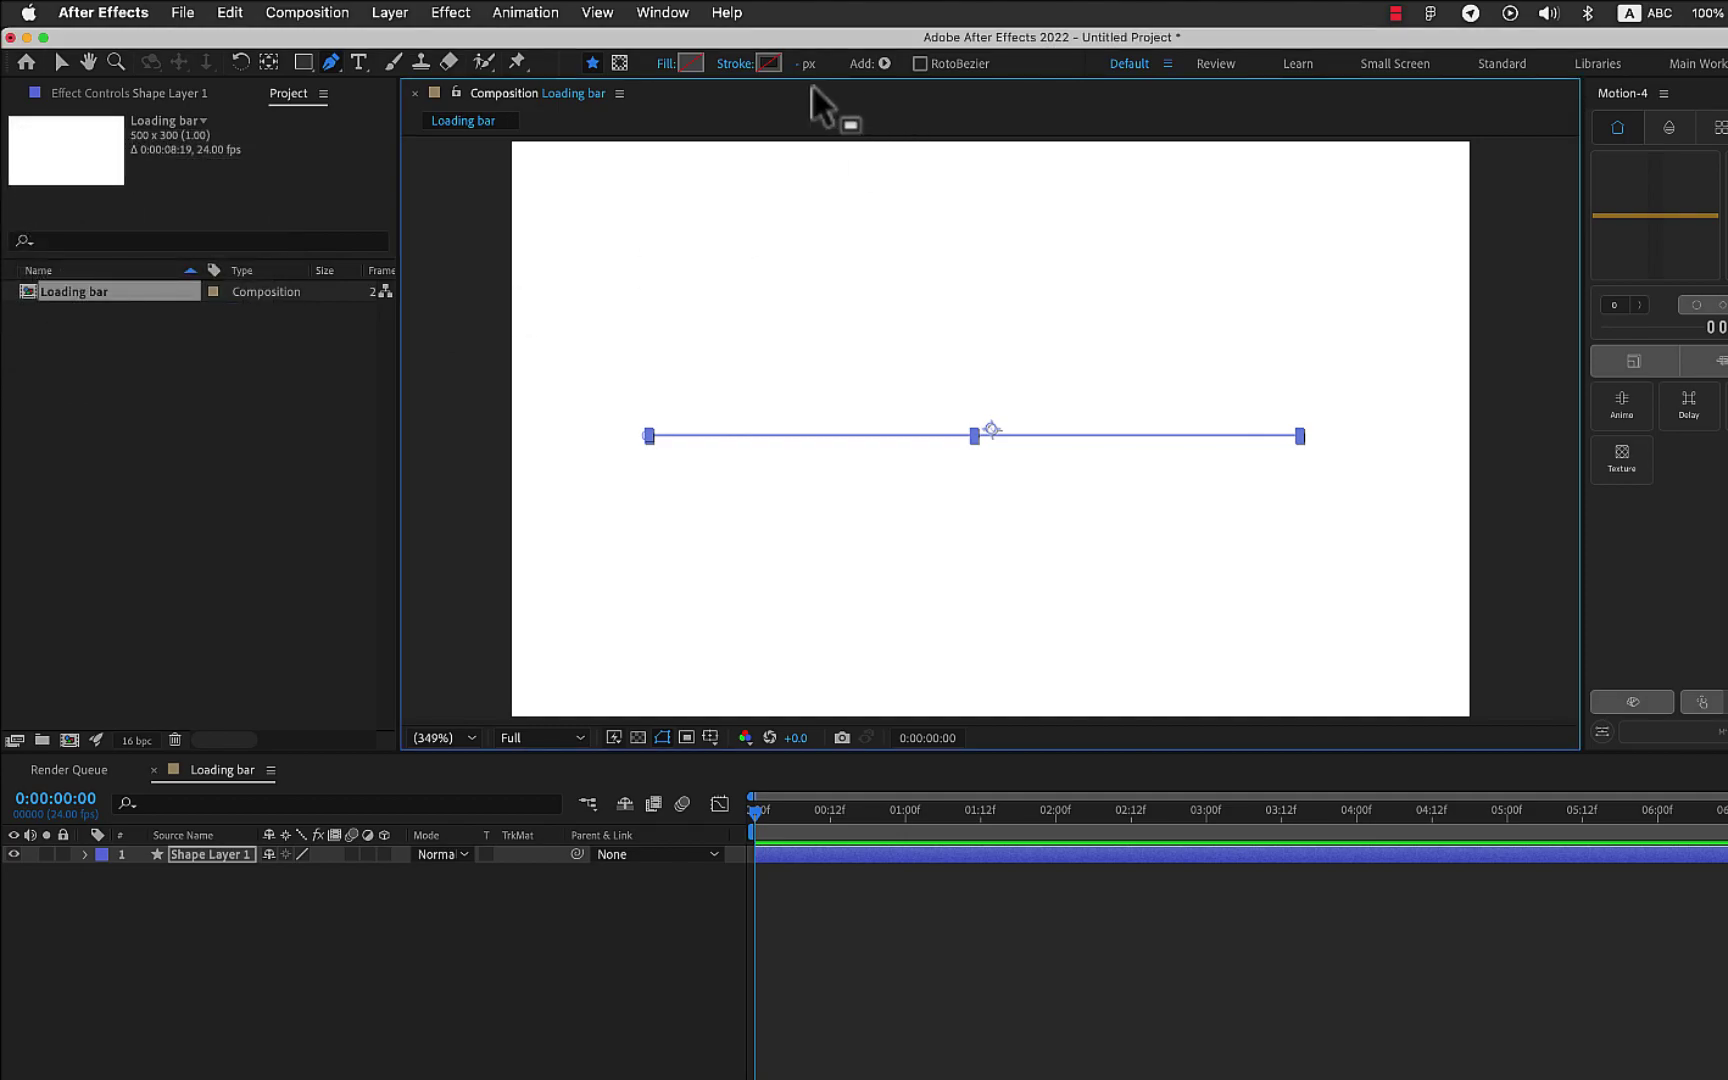
left_click(740, 70)
left_click(57, 190)
left_click(228, 320)
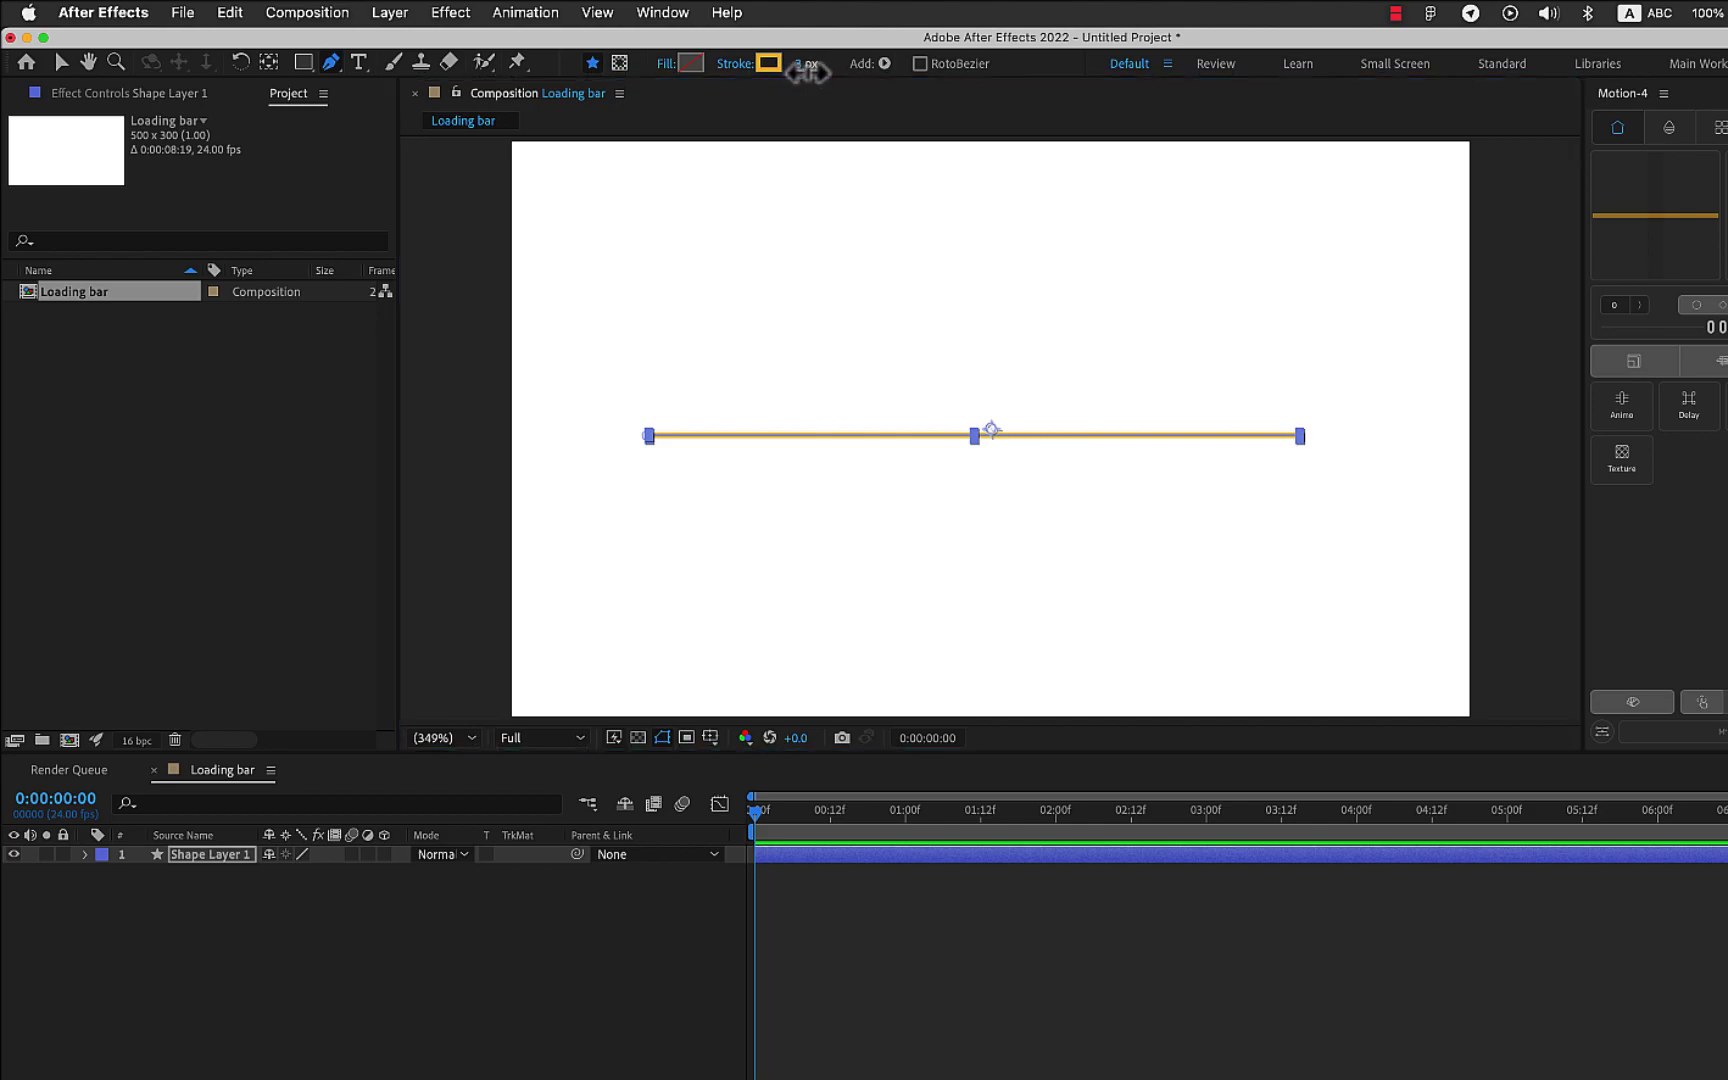
mouse_move(801, 64)
left_mouse_down()
mouse_move(842, 77)
mouse_move(830, 70)
left_mouse_up()
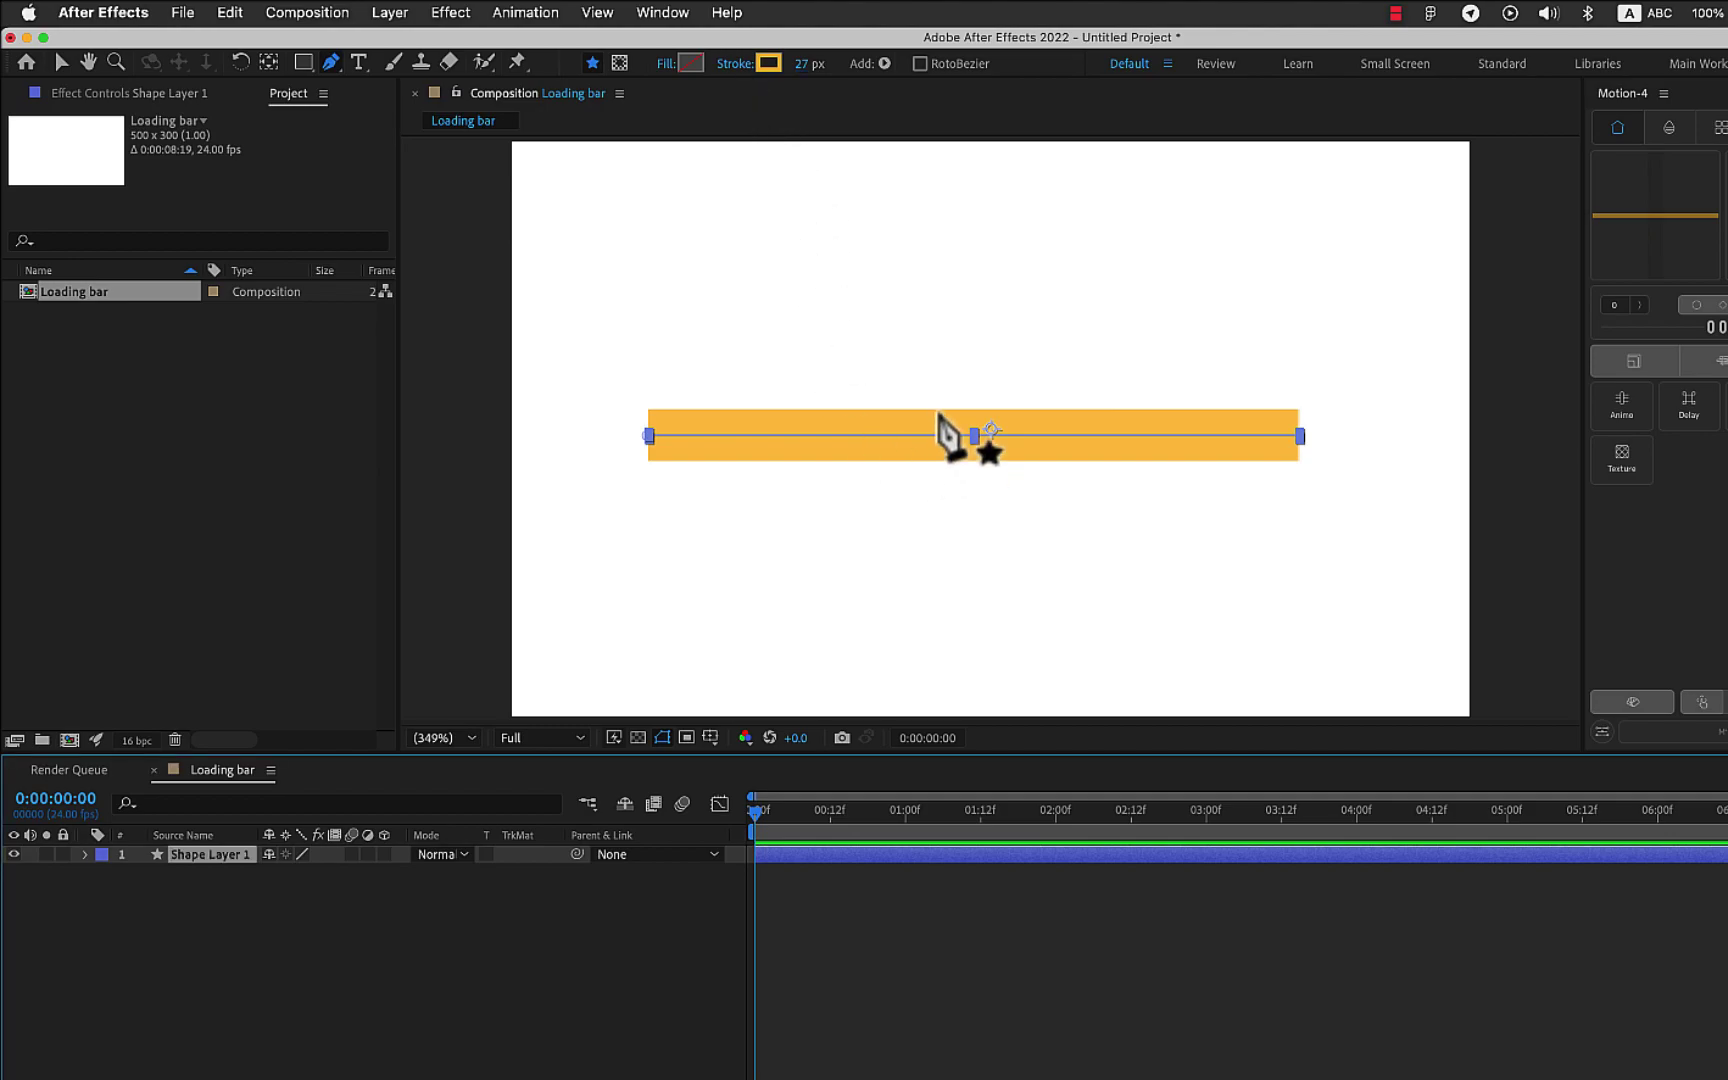
- Review the stroke blending options, leaving them at Normal
left_click(734, 70)
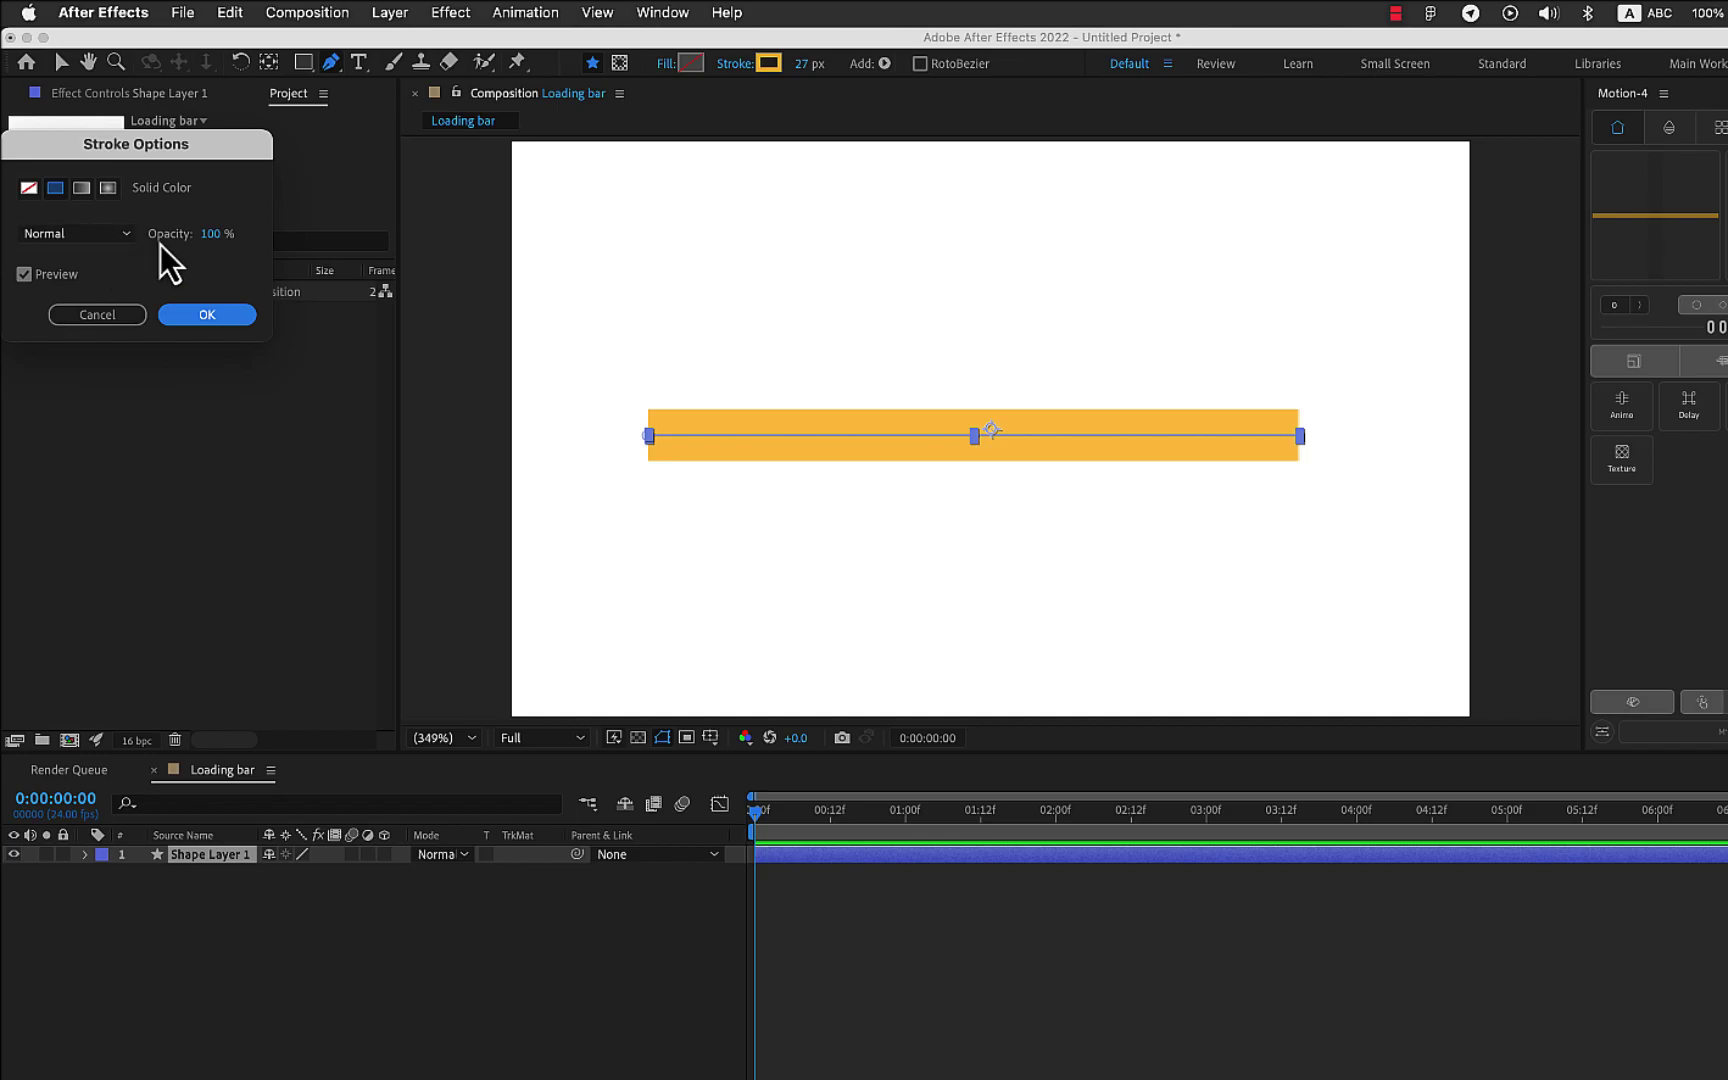
left_click(132, 236)
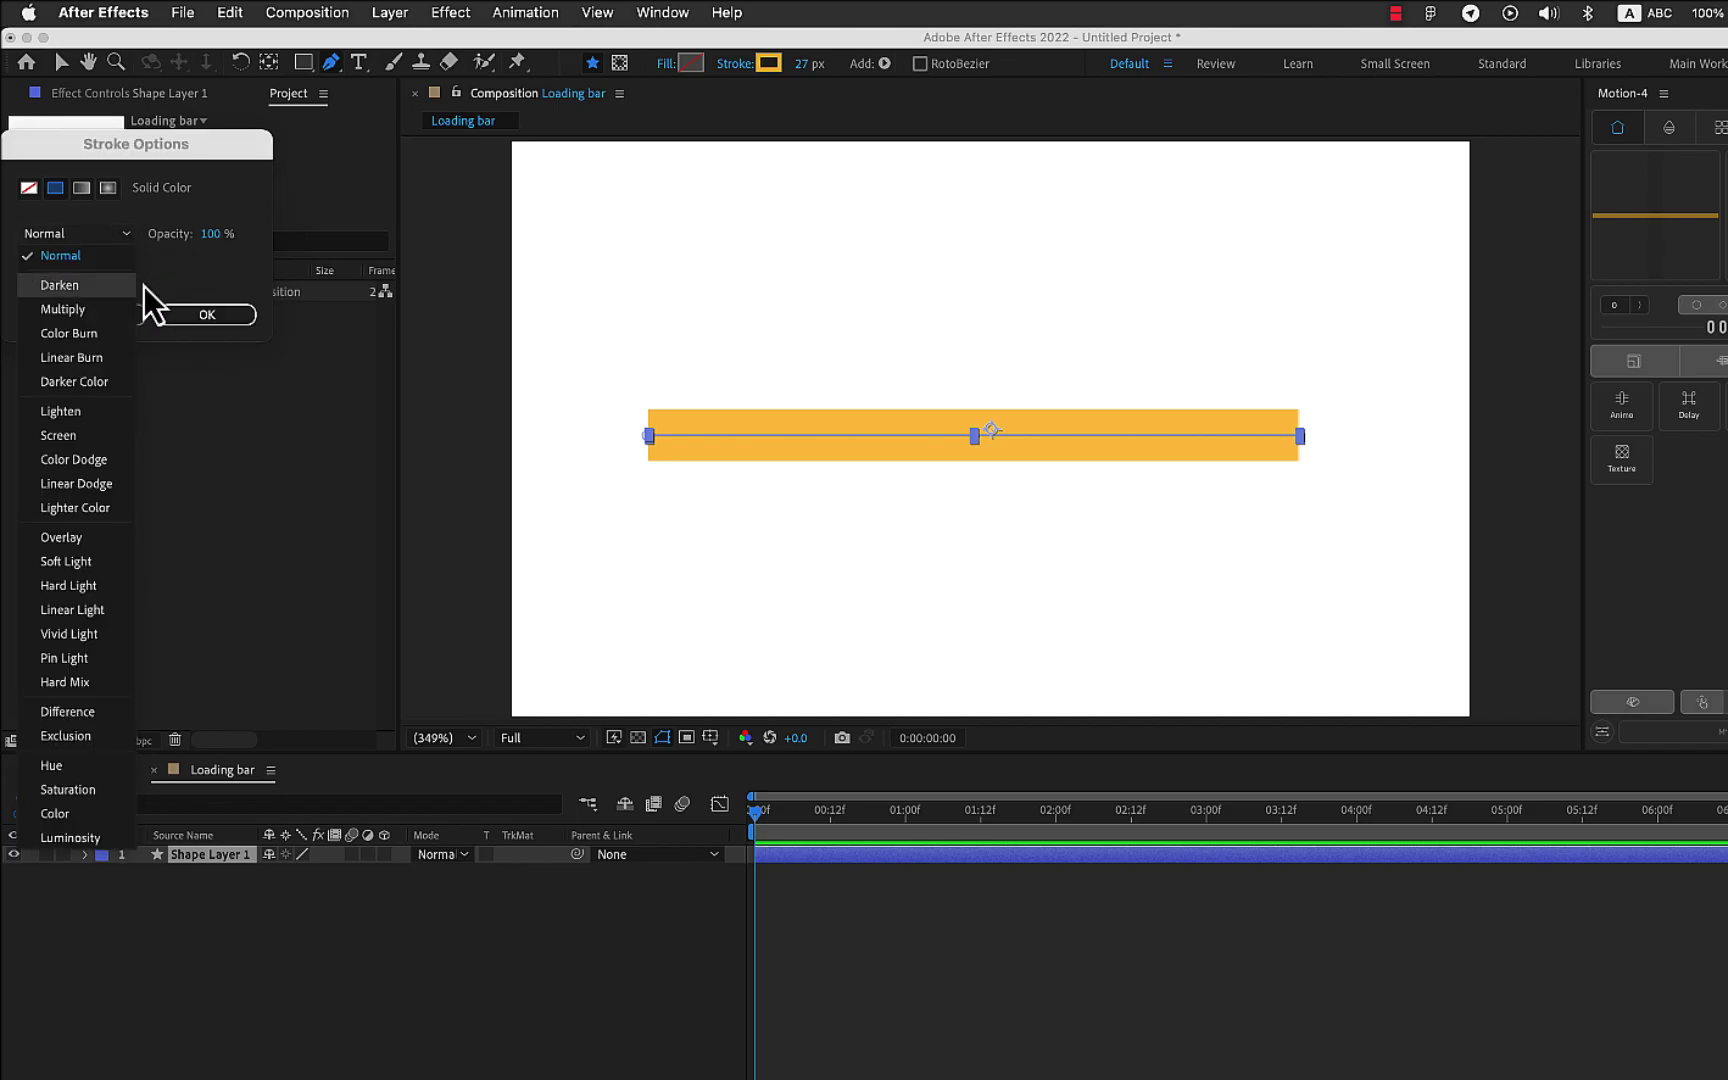
left_click(180, 273)
left_click(138, 315)
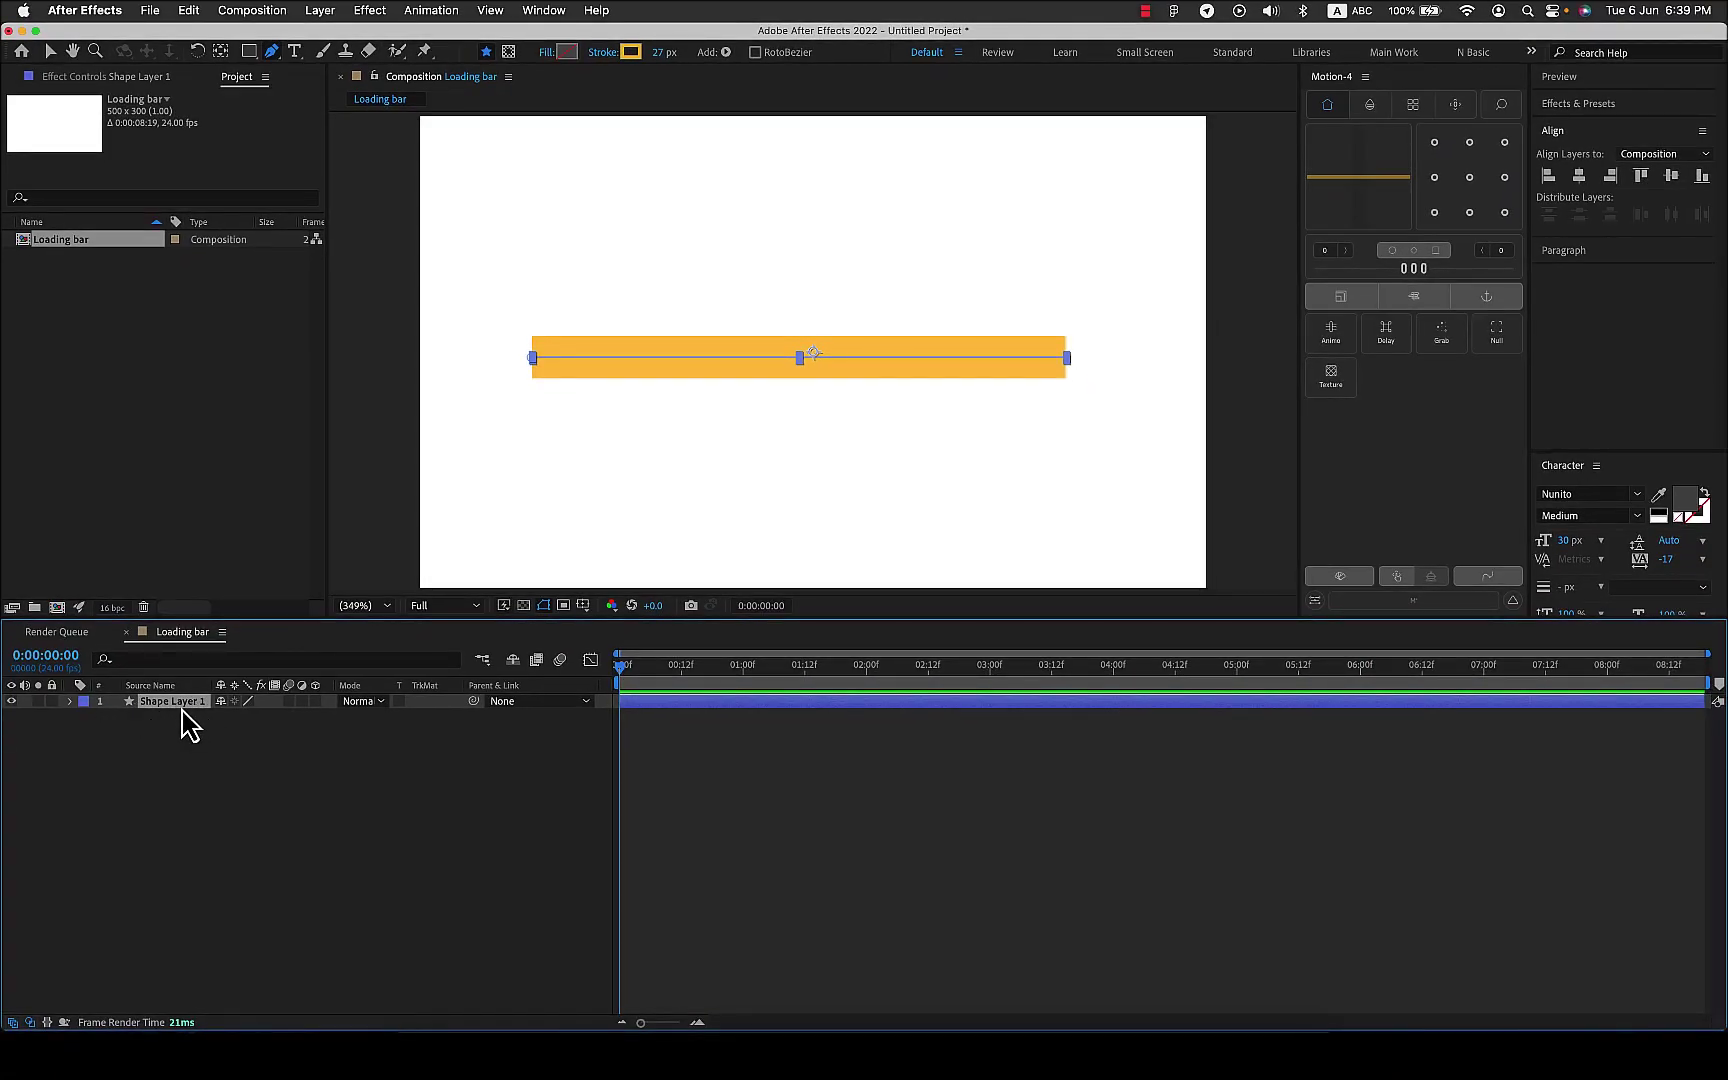
- Rename the layer 'Loading bar' and expand Contents > Shape 1 > Stroke 1
key("Return")
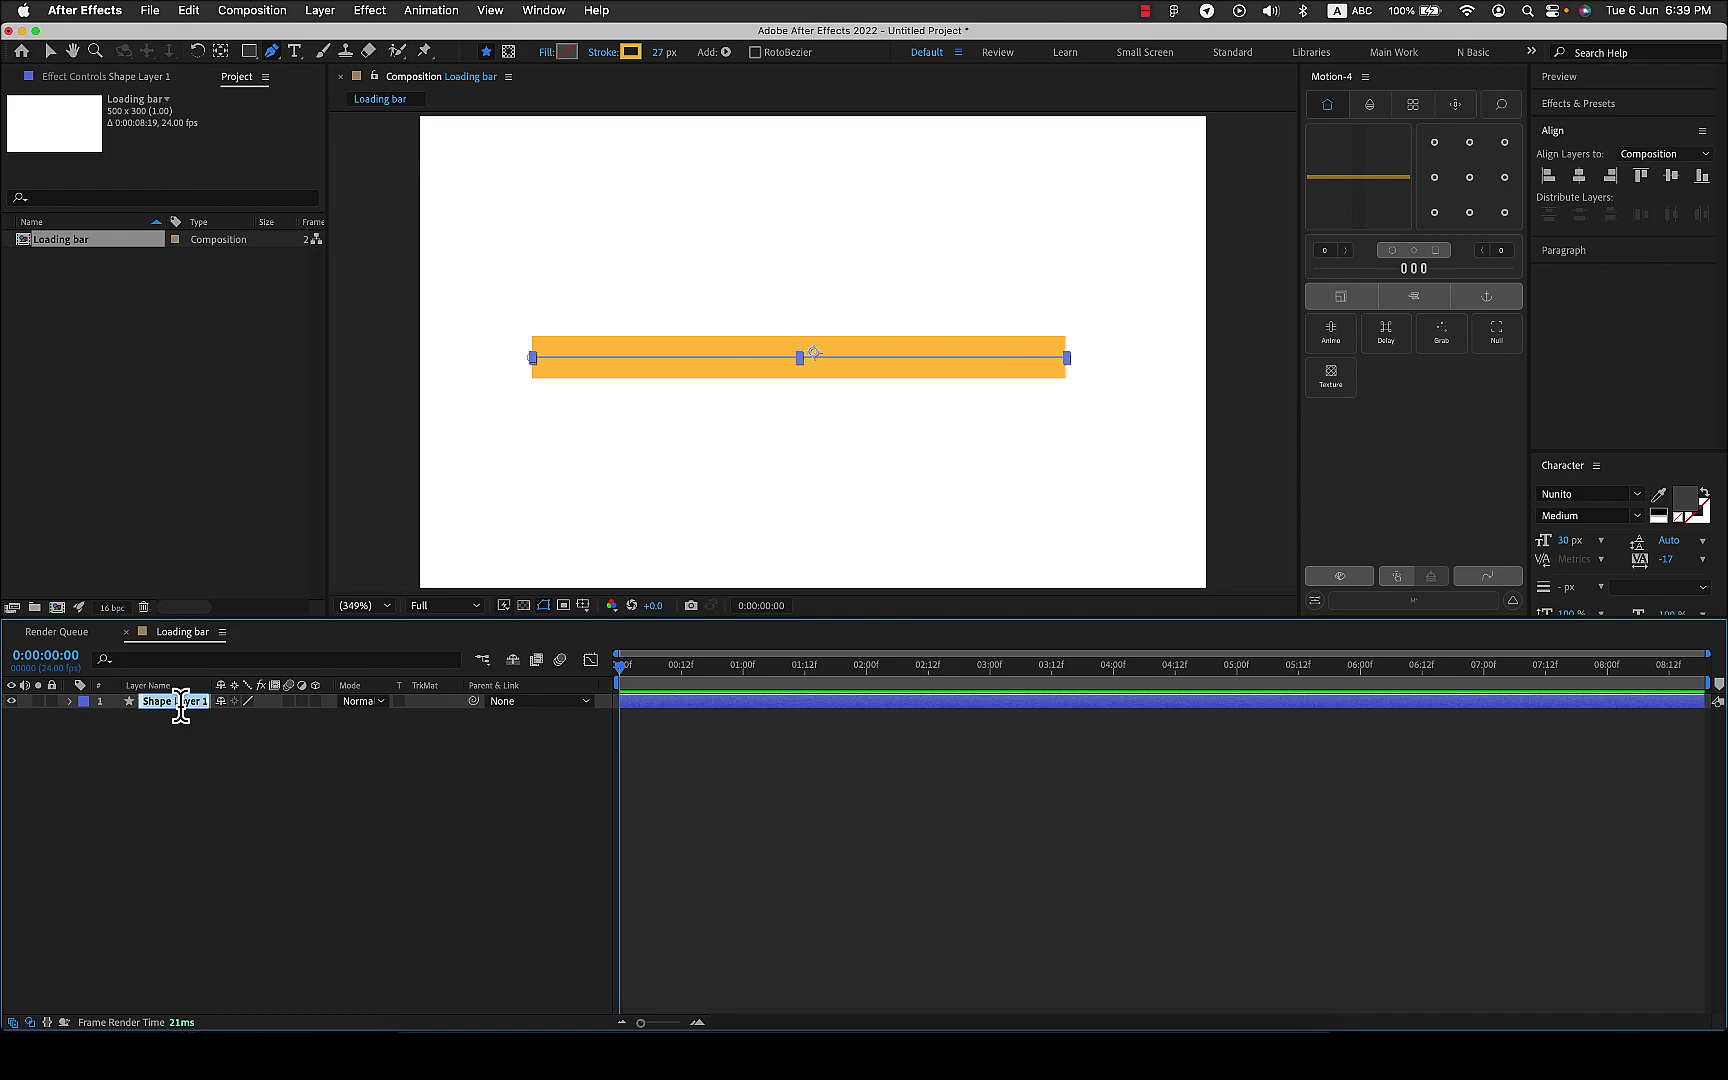
type("La")
key("Return")
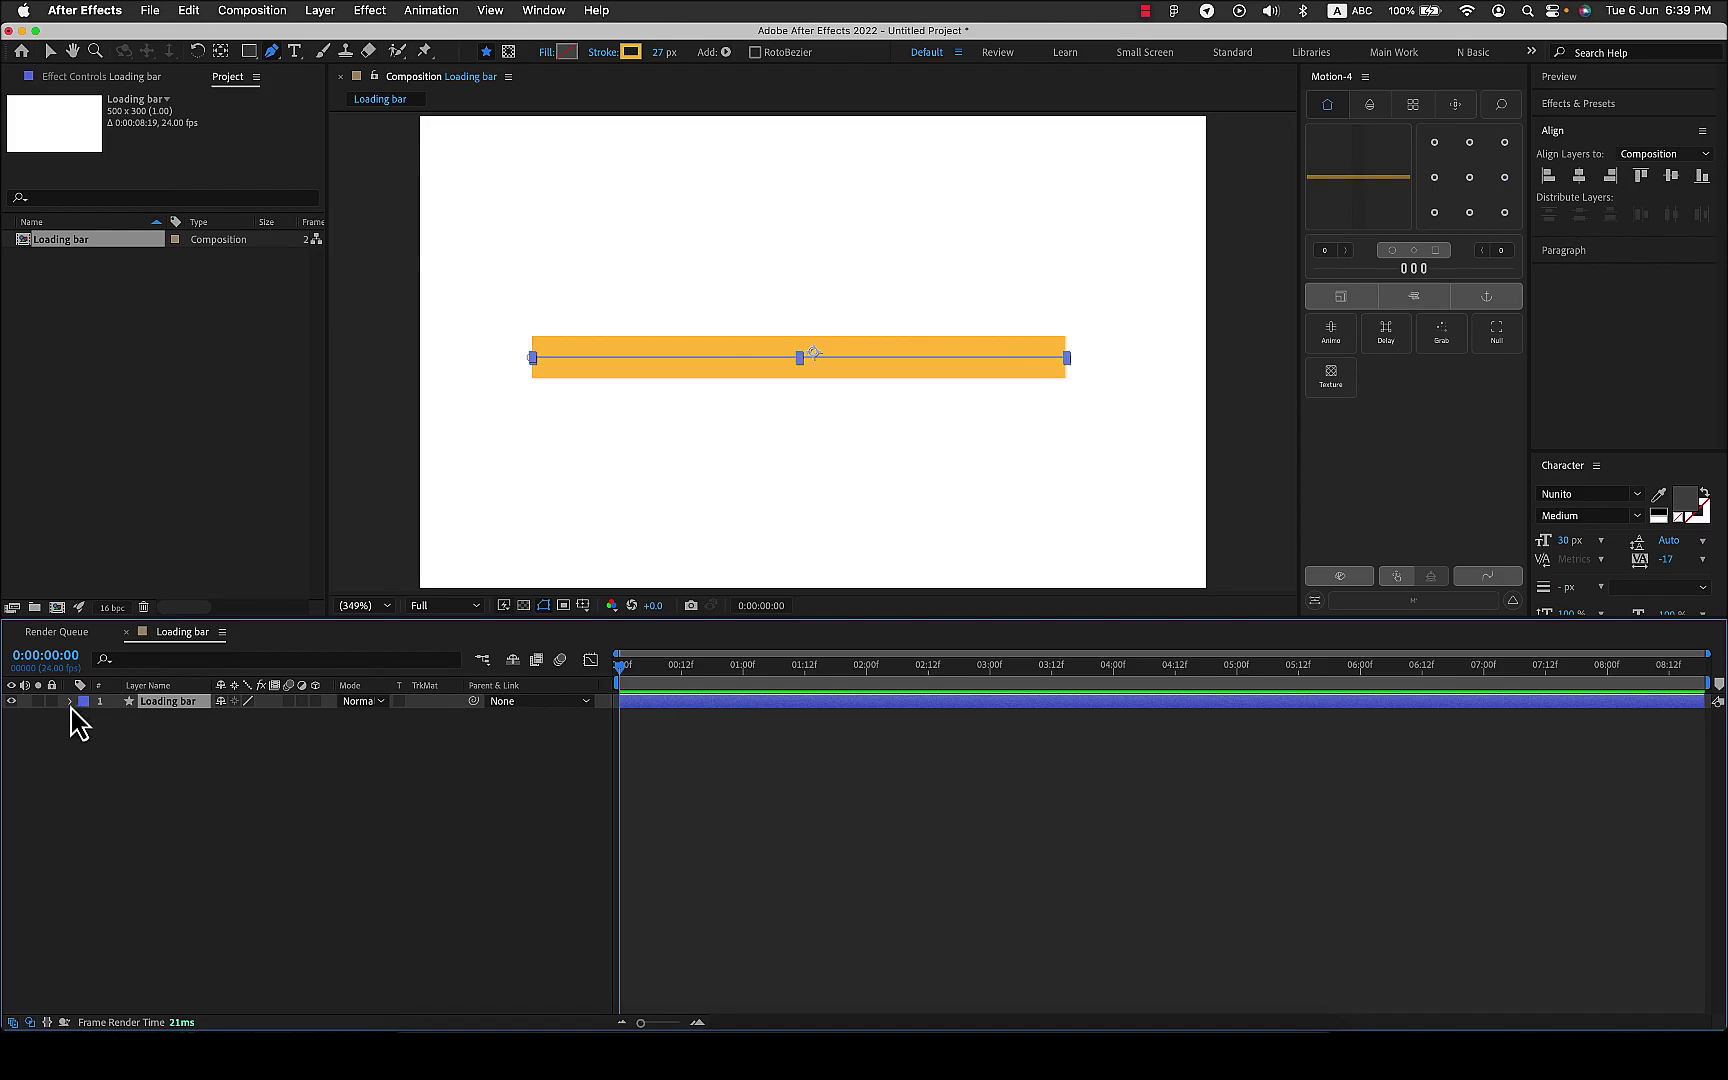
left_click(70, 702)
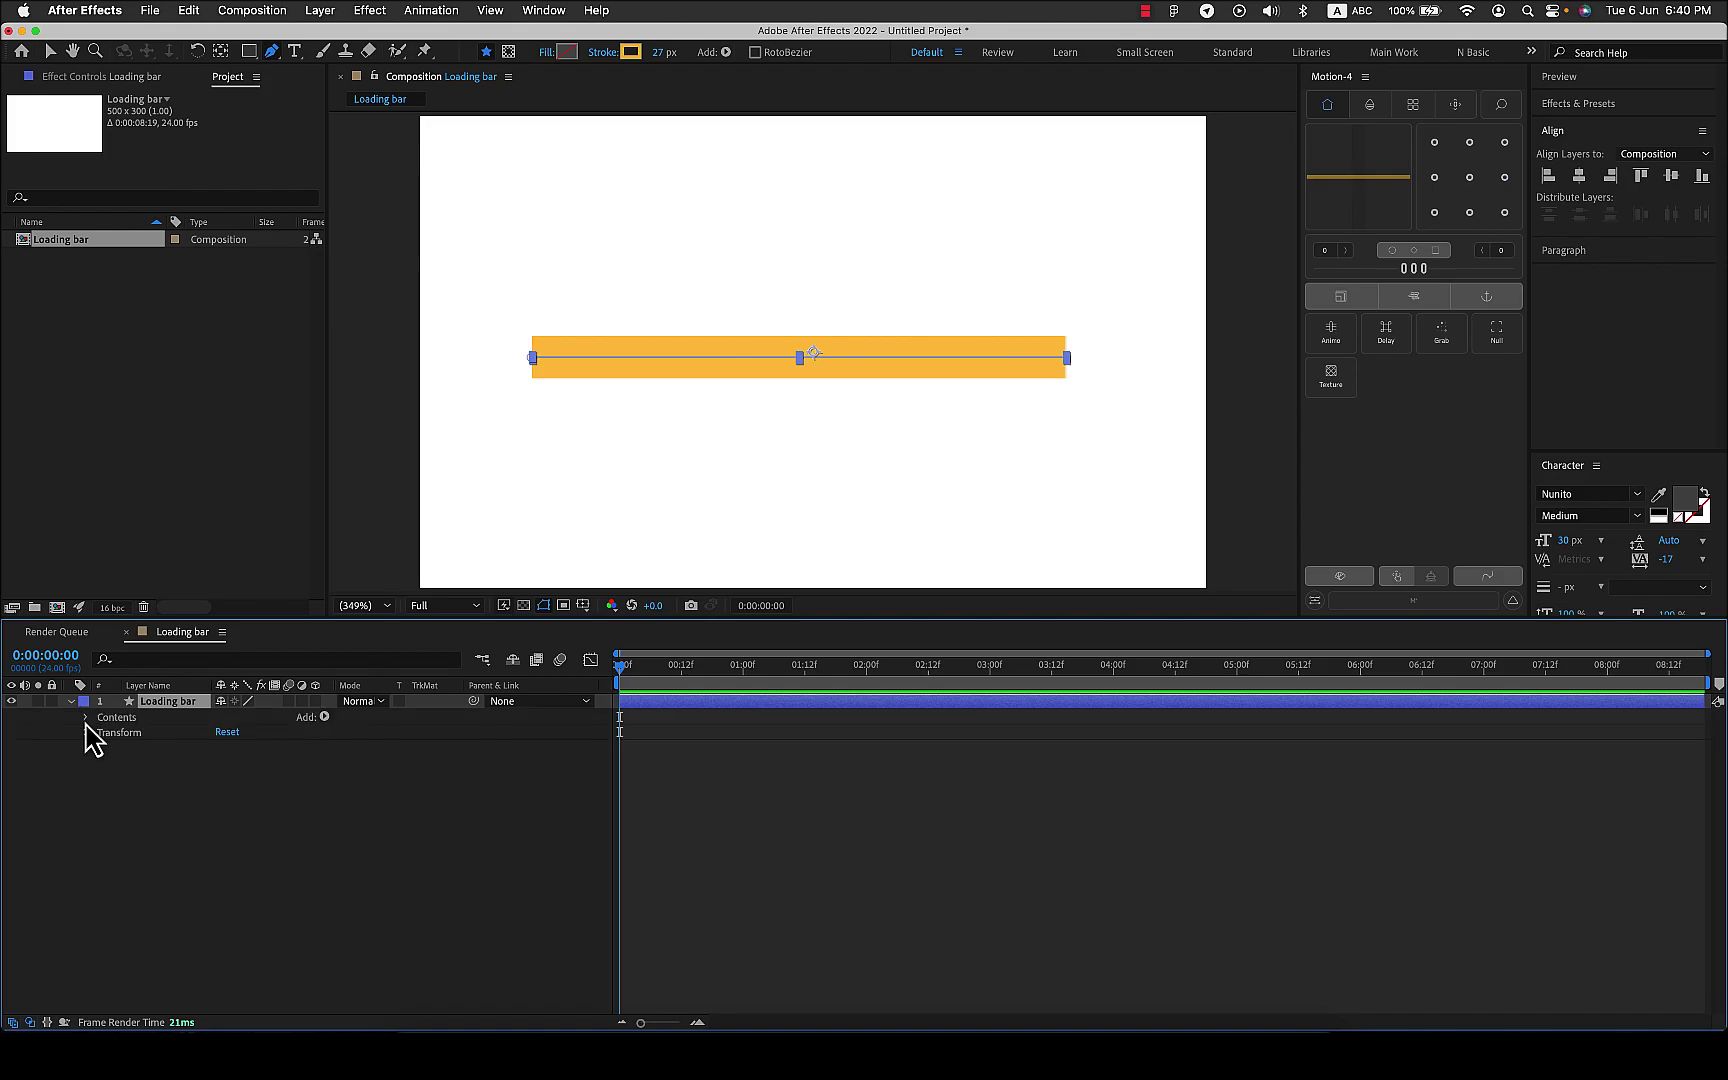
left_click(86, 718)
left_click(101, 734)
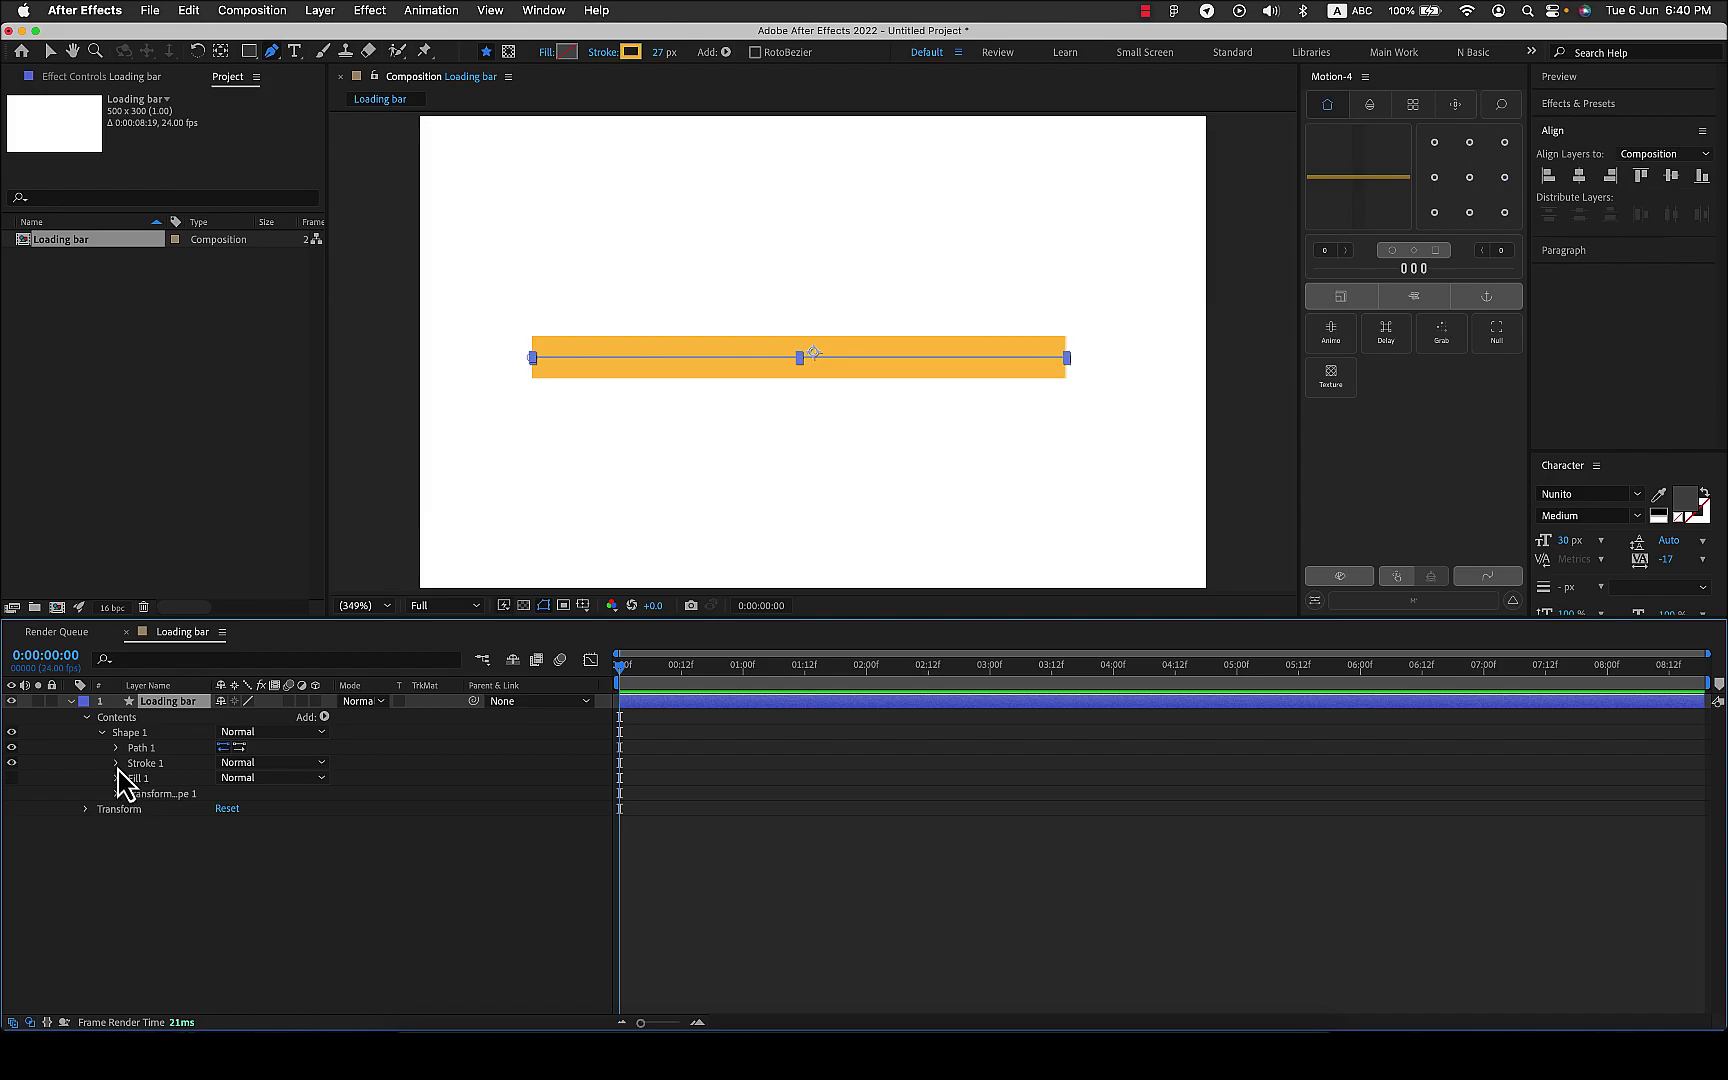
left_click(116, 764)
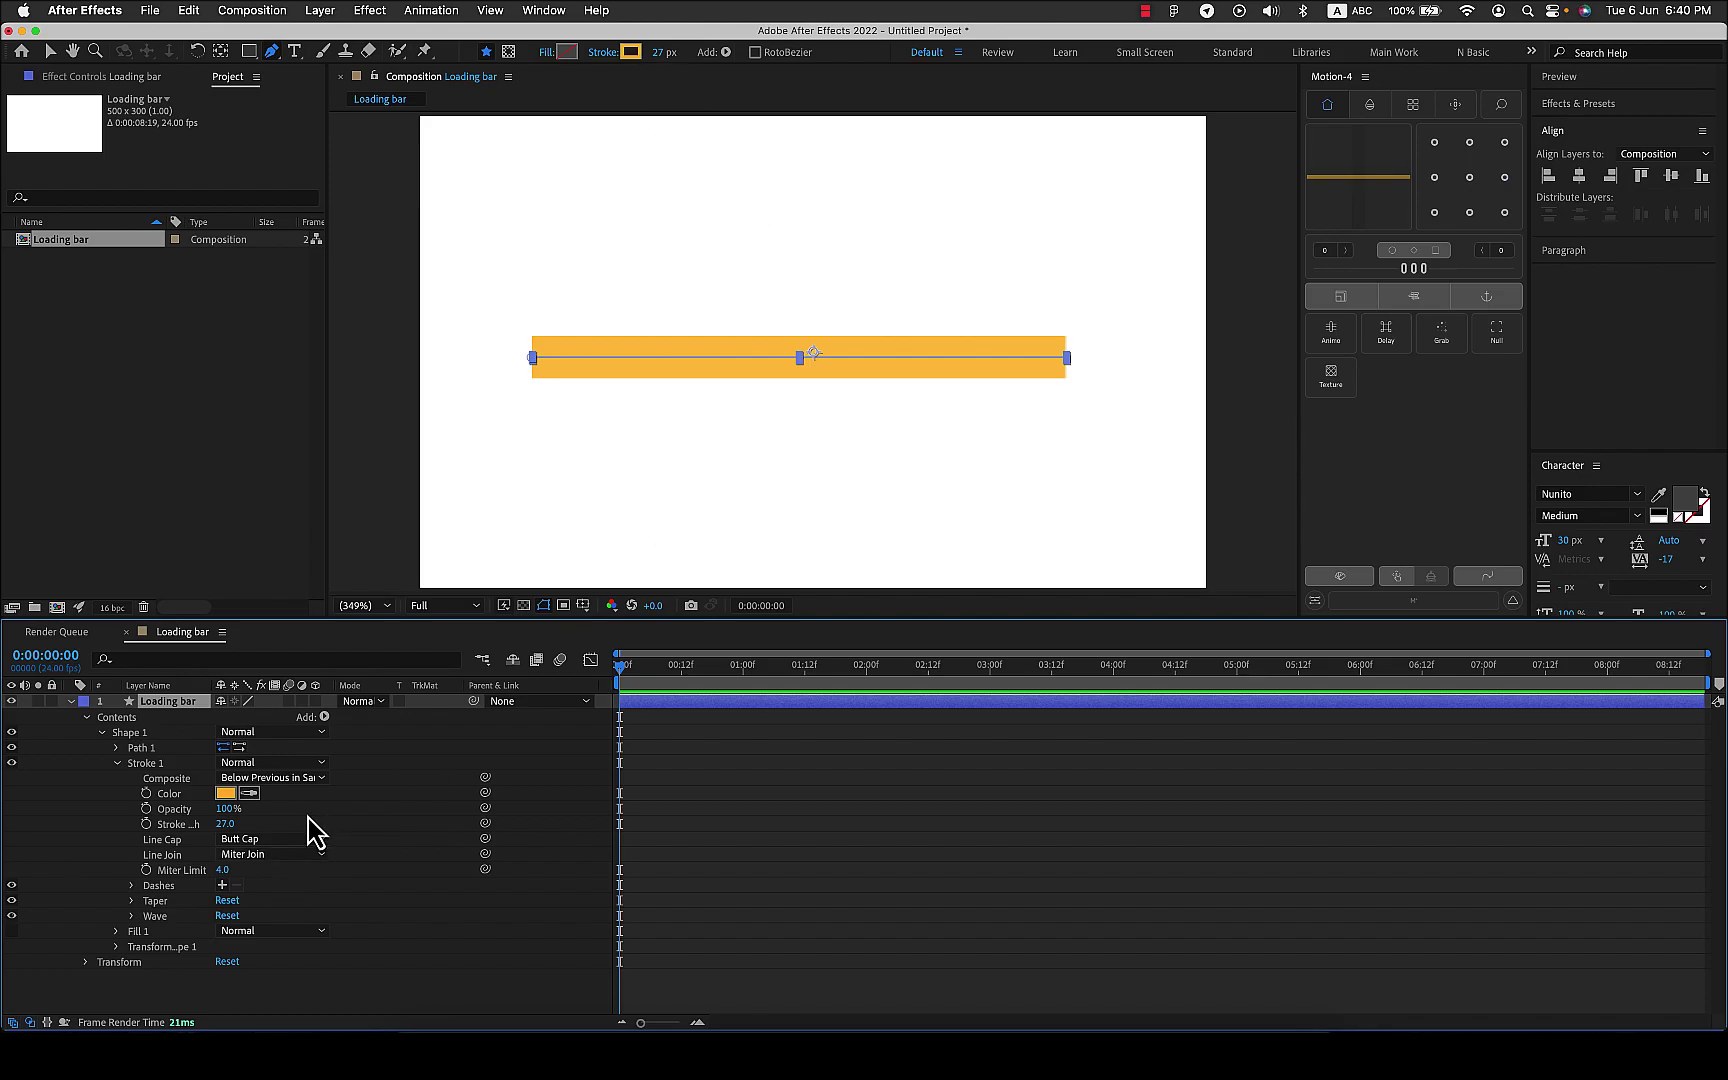
- Change the stroke colour to light blue and set Line Cap to Round Cap
left_click(226, 793)
left_click(321, 590)
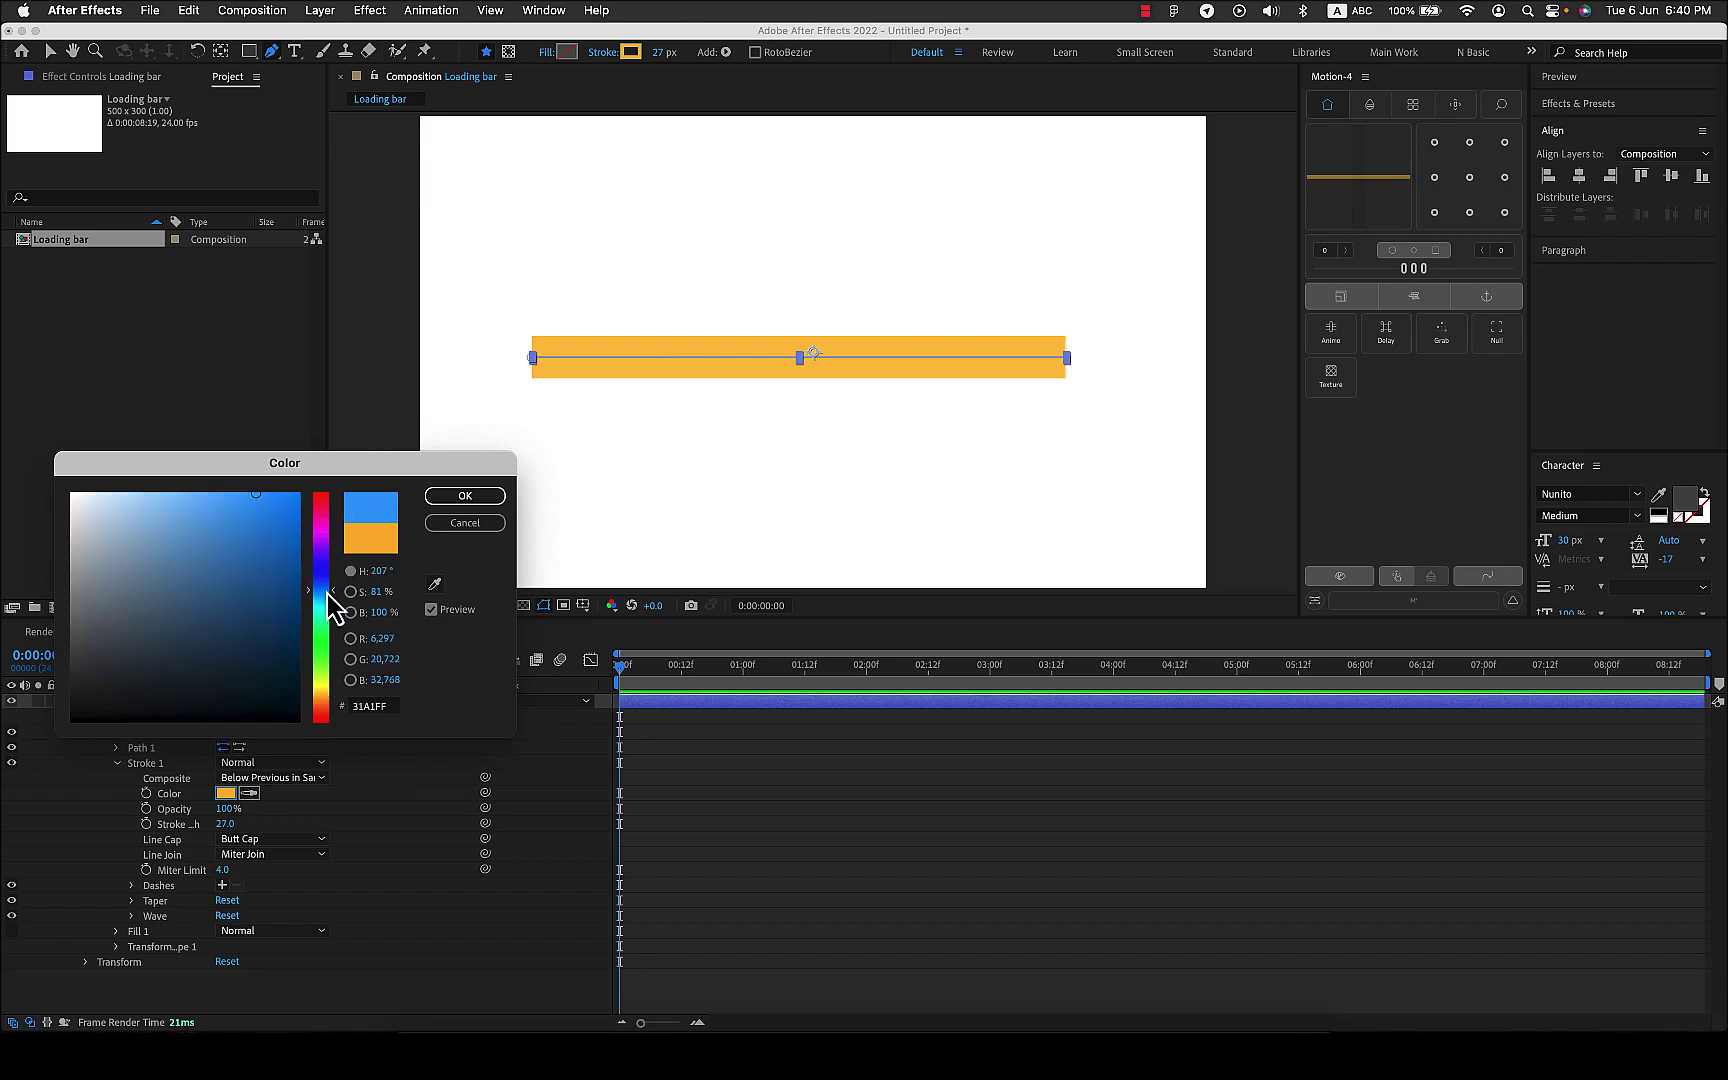
left_click(323, 588)
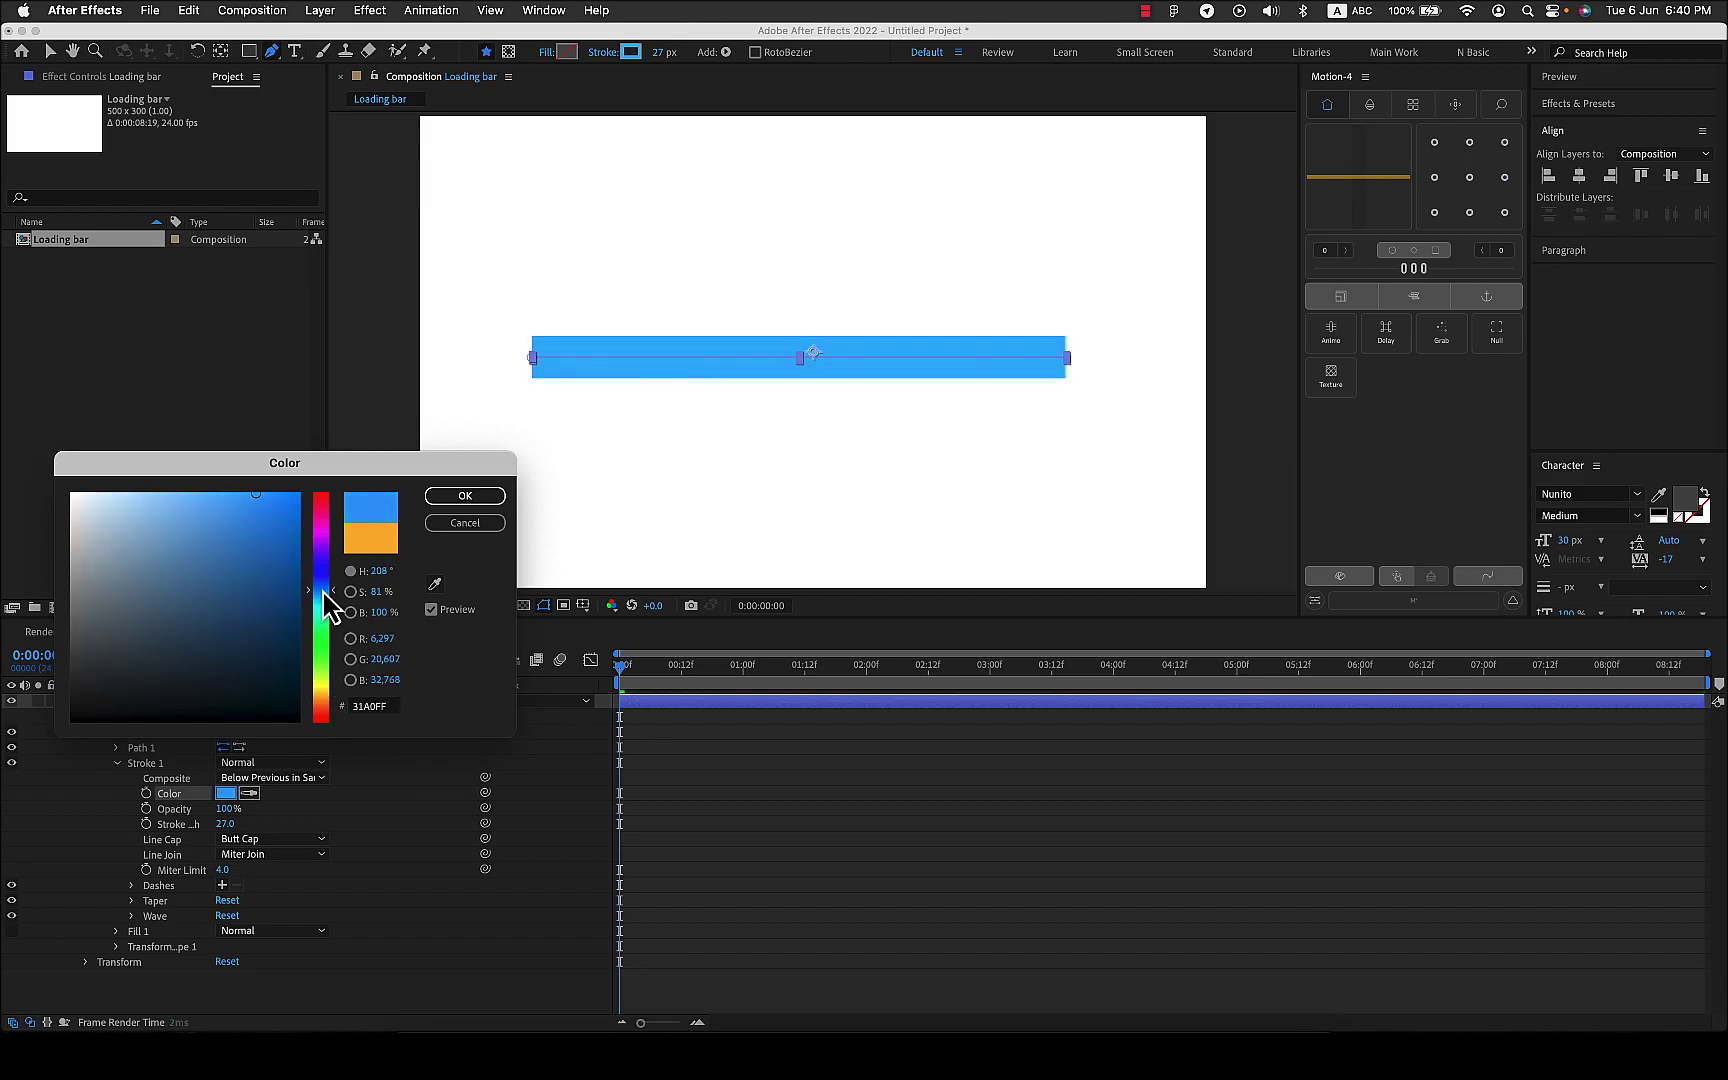
left_click_drag(333, 600, 335, 594)
left_click(490, 495)
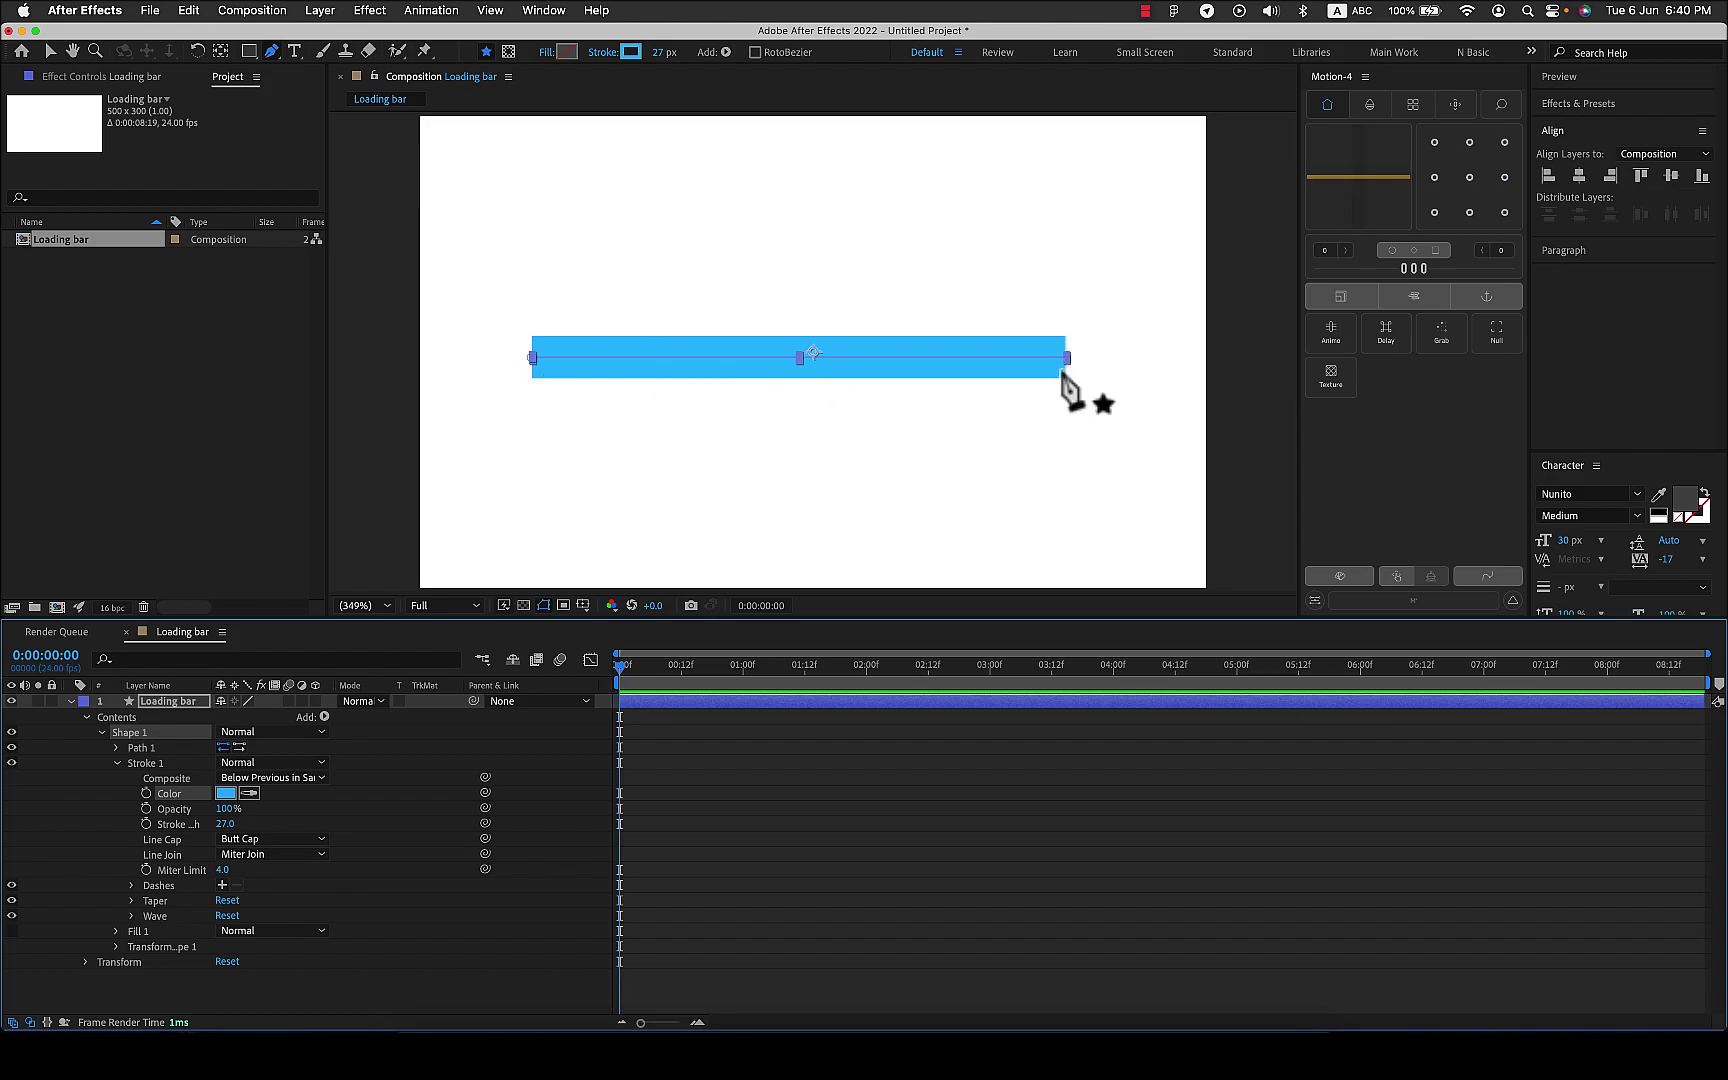
left_click(290, 840)
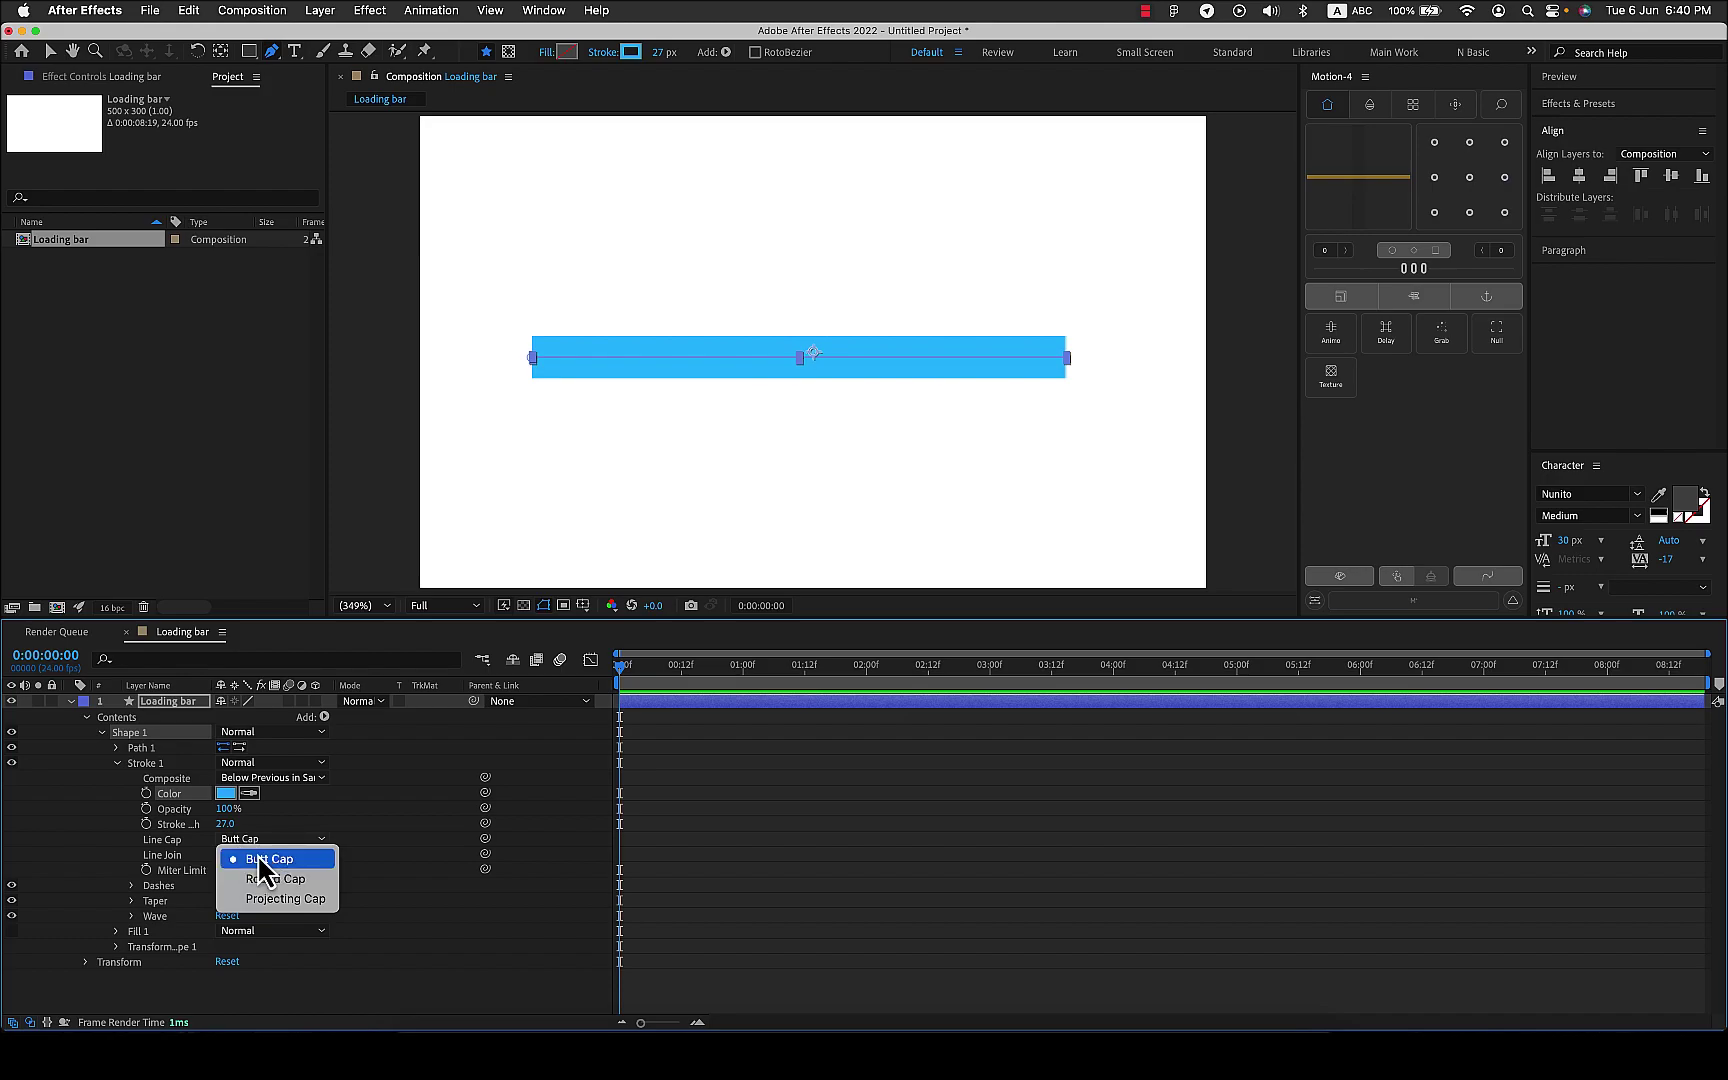
left_click(276, 879)
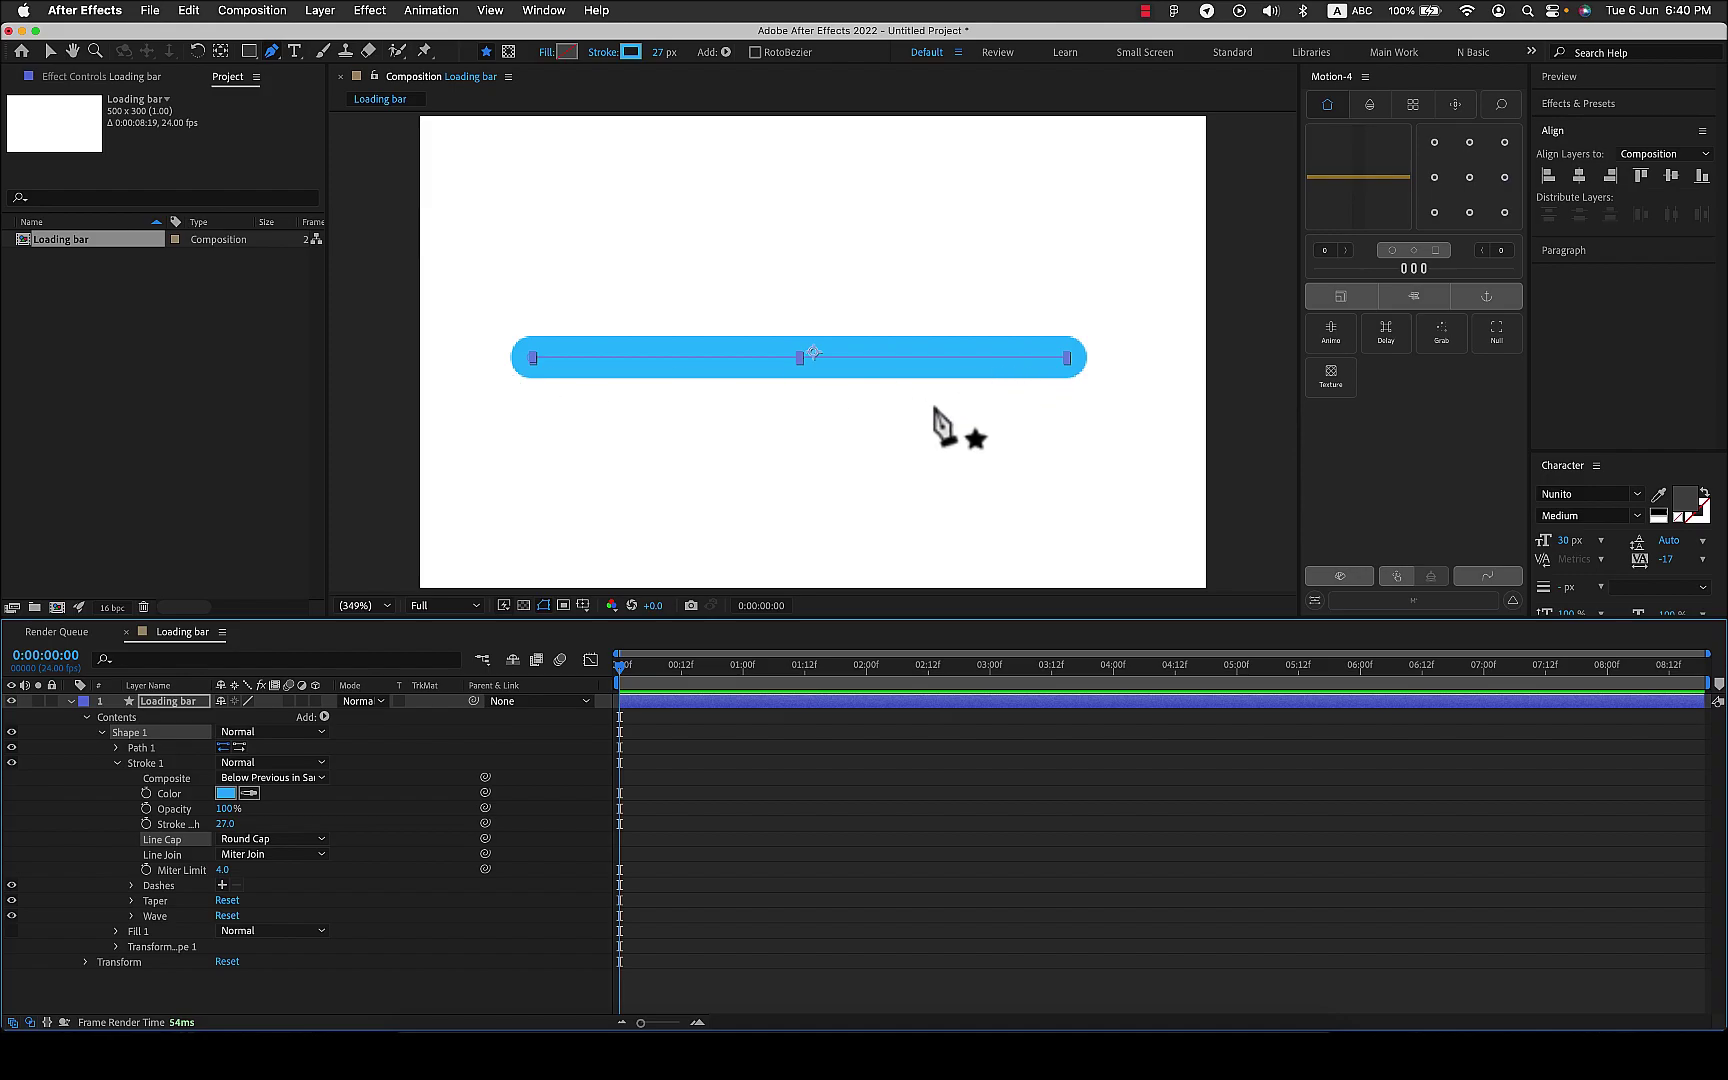
- Reselect the Loading bar layer with the Selection tool and try a move, then undo it
left_click(617, 812)
left_click(682, 712)
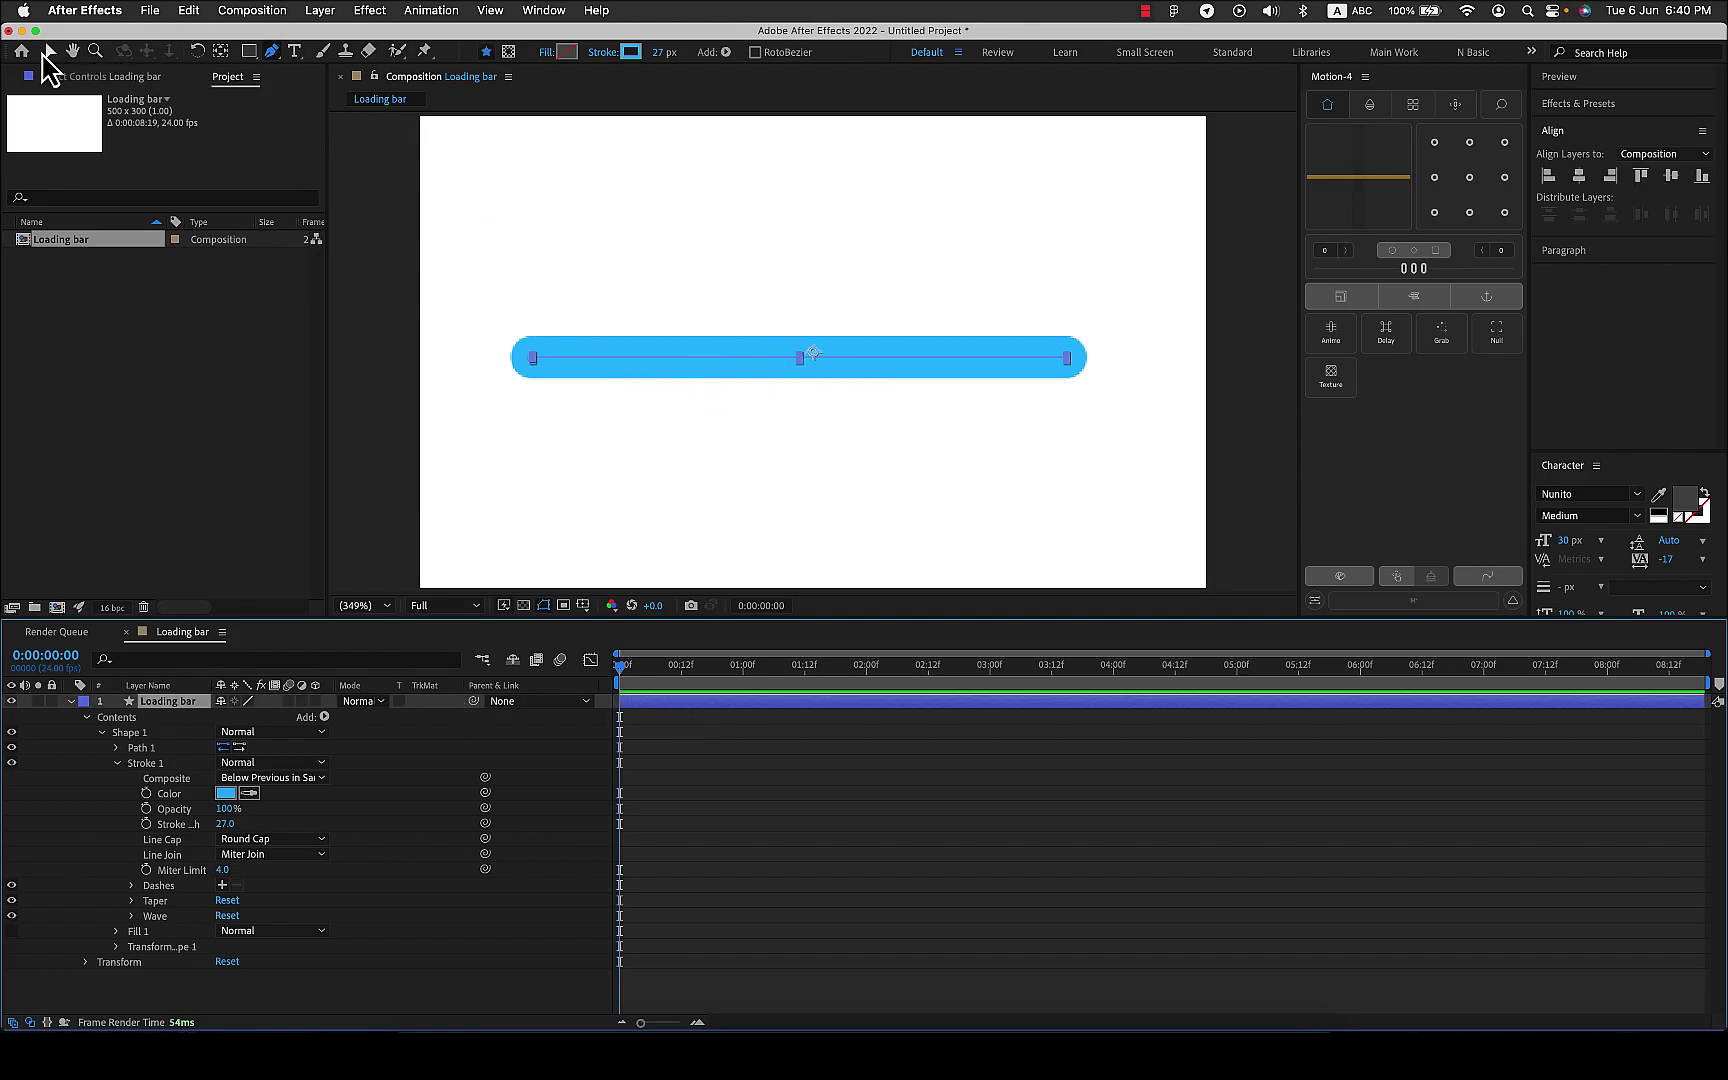
left_click(50, 52)
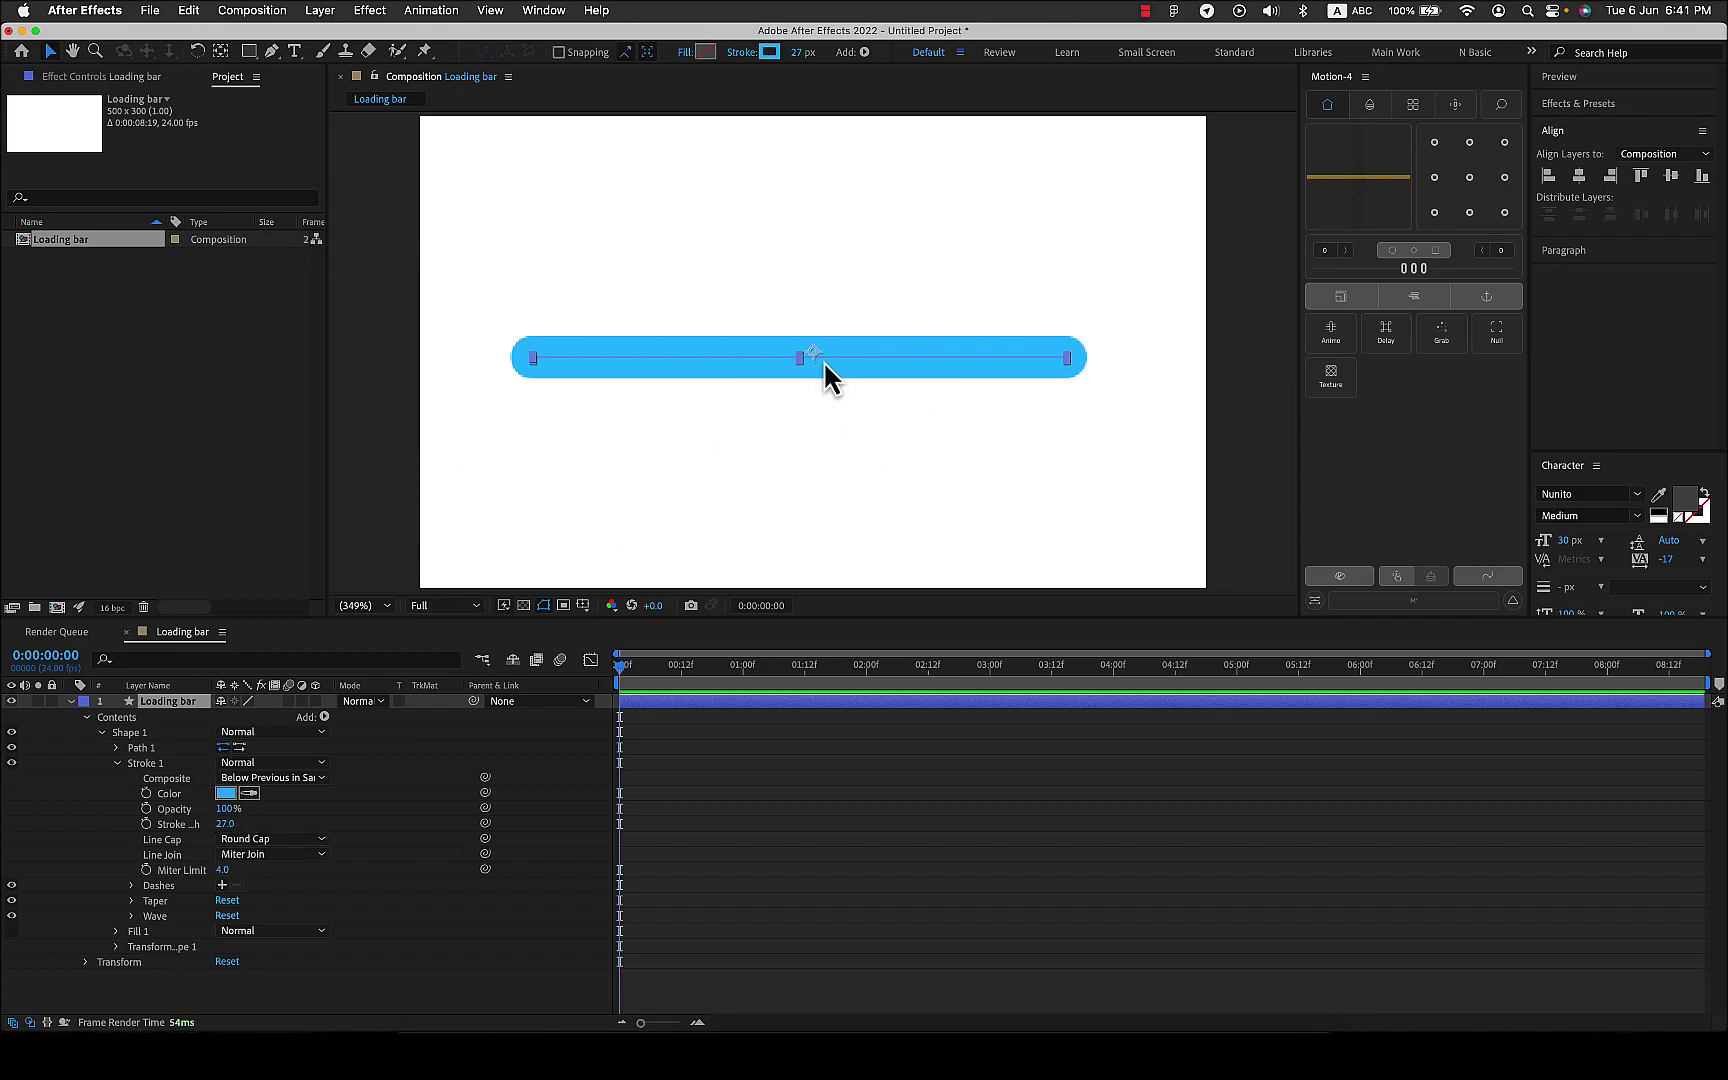
mouse_move(826, 363)
left_mouse_down()
mouse_move(883, 401)
mouse_move(822, 366)
left_mouse_up()
key("cmd+z")
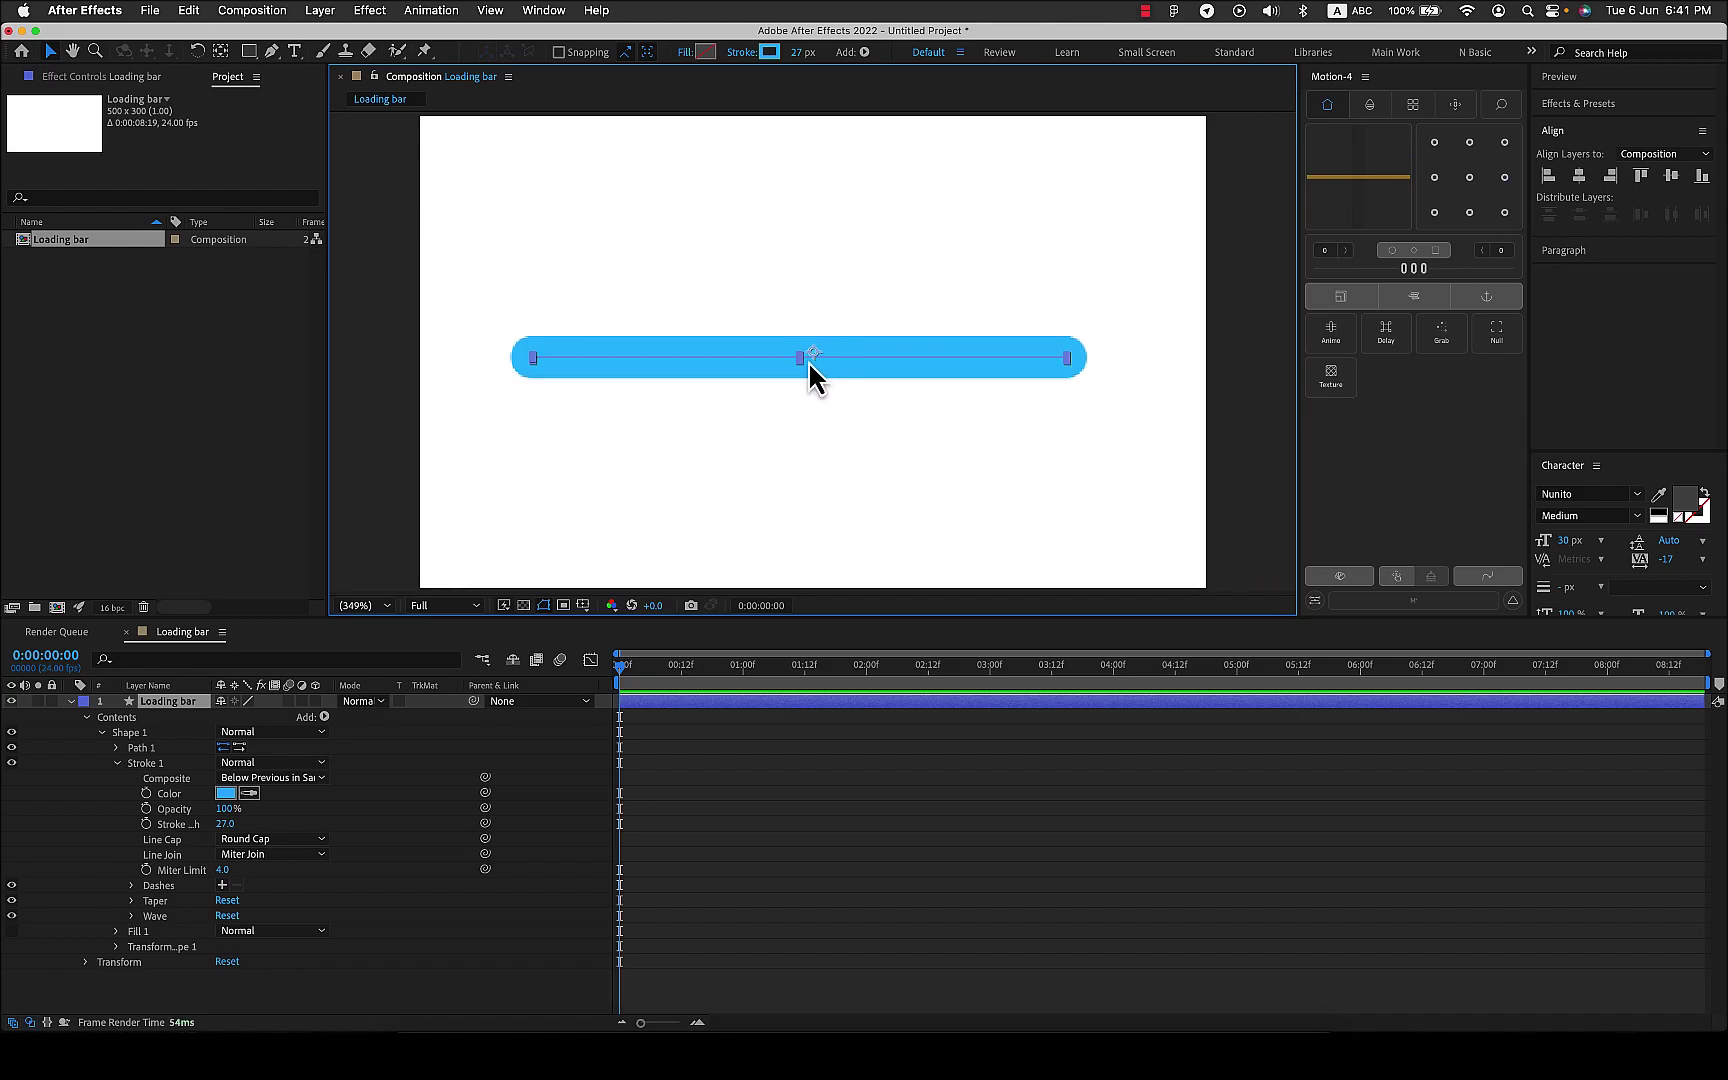
- Test rotating to about 169° and scaling to 80%, undoing both back to 0° and 100%
key("r")
left_click_drag(233, 717, 197, 767)
key("super+z")
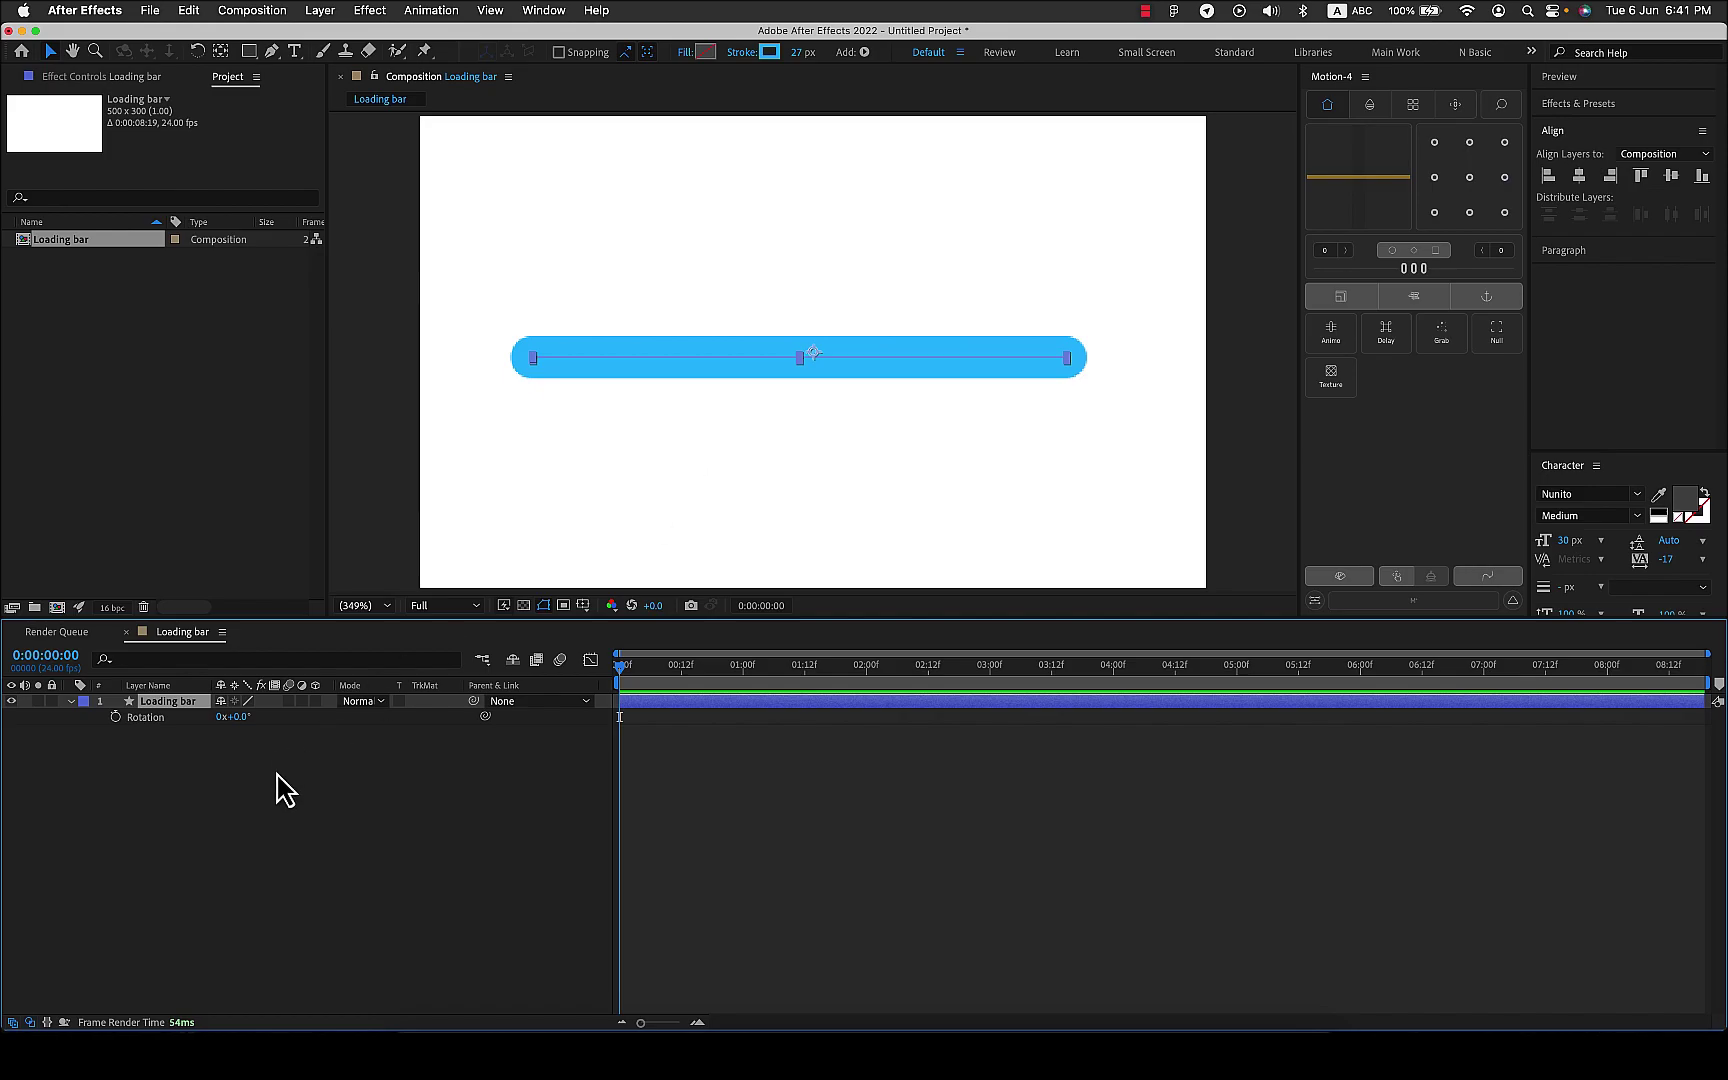
key("s")
left_click_drag(262, 718, 309, 737)
key("super+z")
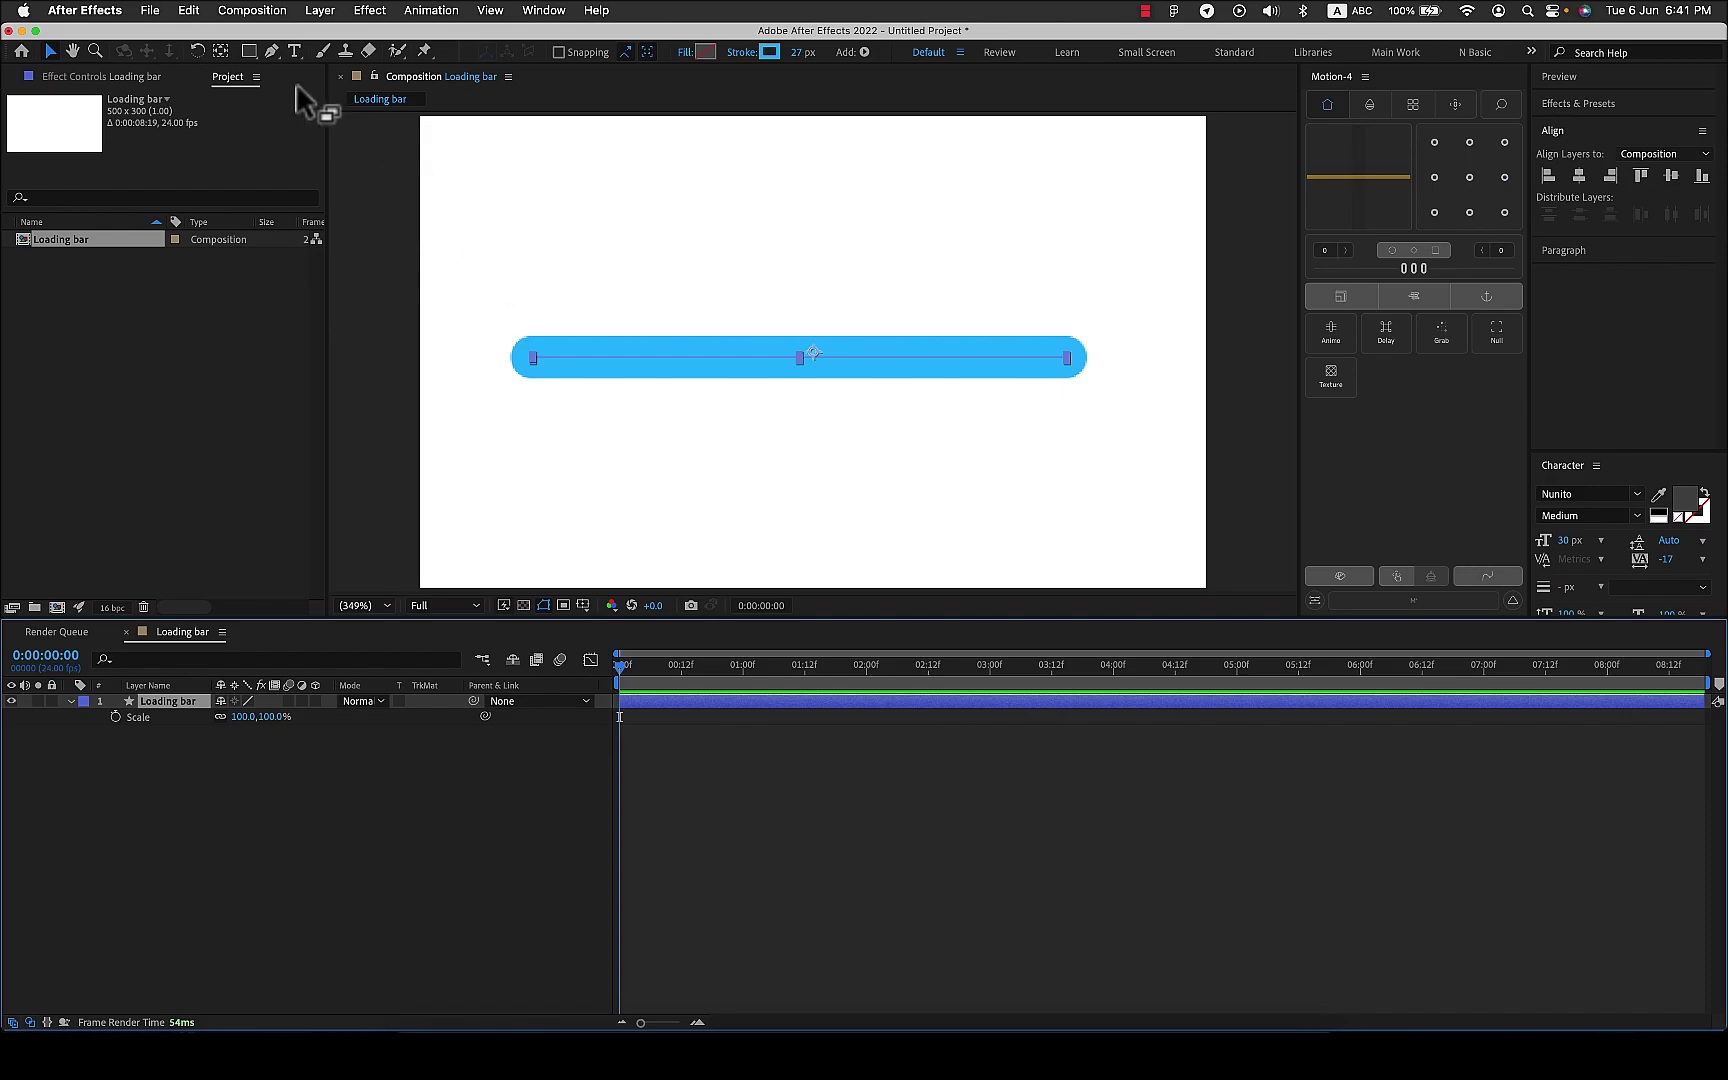
- Snap the layer's anchor point onto the bar's left end using the Pan Behind tool
left_click(224, 54)
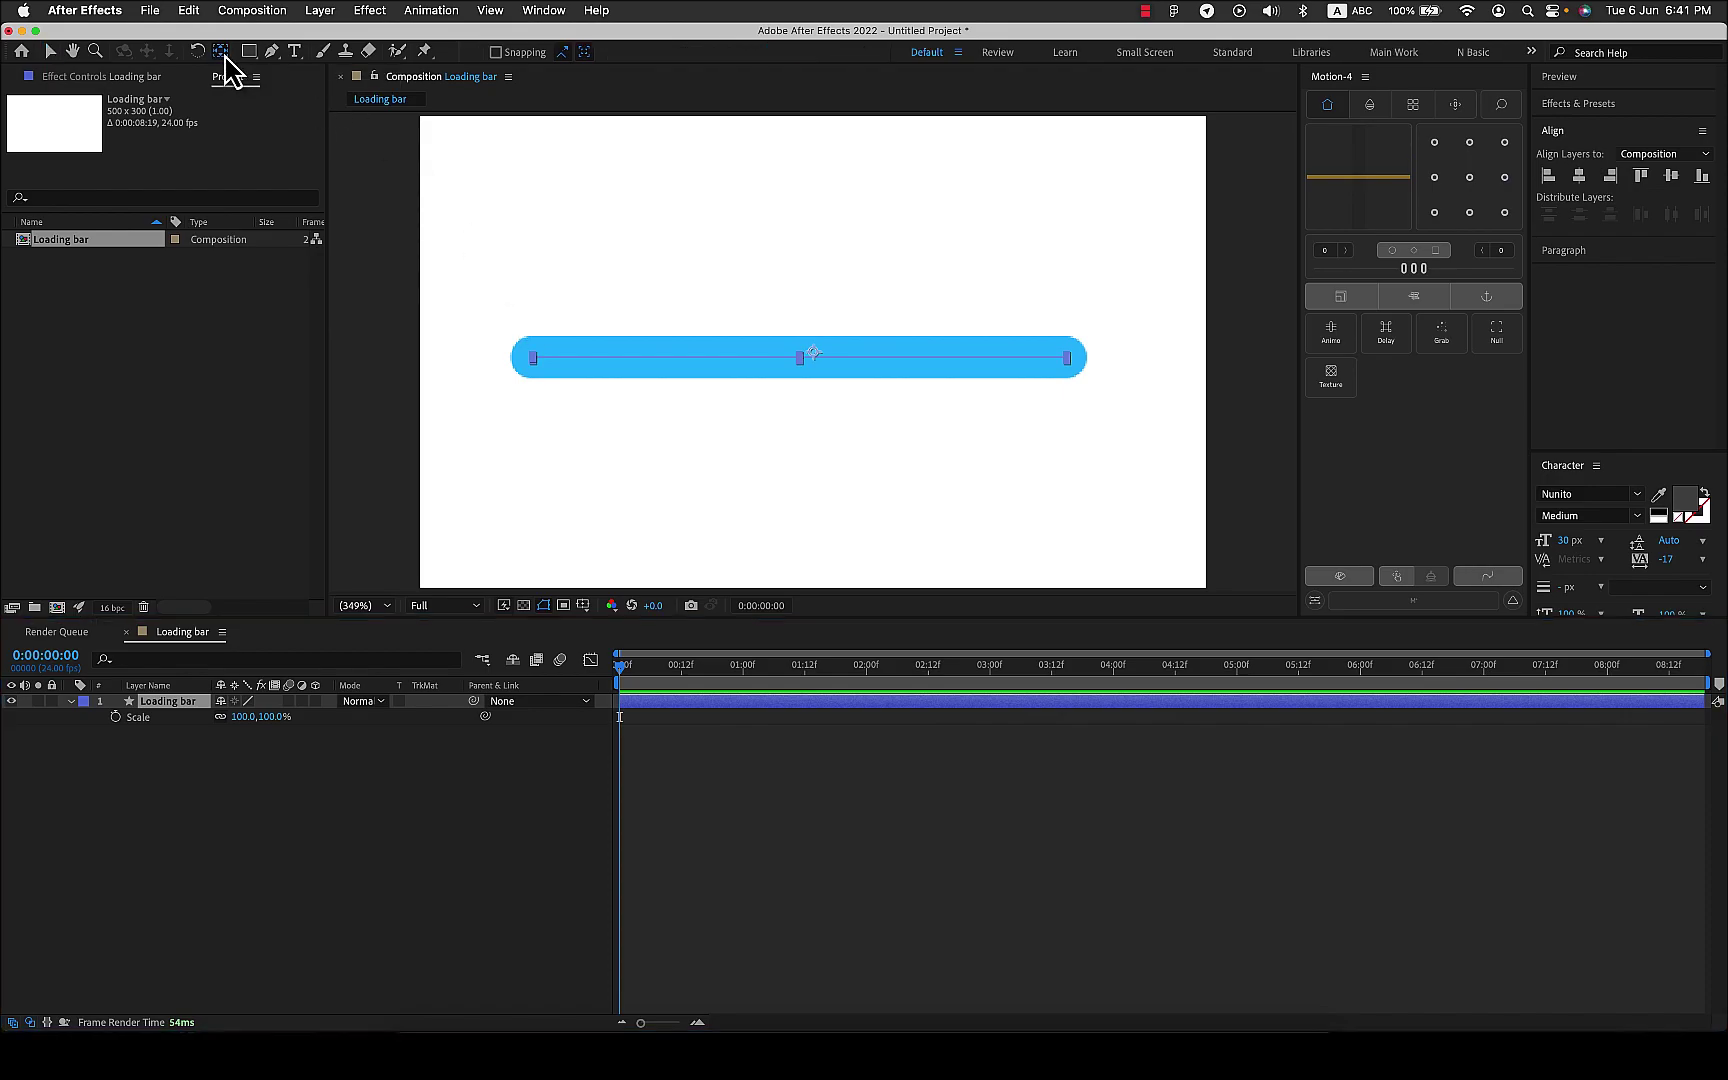
left_click_drag(816, 360, 537, 366)
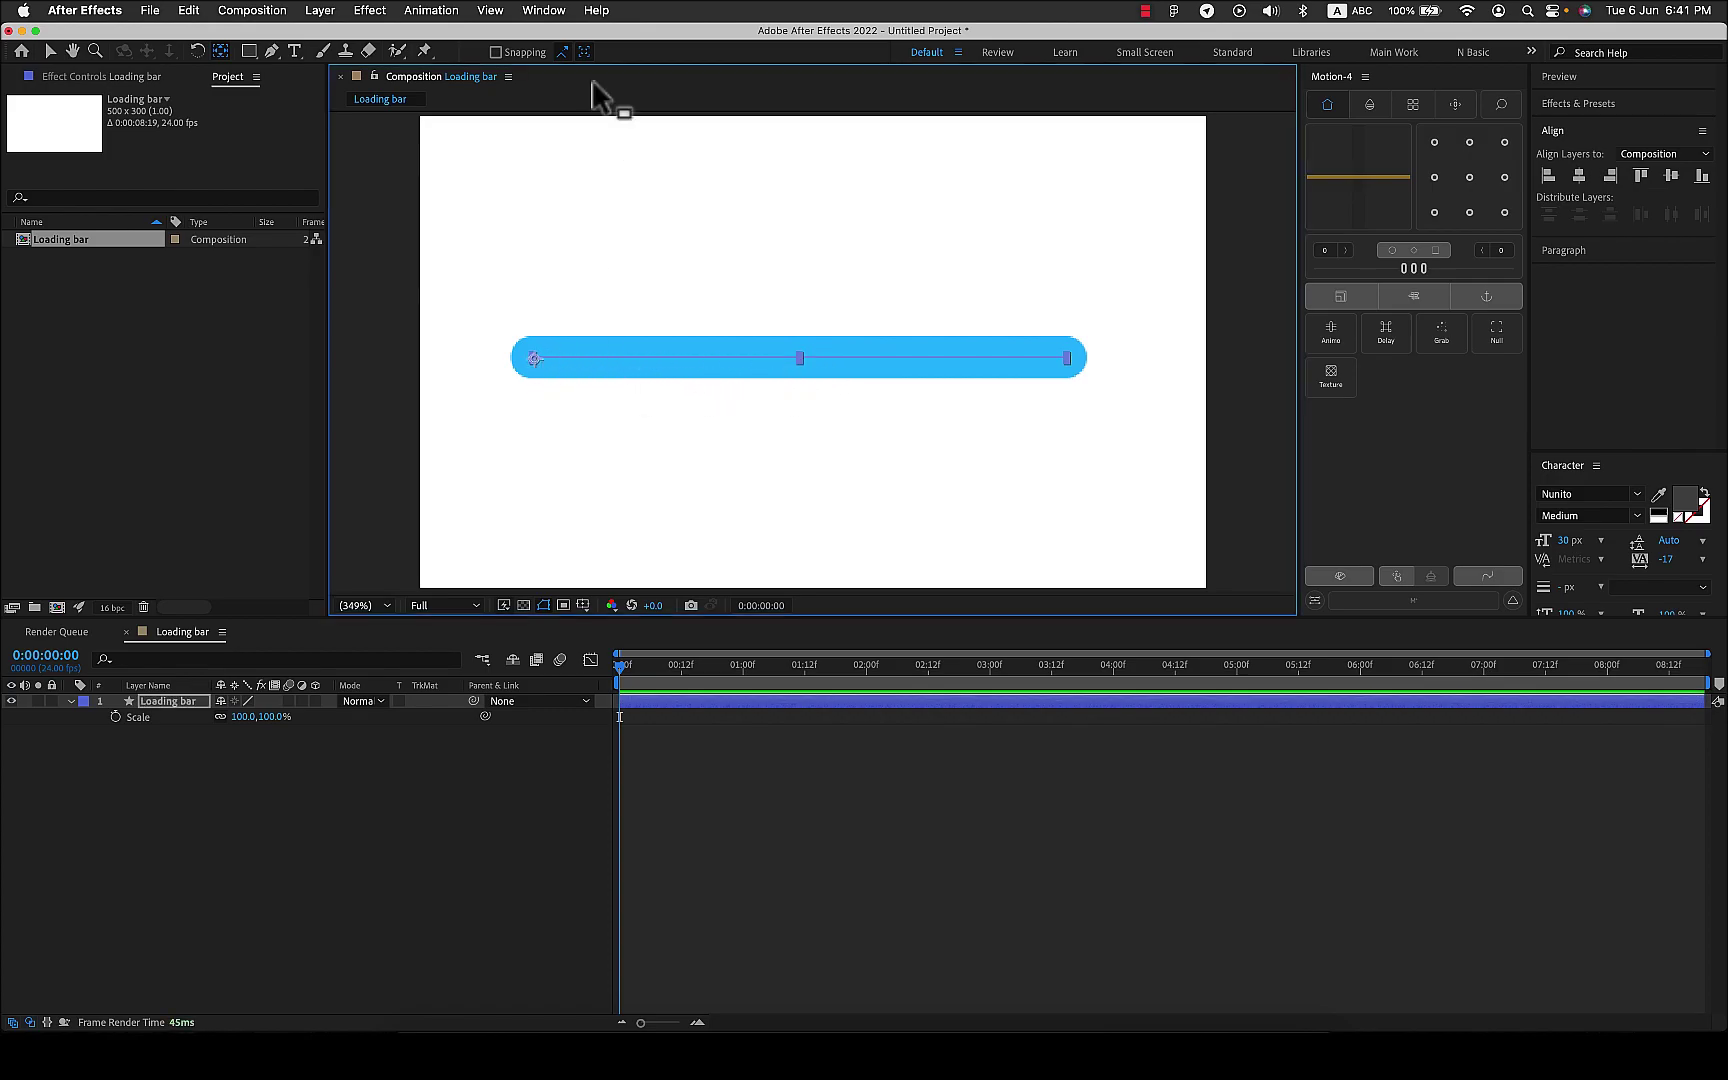
left_click(502, 57)
left_click_drag(550, 360, 532, 360)
- Test scaling the bar from its left end, restore 100%, and re-expand the layer properties
left_click(170, 702)
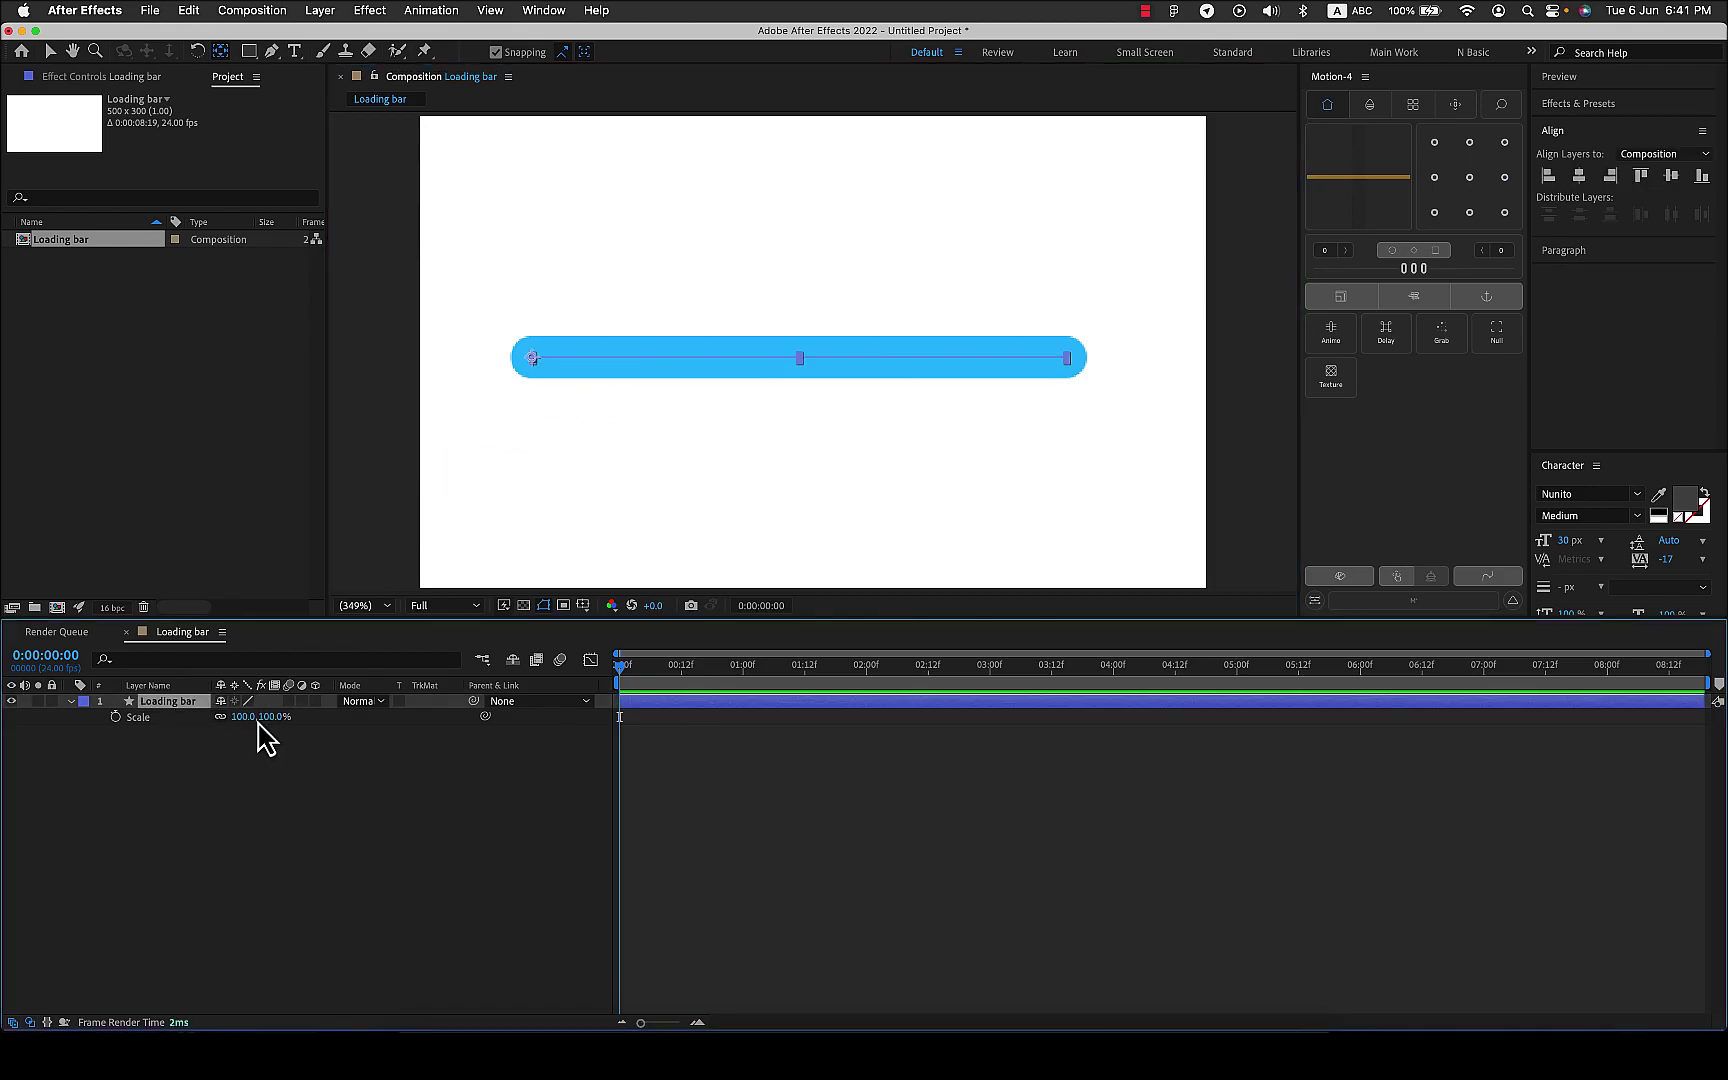
left_click_drag(242, 718, 195, 722)
key("super+z")
left_click(71, 702)
left_click(72, 701)
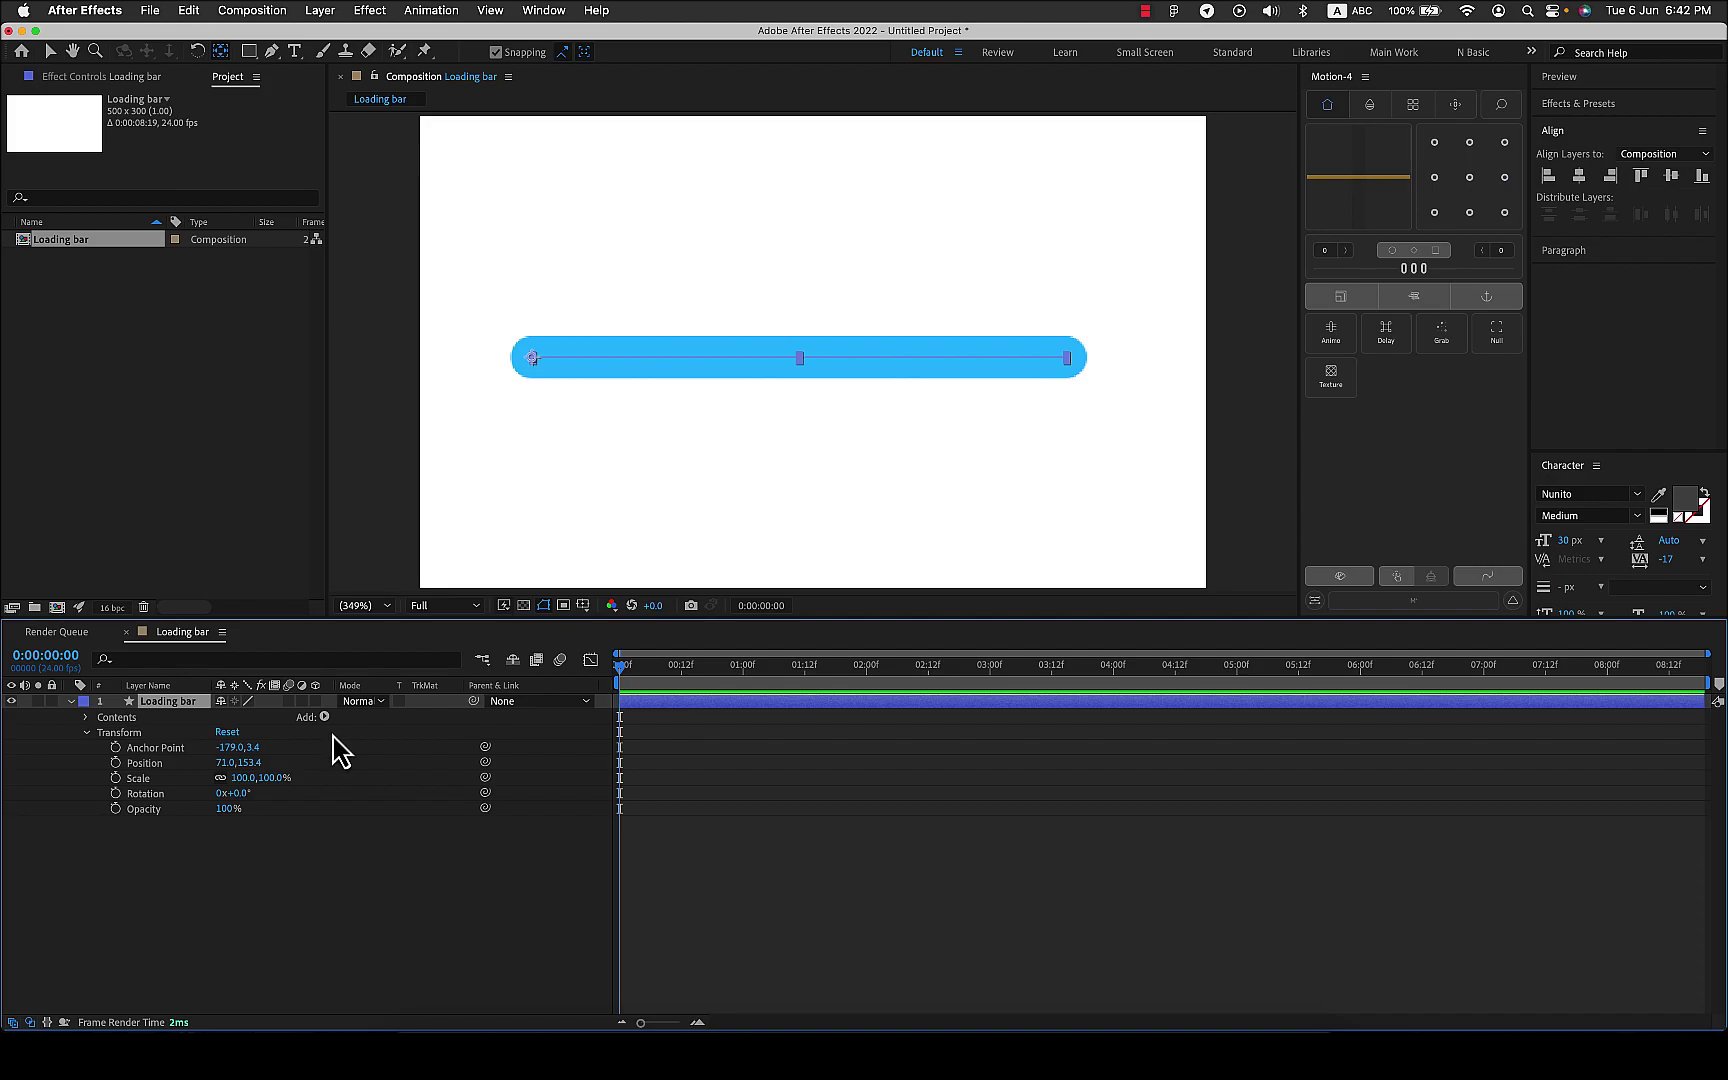
- Add Trim Paths to the layer's Contents and lower its End to 0%
left_click(106, 719)
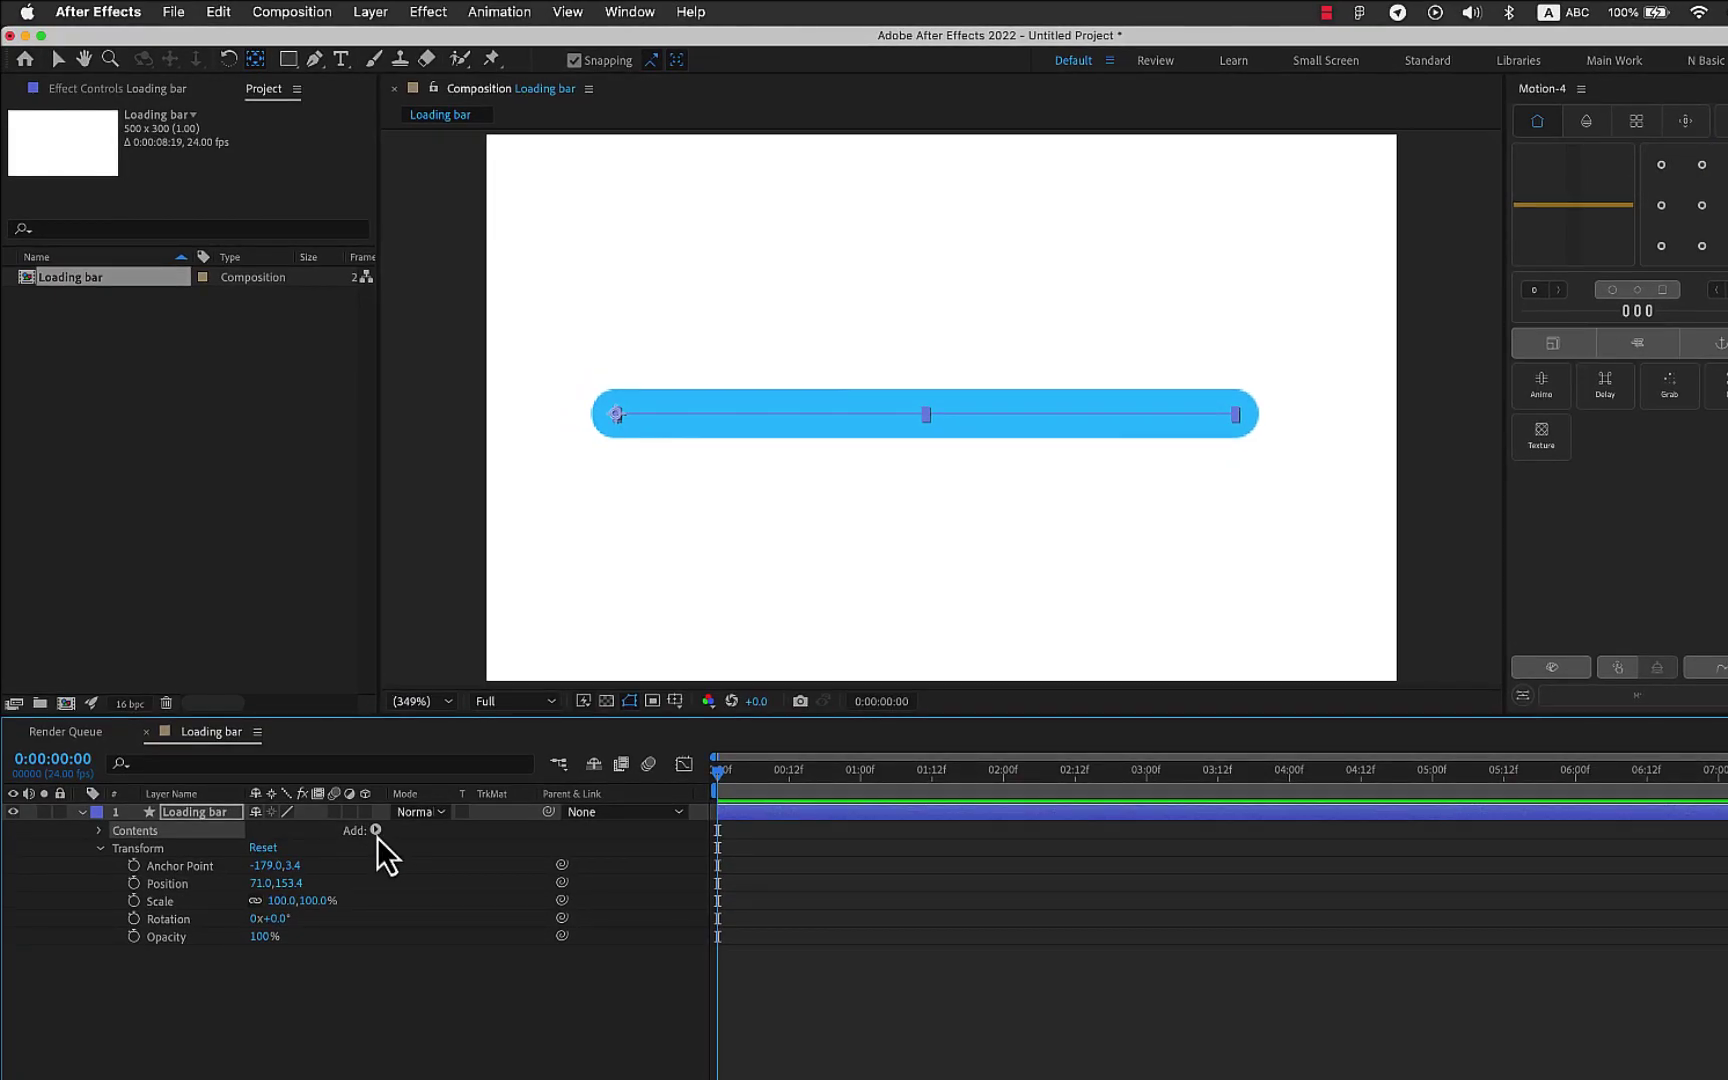
left_click(376, 831)
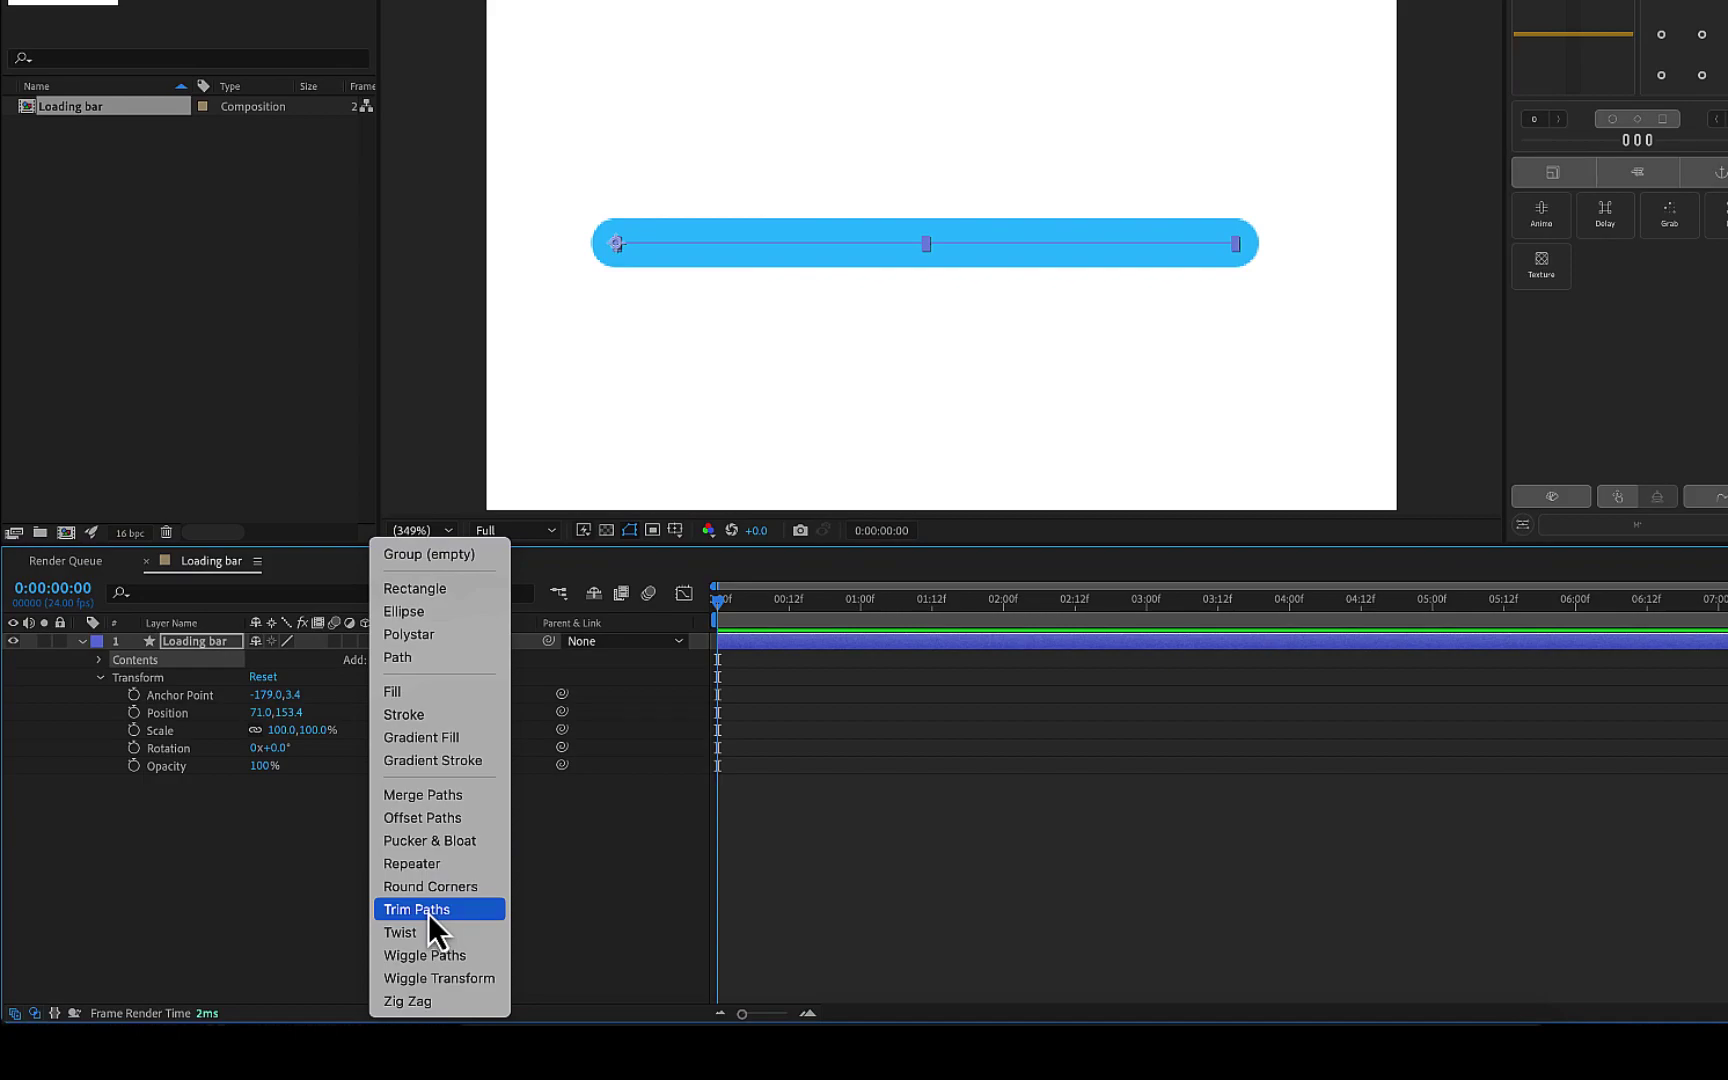
left_click(428, 910)
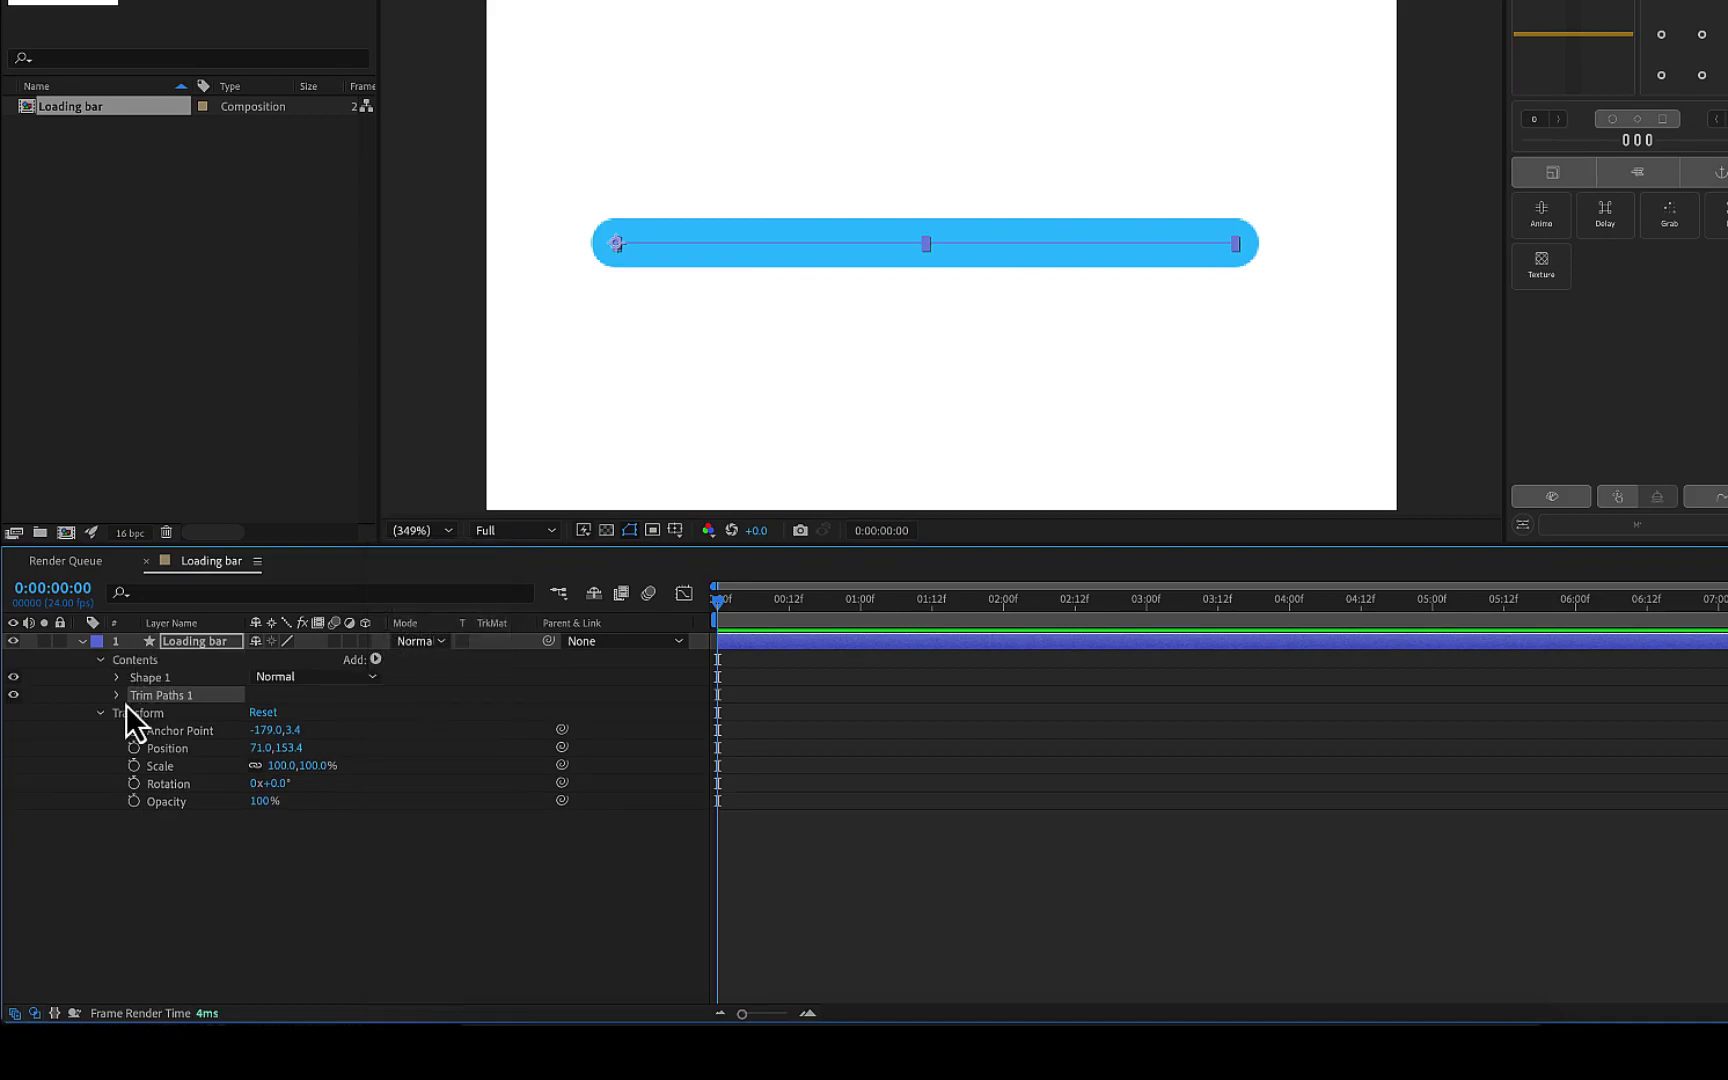
left_click(116, 696)
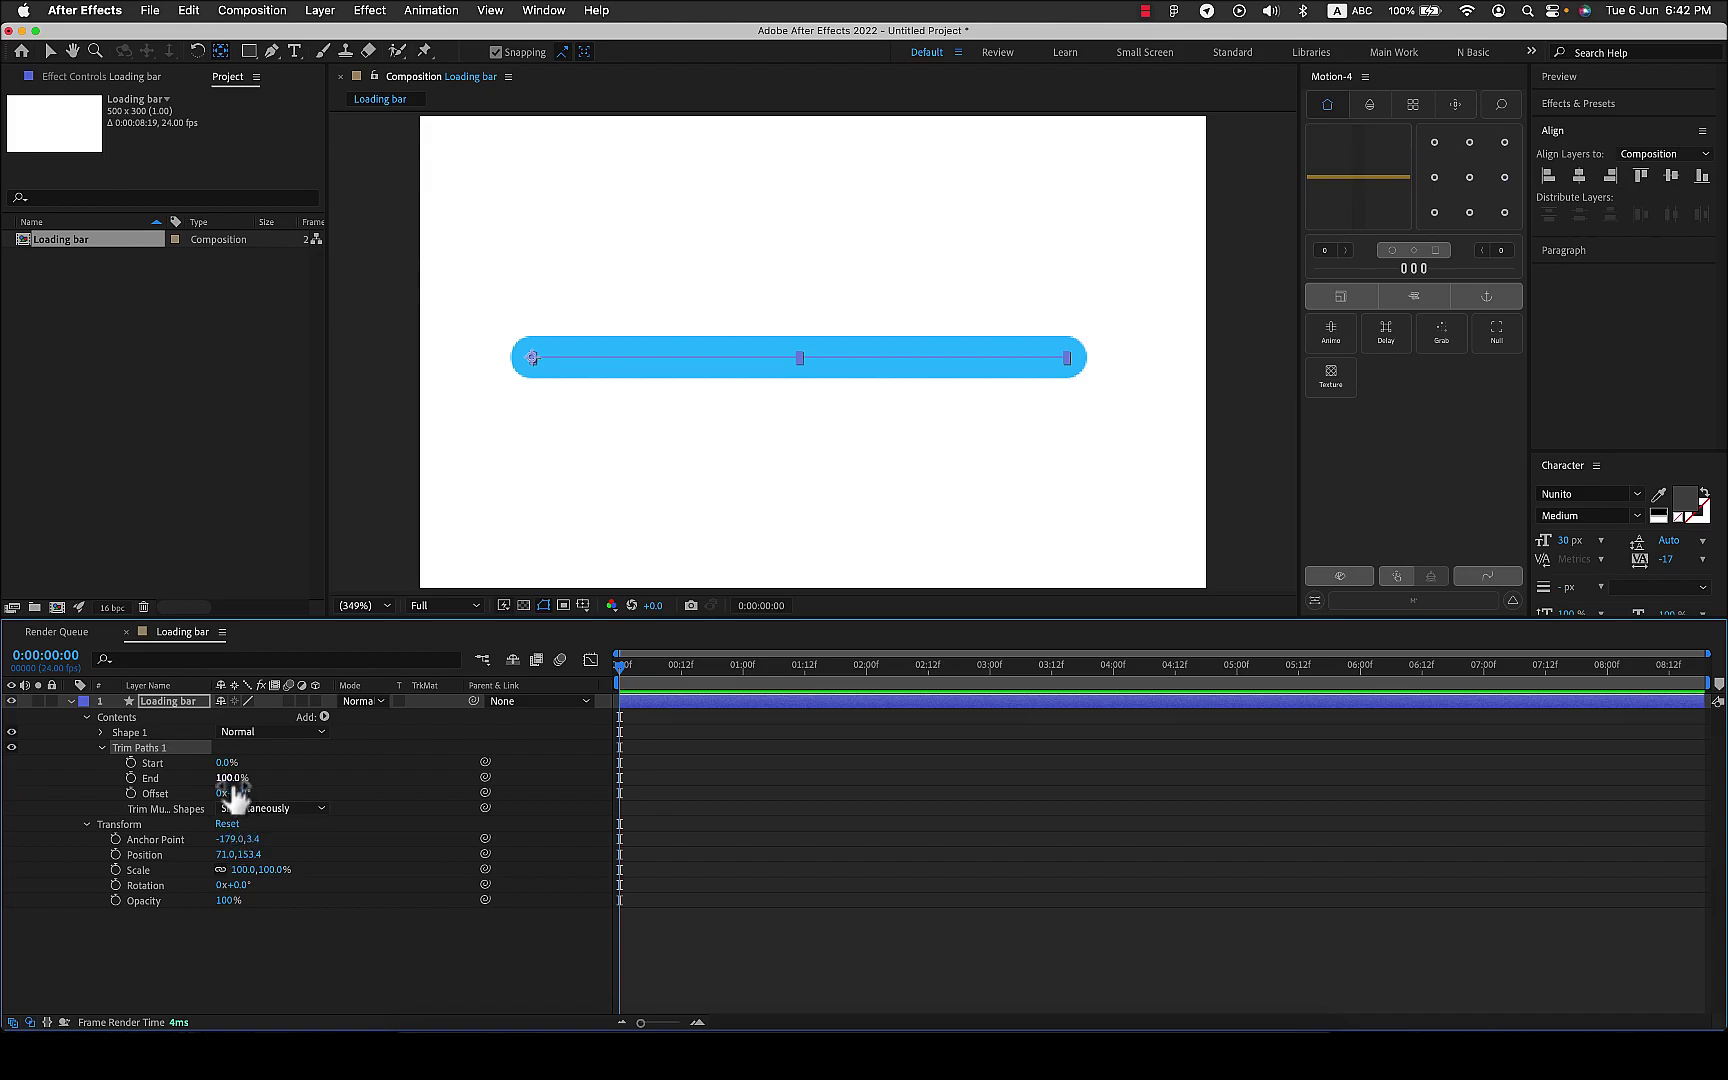
left_click_drag(231, 779, 171, 796)
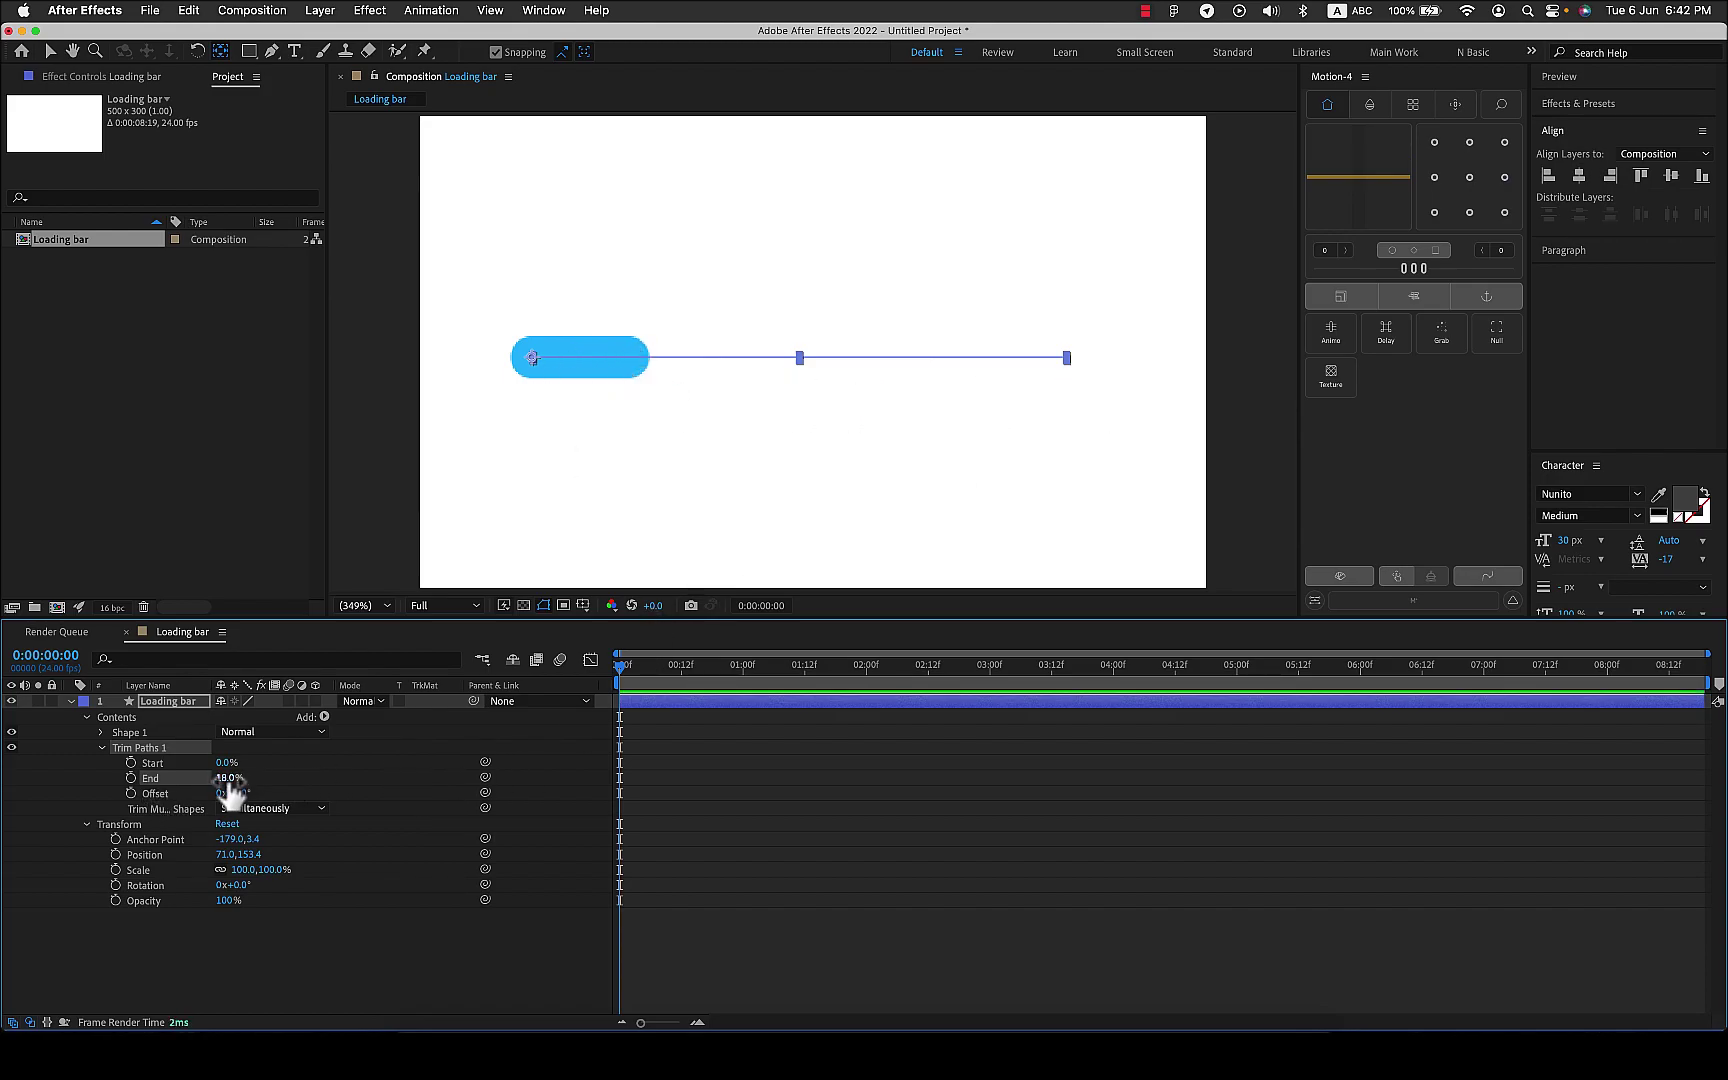
left_click_drag(236, 778, 208, 780)
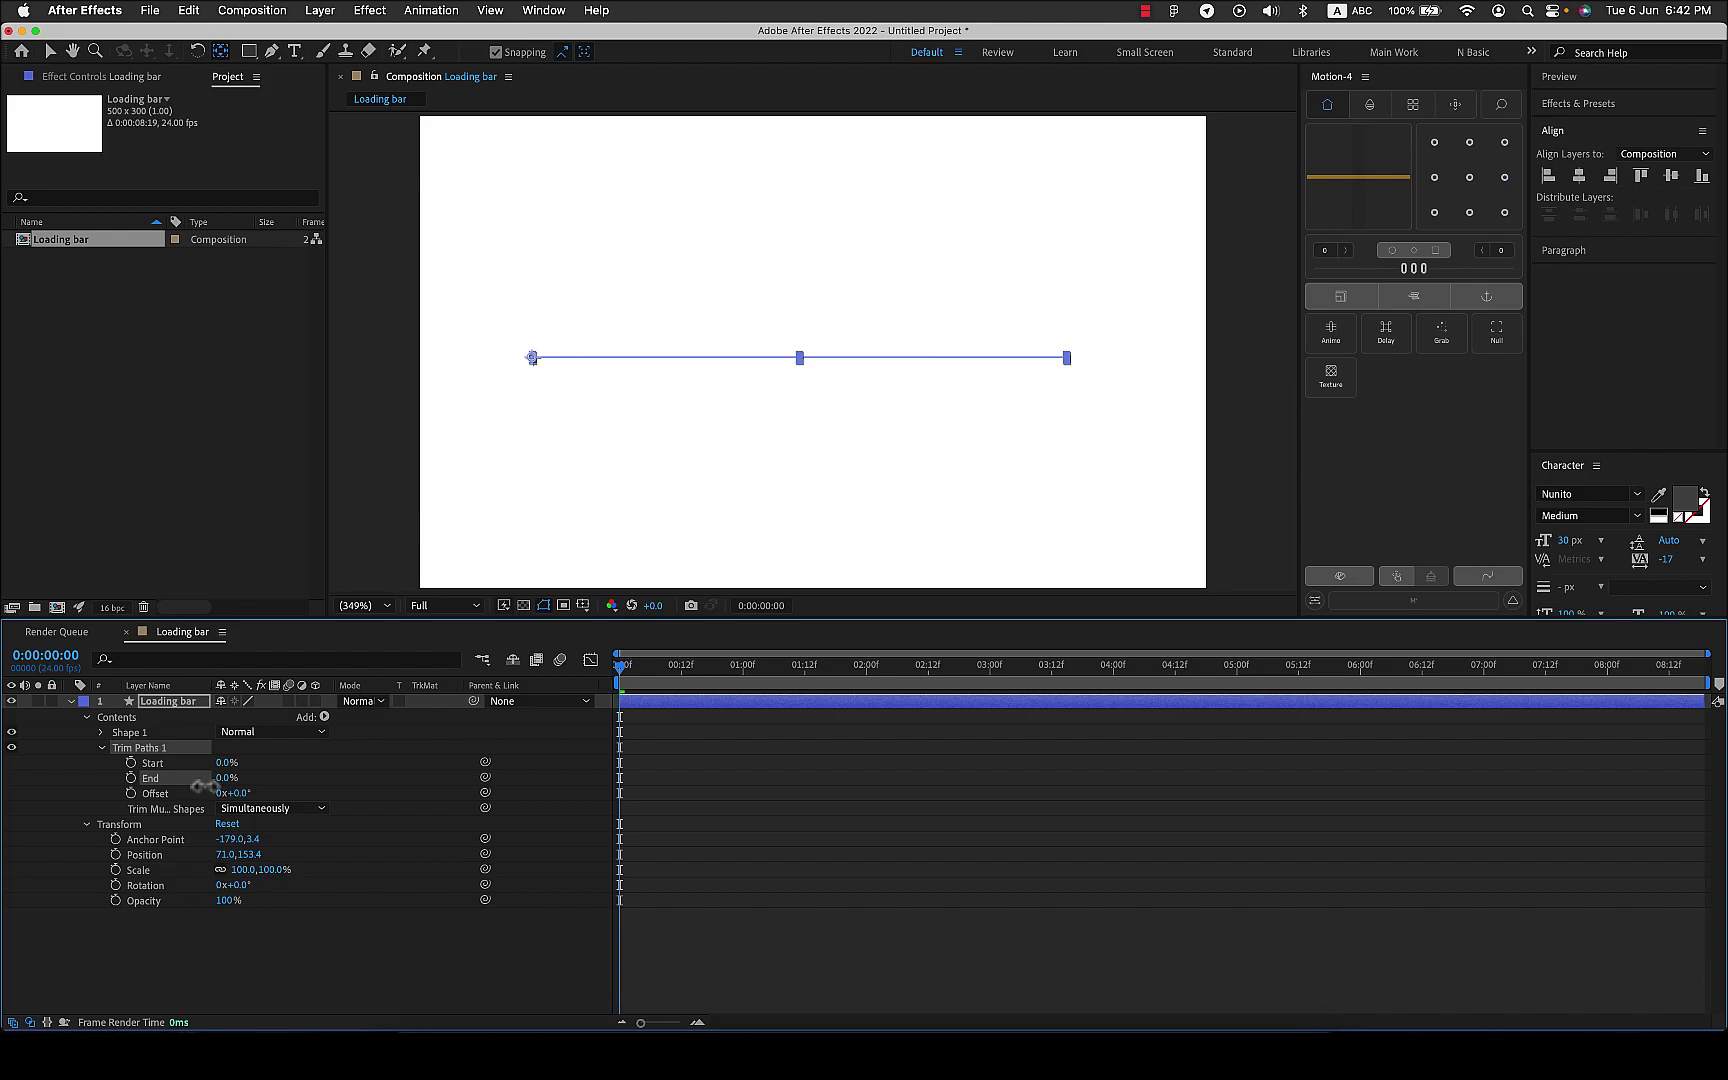
- Keyframe Trim Paths End at 0% at 0:00 and raise it to 100% at two seconds
left_click(131, 779)
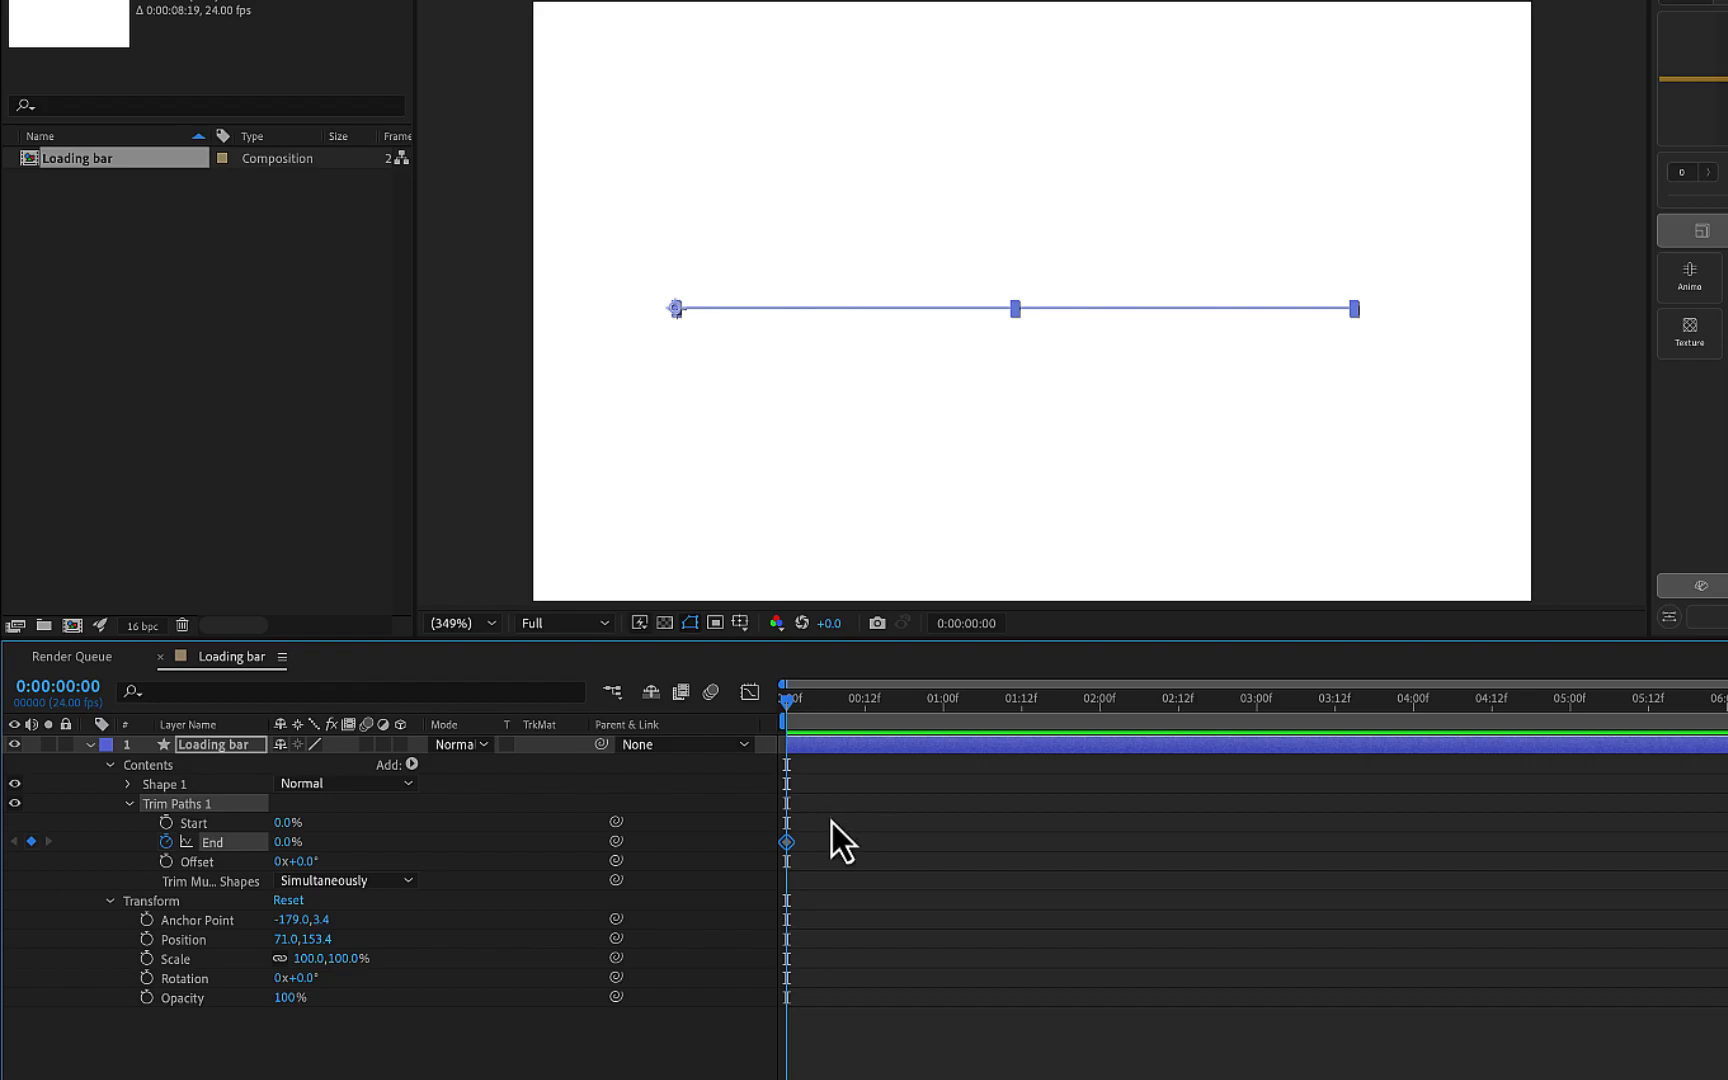
key("equal")
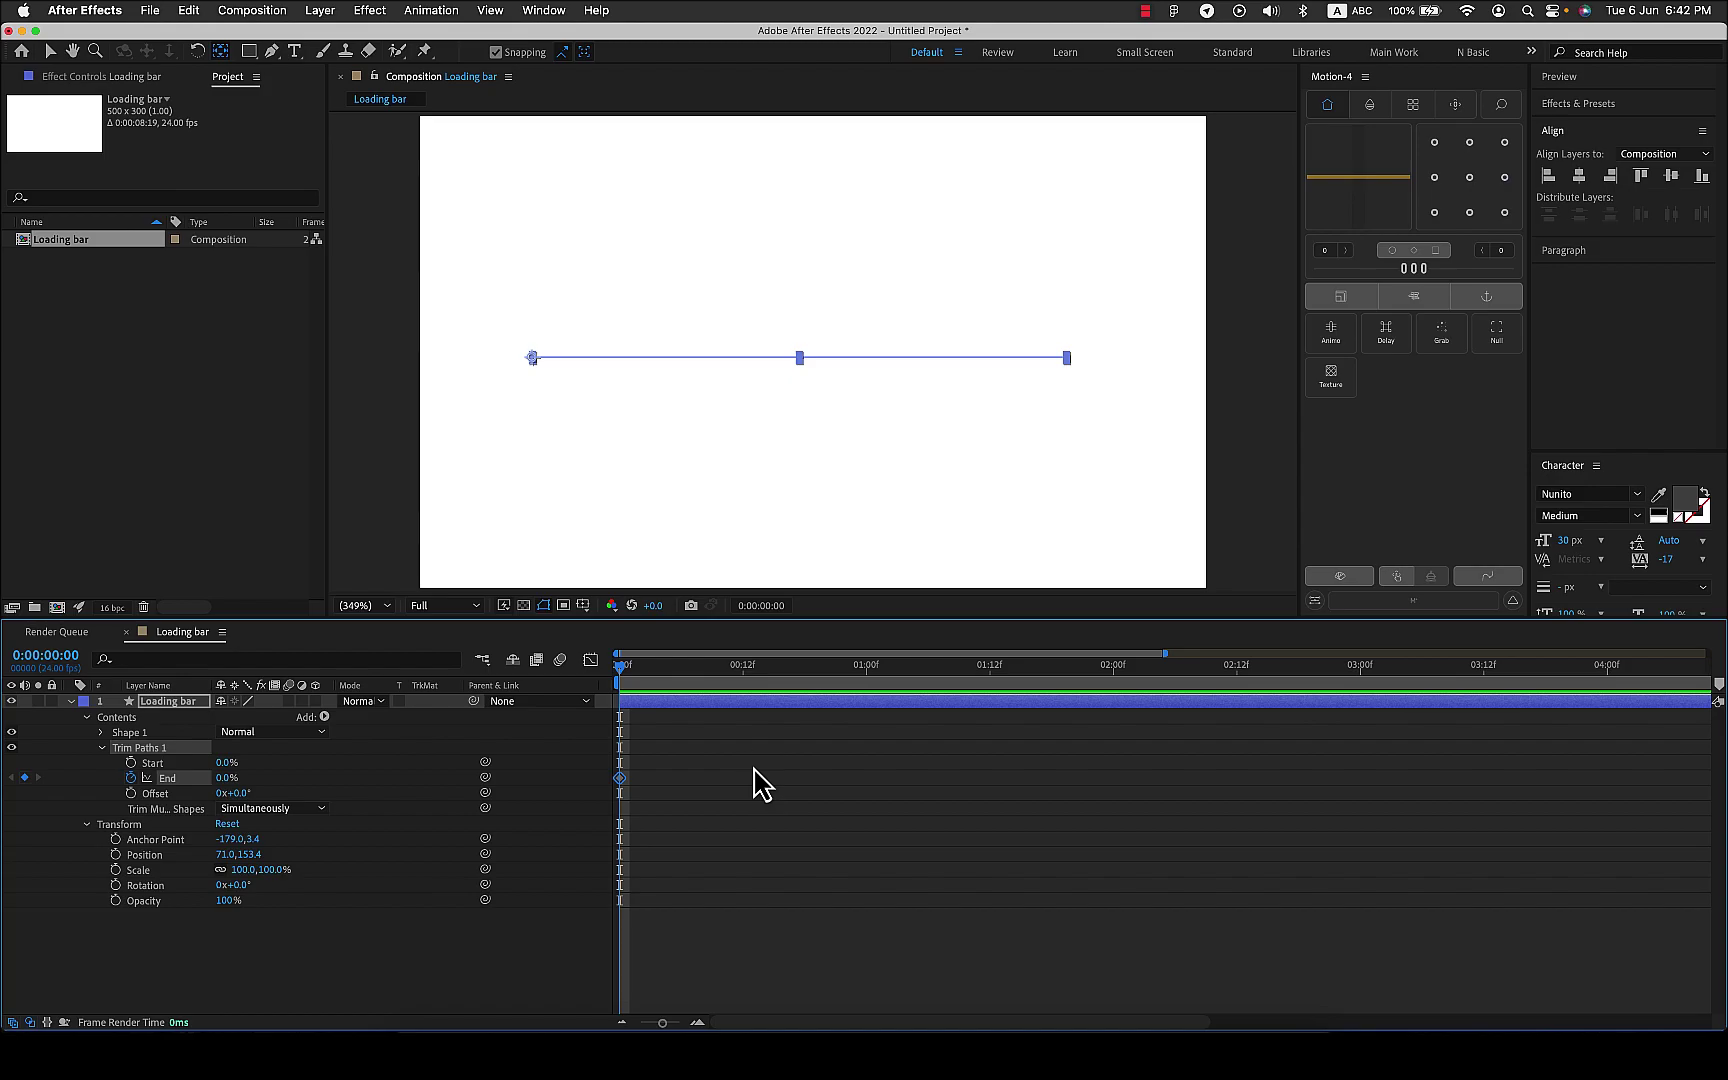
key("space")
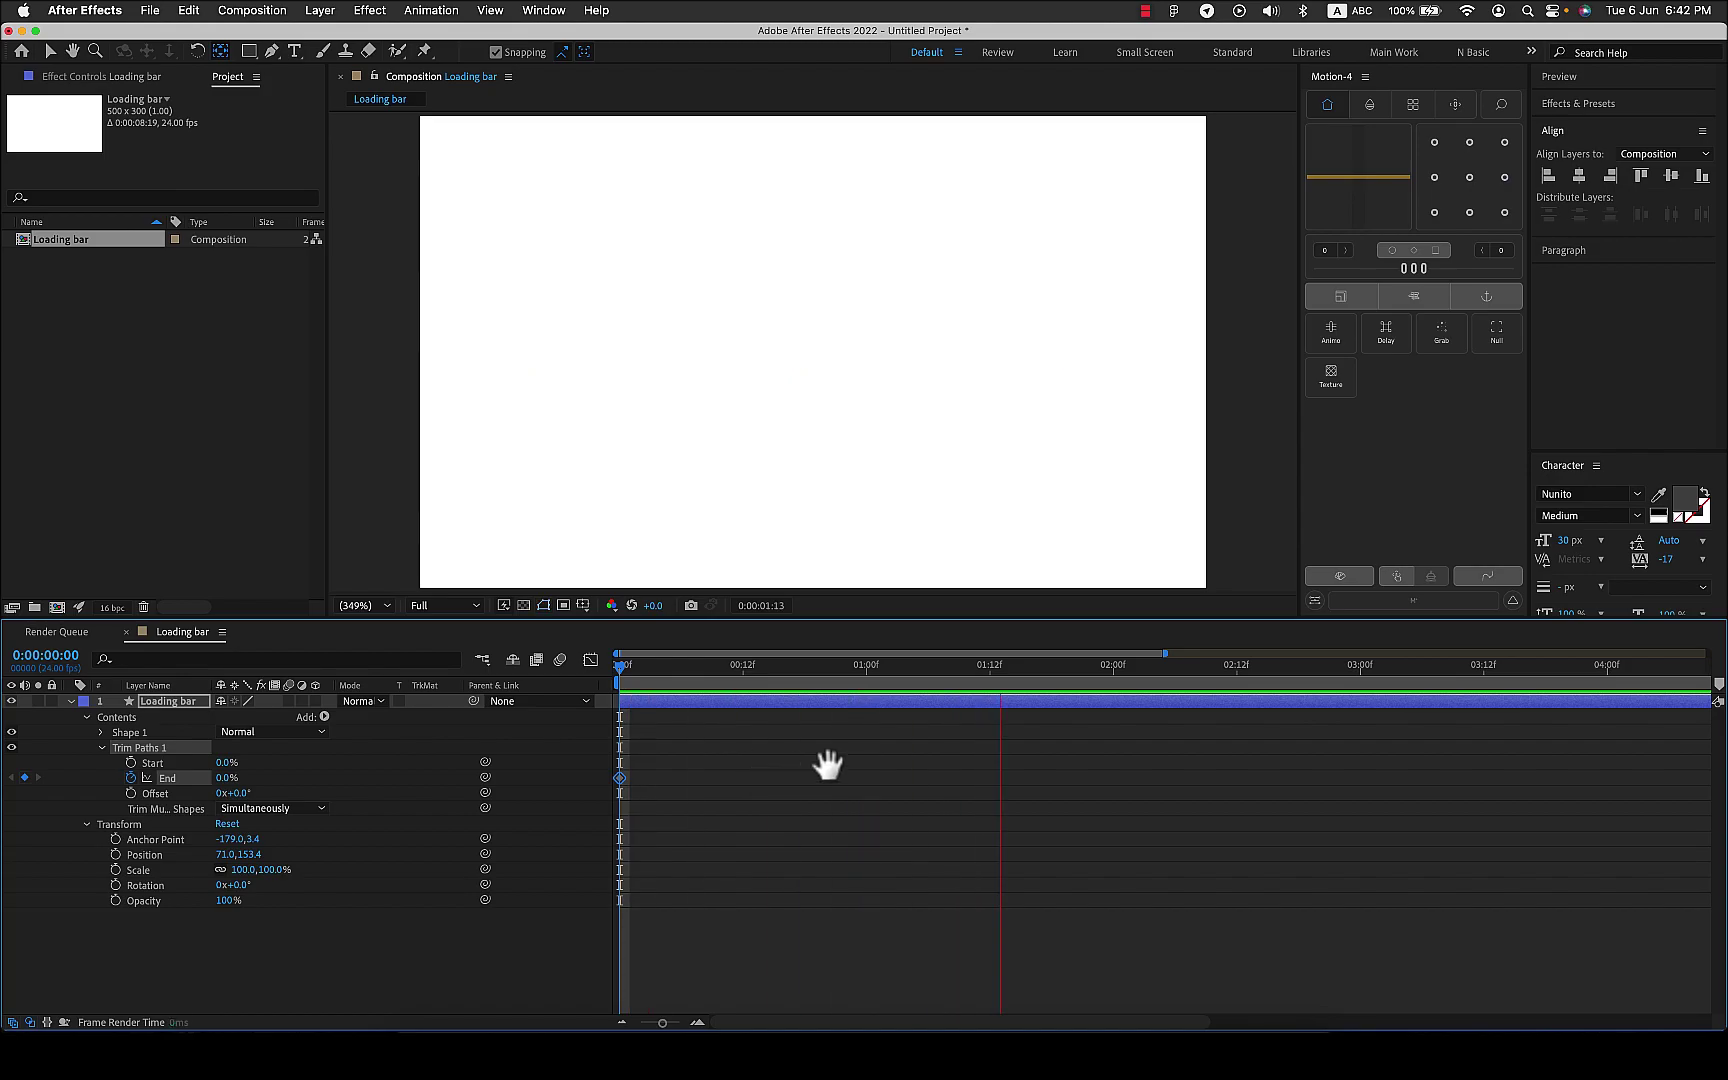
key("space")
left_click_drag(850, 676, 1122, 690)
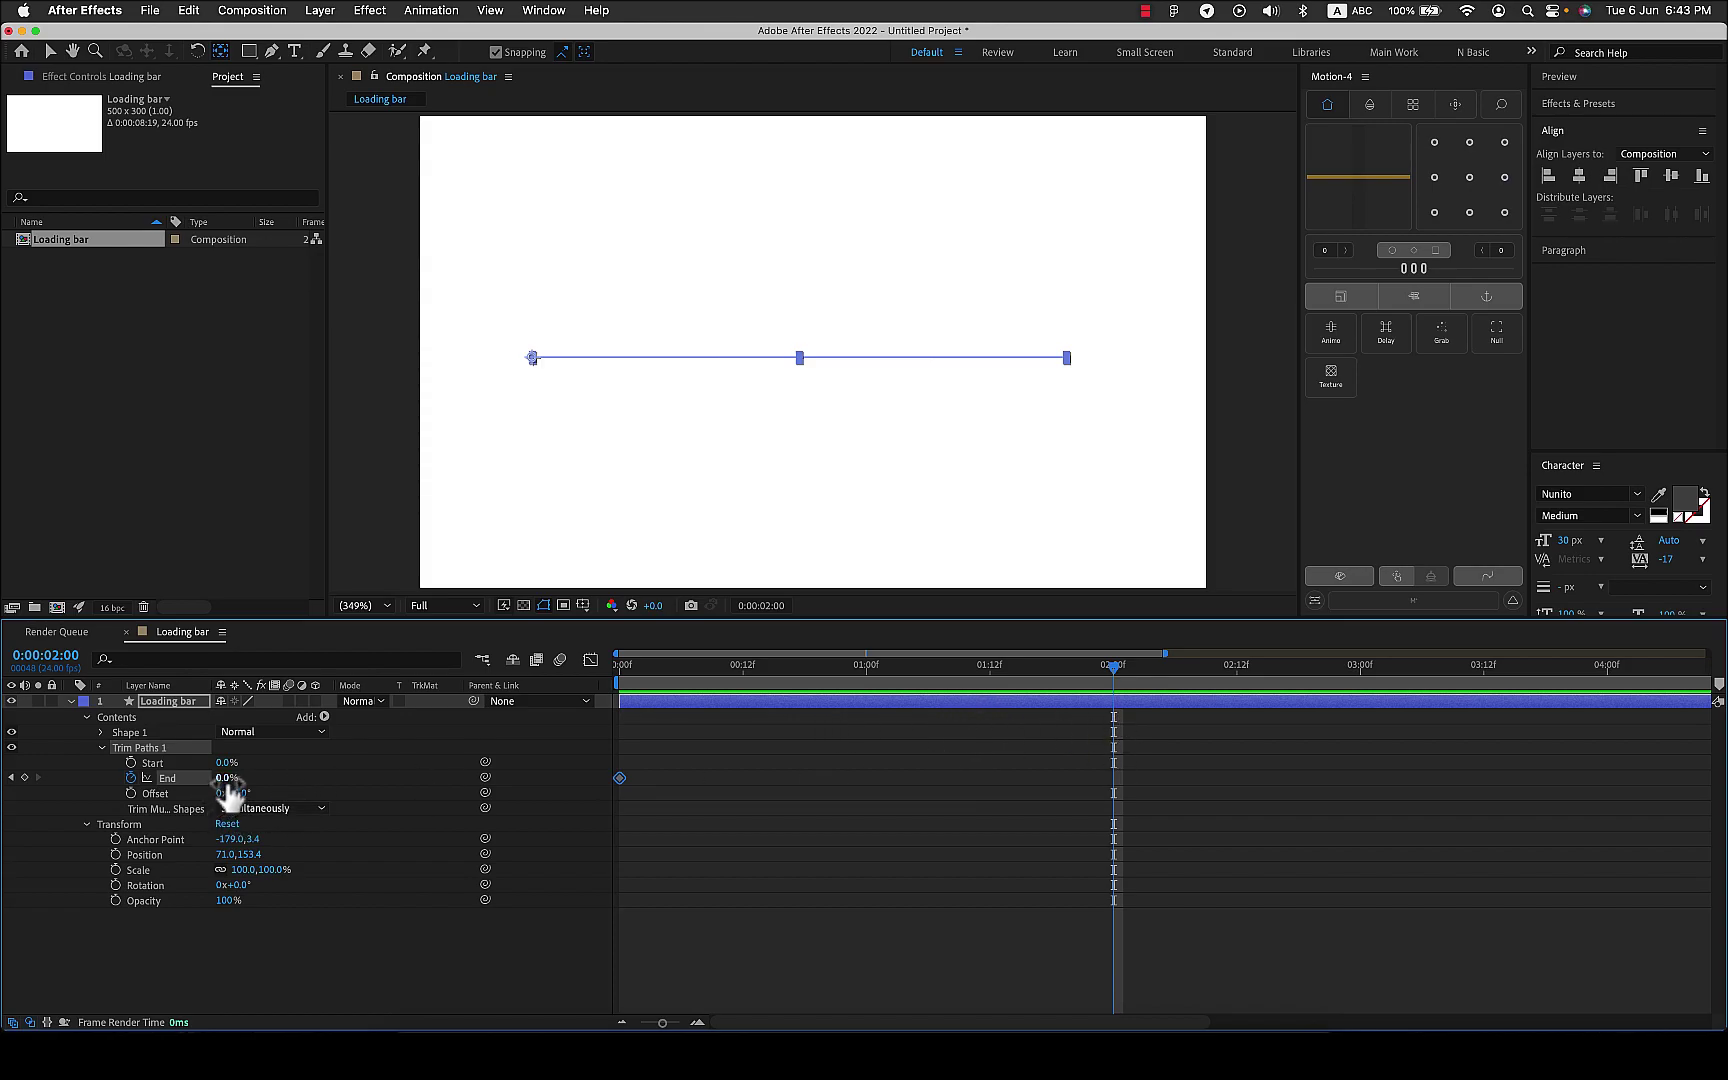
left_click_drag(232, 780, 335, 785)
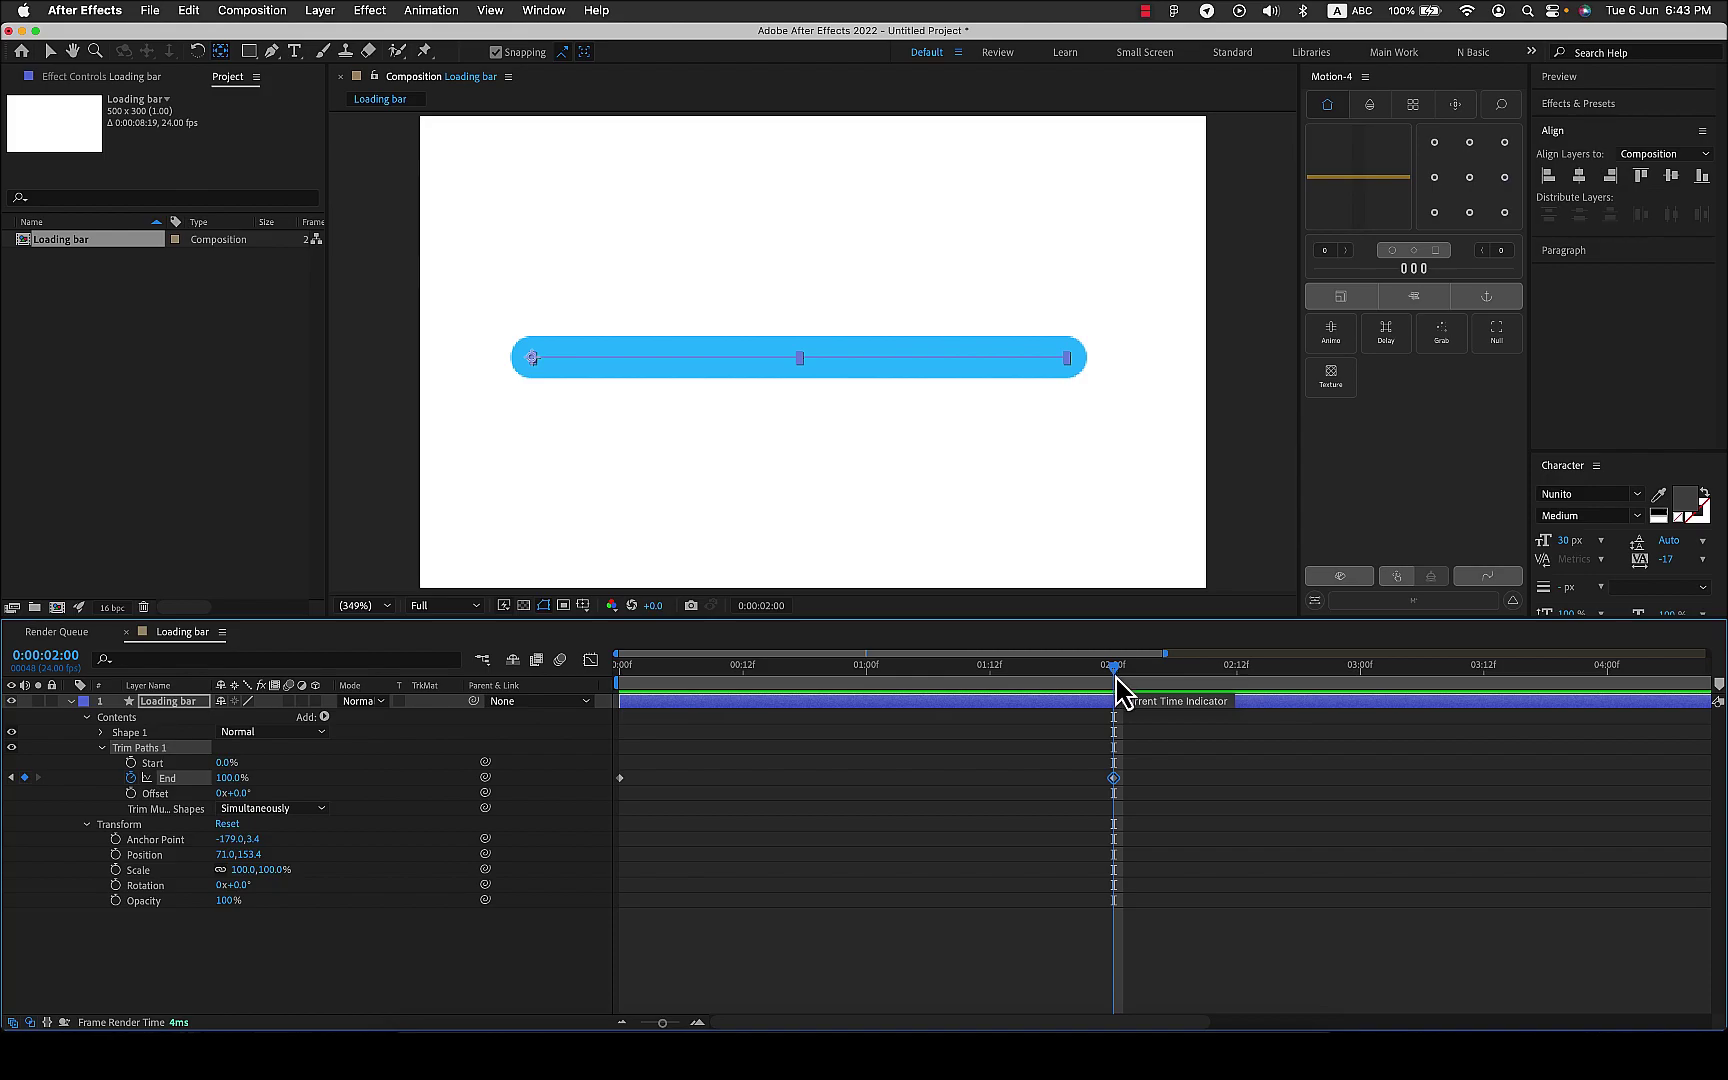
- Preview the bar filling animation from the start and reselect the Loading bar layer
left_click_drag(1113, 672, 501, 694)
key("space")
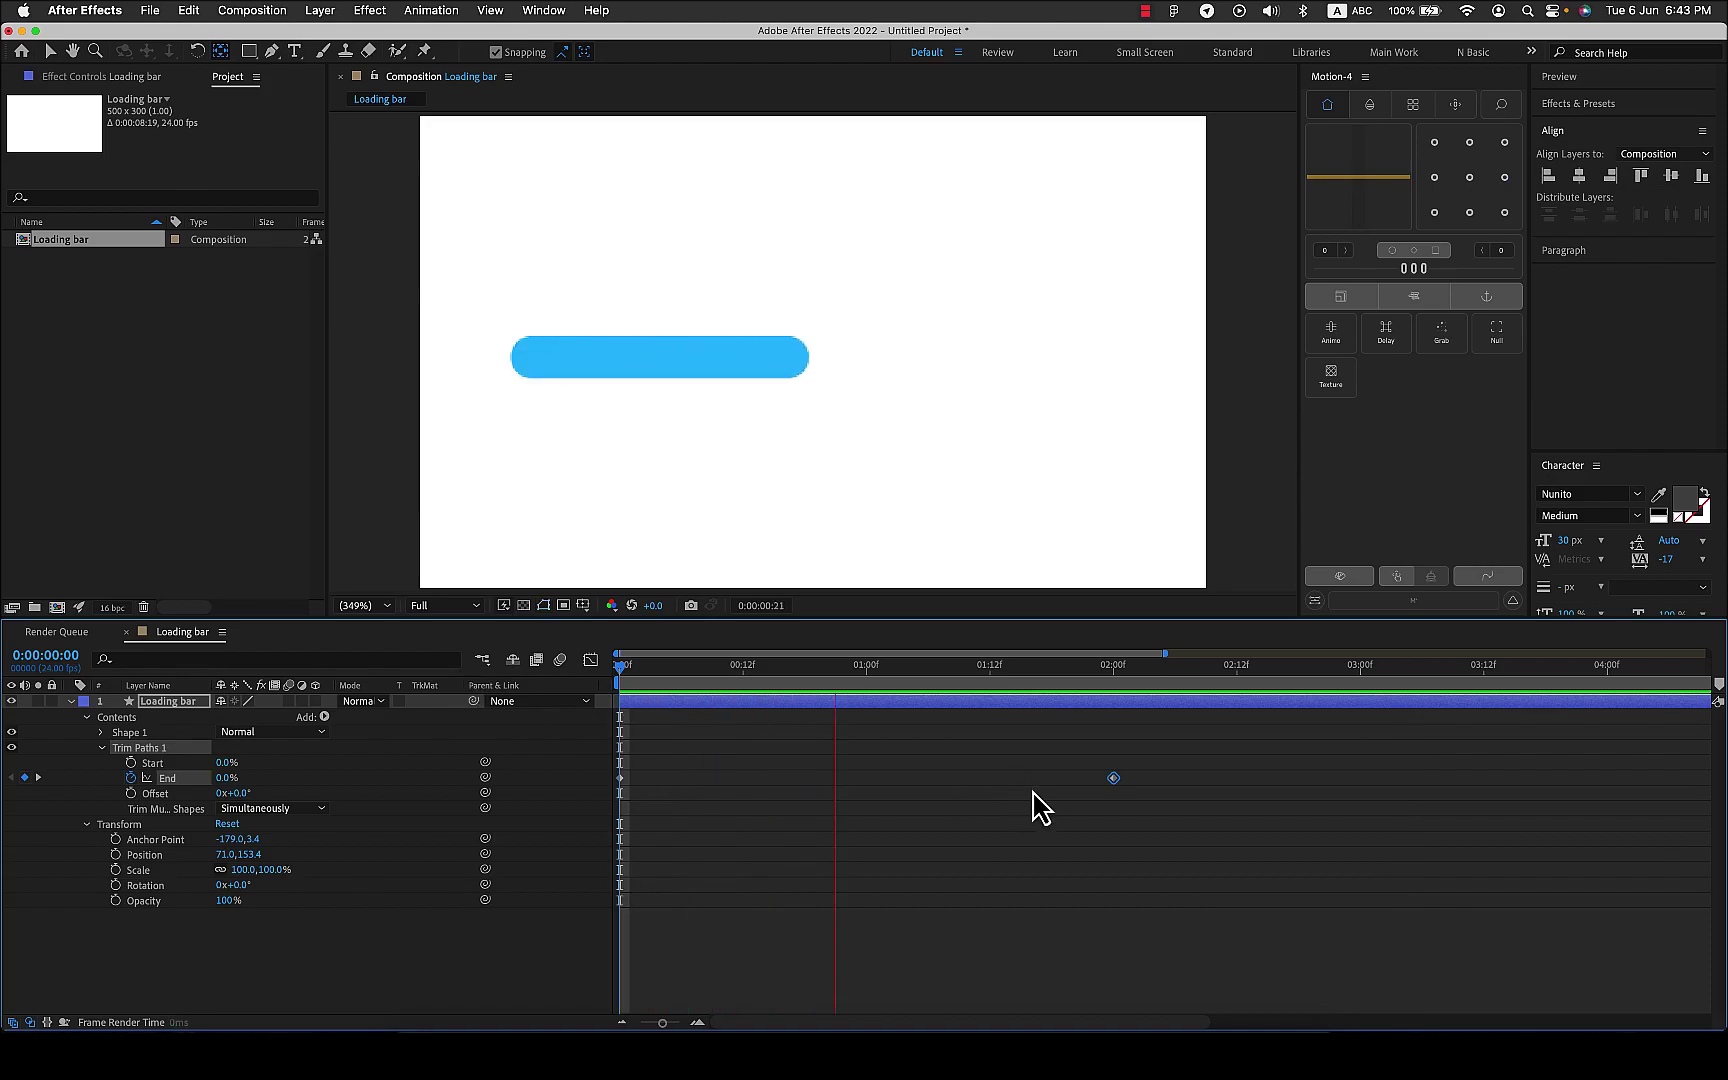
left_click(1114, 671)
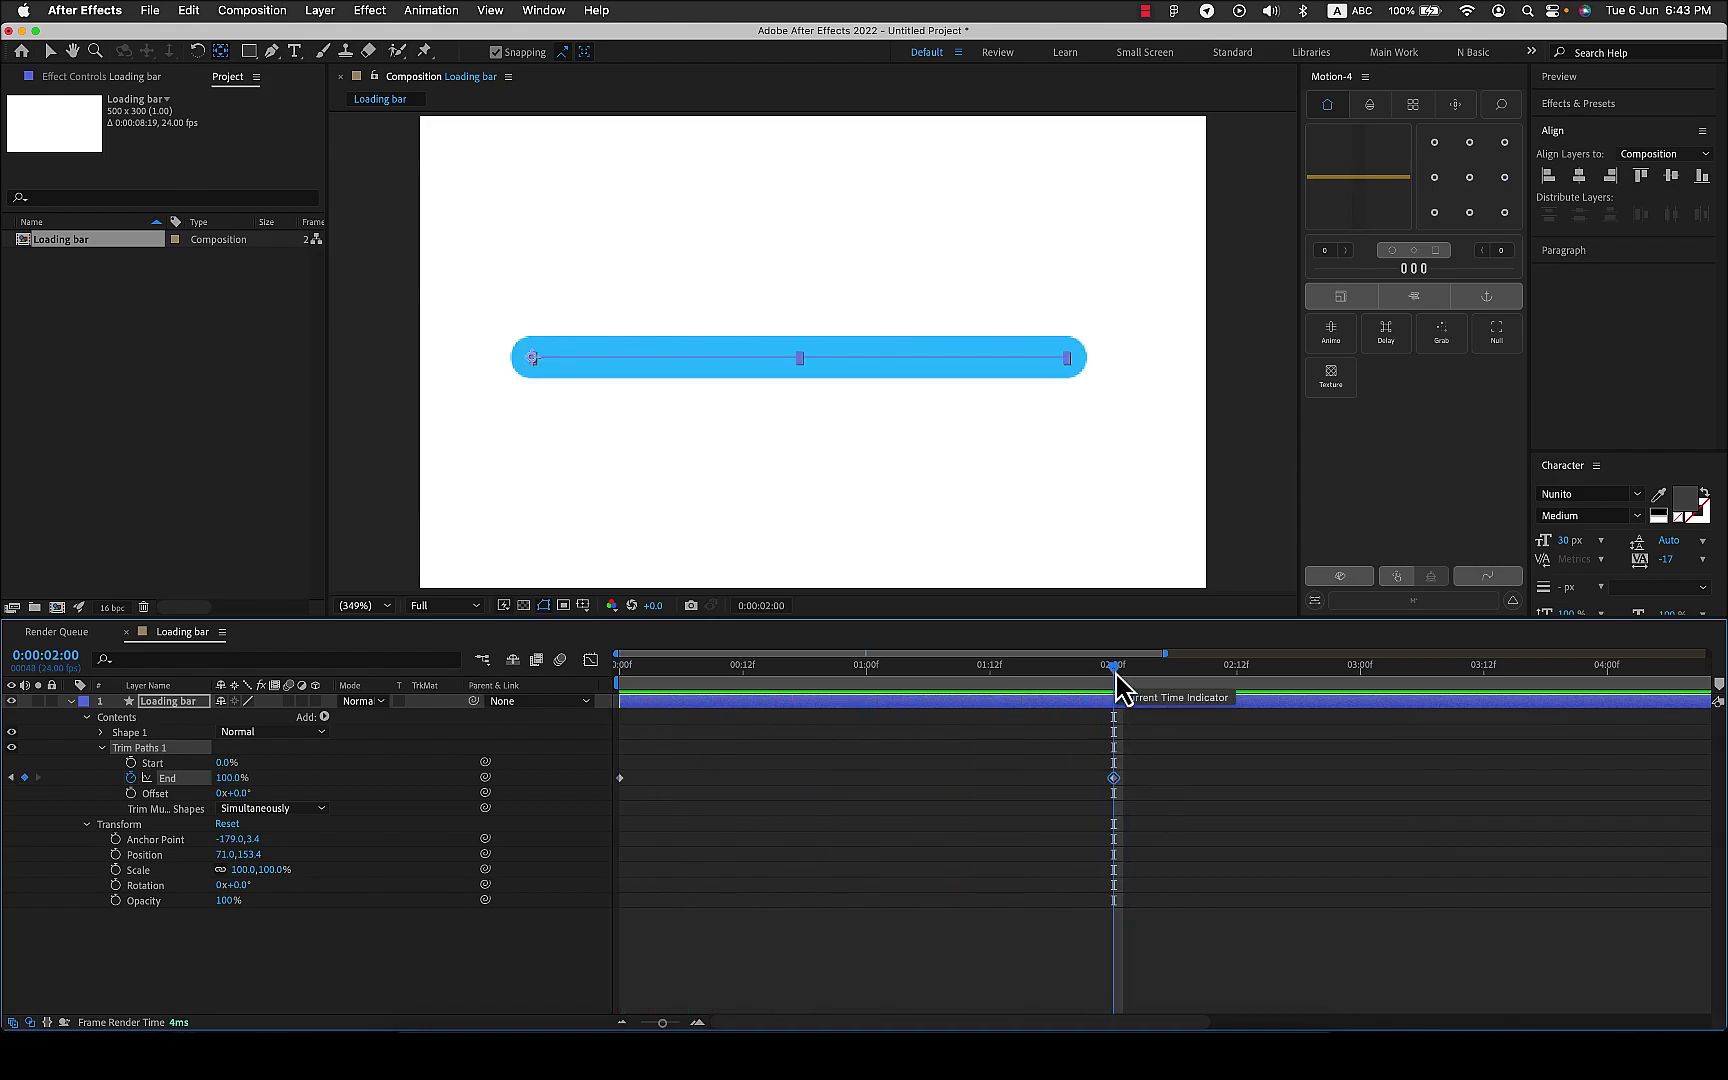
left_click_drag(1116, 672, 535, 693)
key("space")
key("space")
left_click(925, 830)
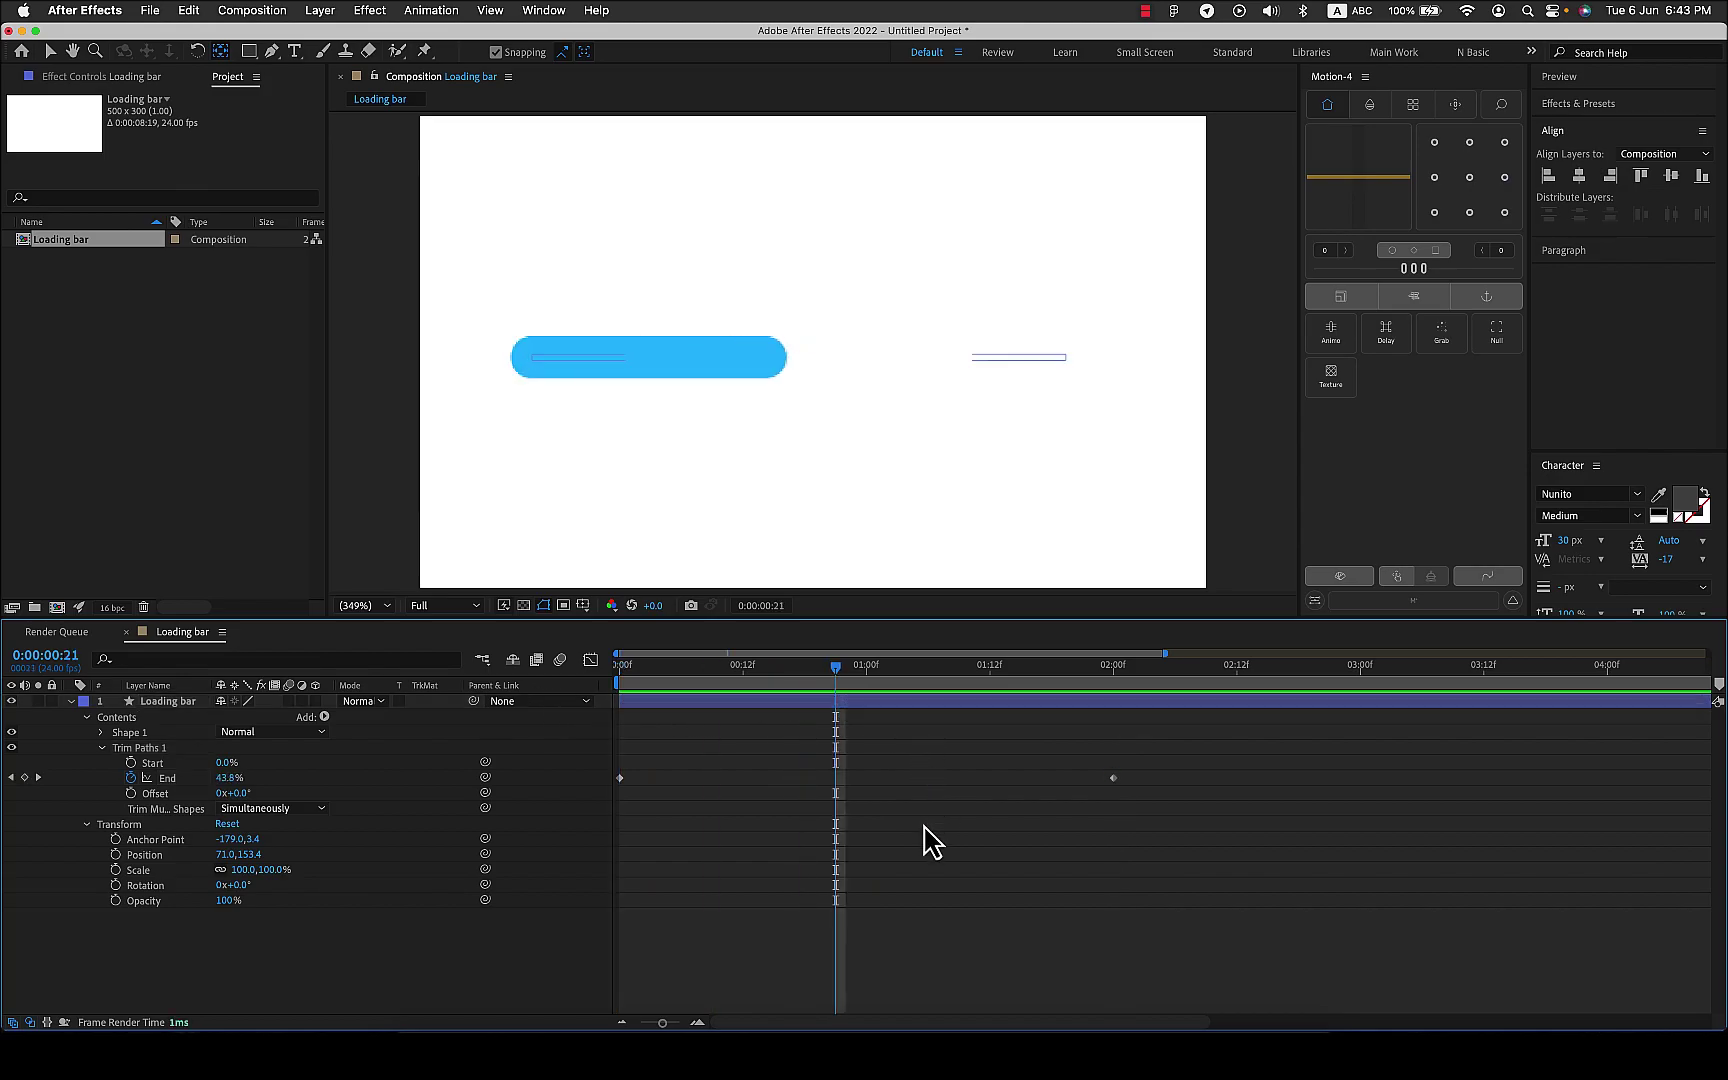
left_click(765, 703)
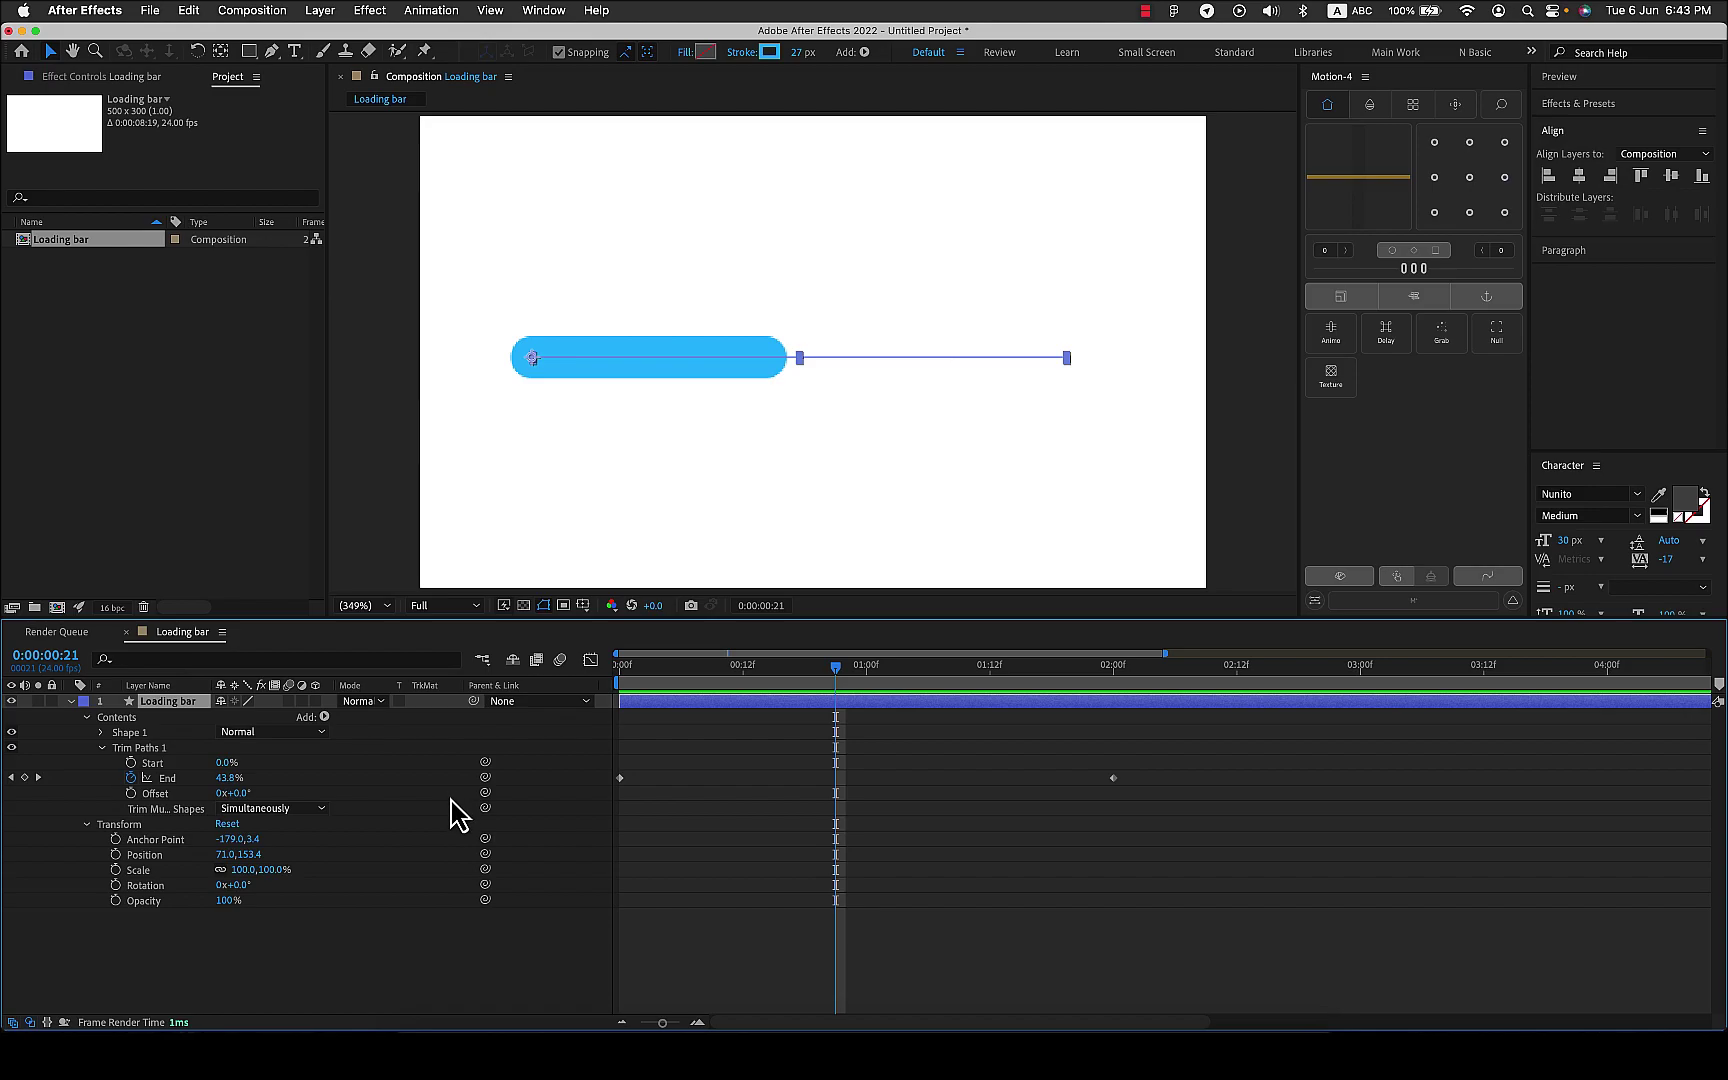
- Duplicate the Loading bar layer and give Loading bar 2 a darker 0083CD blue stroke
key("super+d")
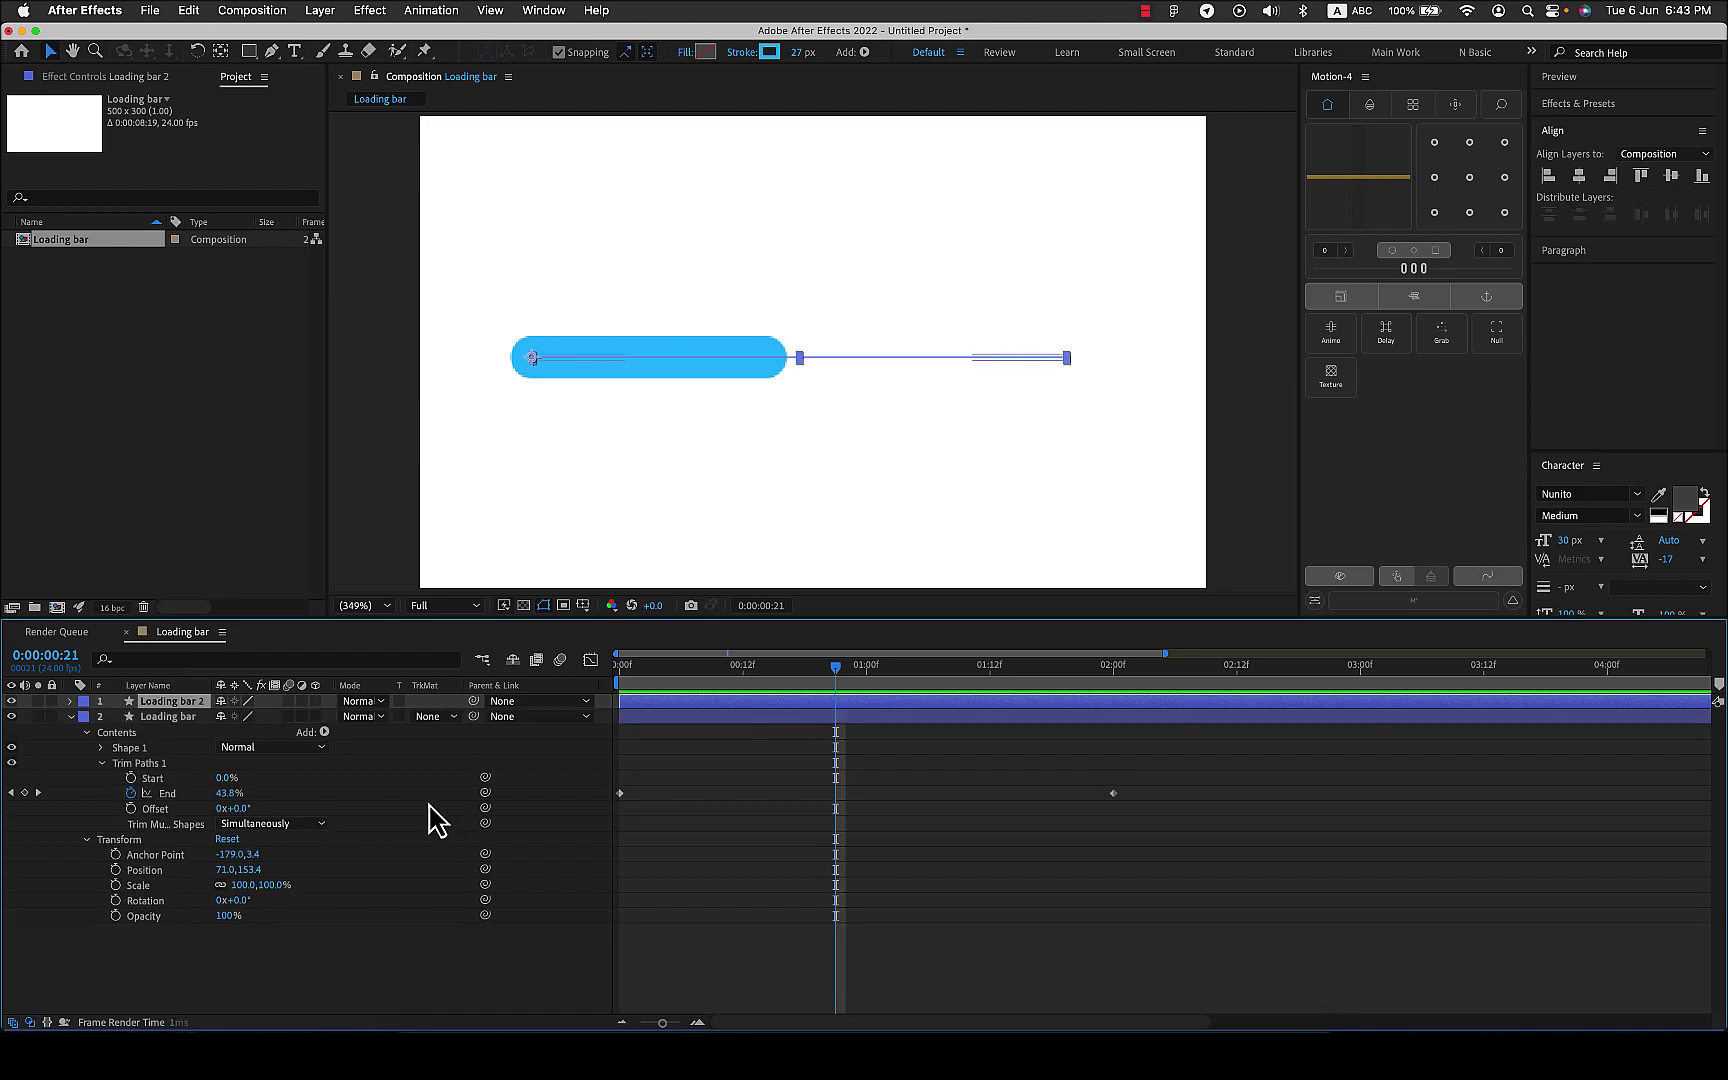
left_click(168, 716)
left_click(180, 703)
left_click(70, 716)
left_click(70, 701)
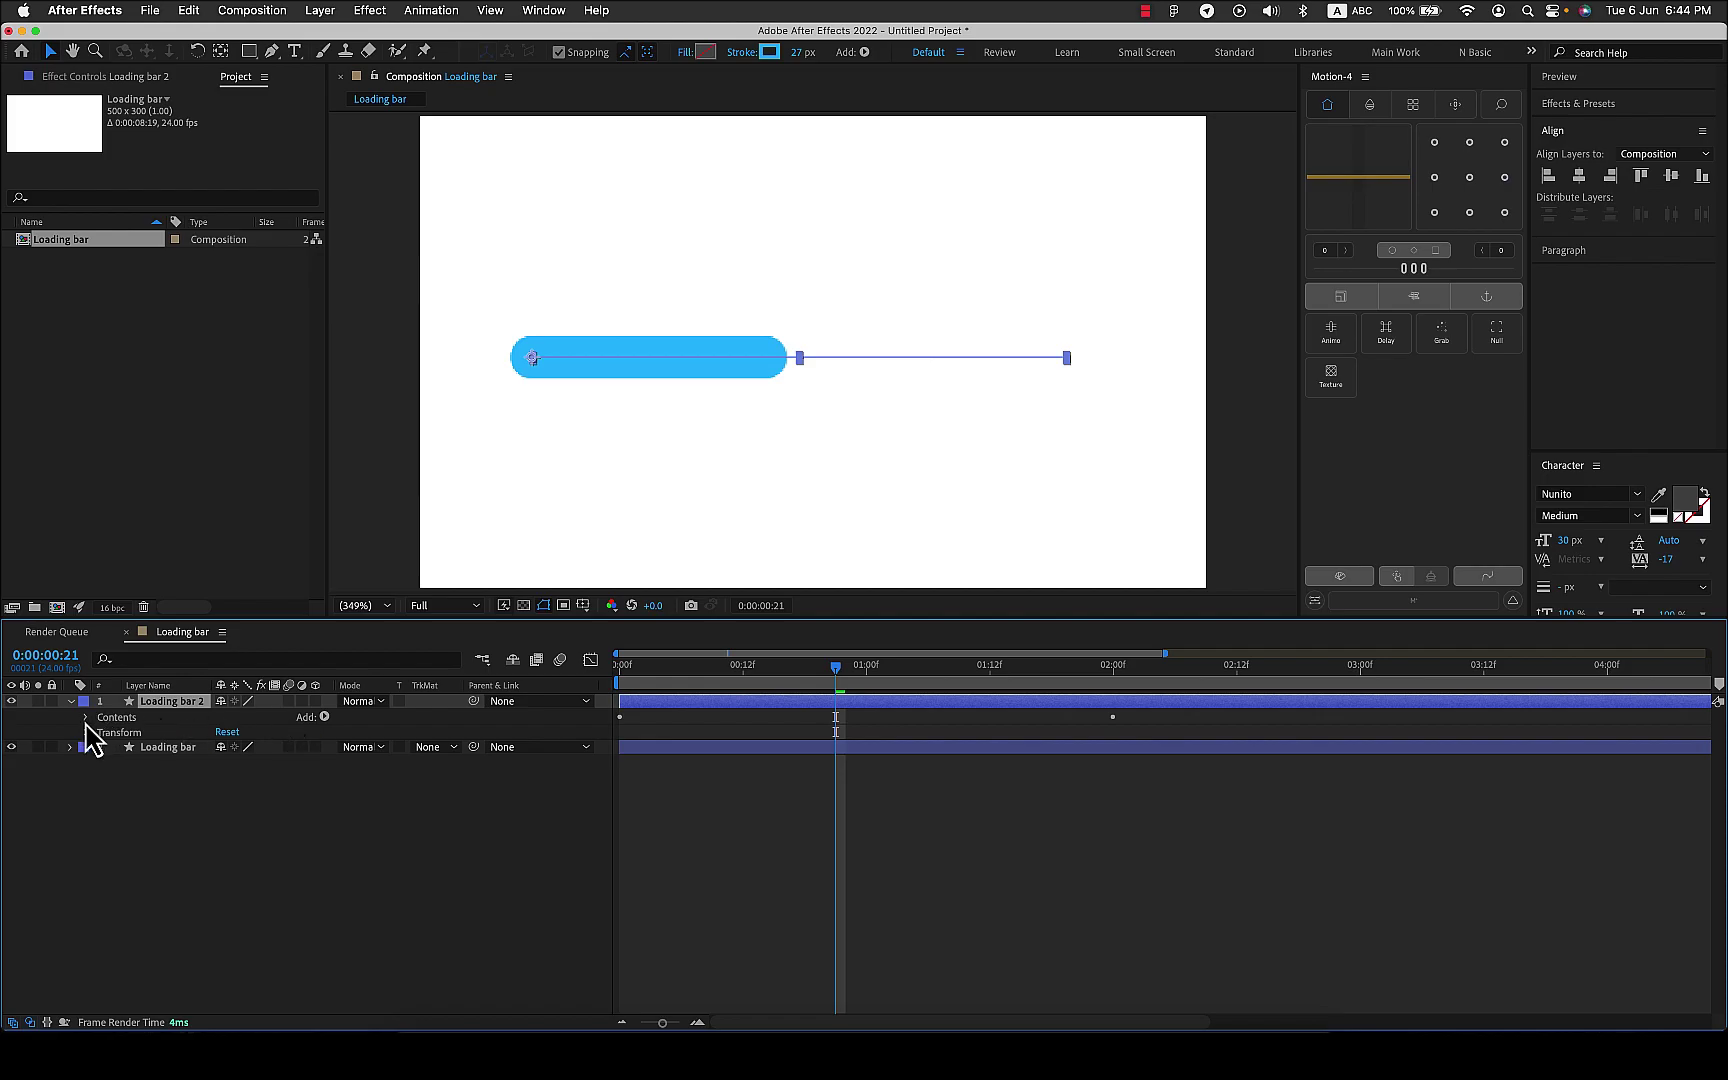
left_click(86, 719)
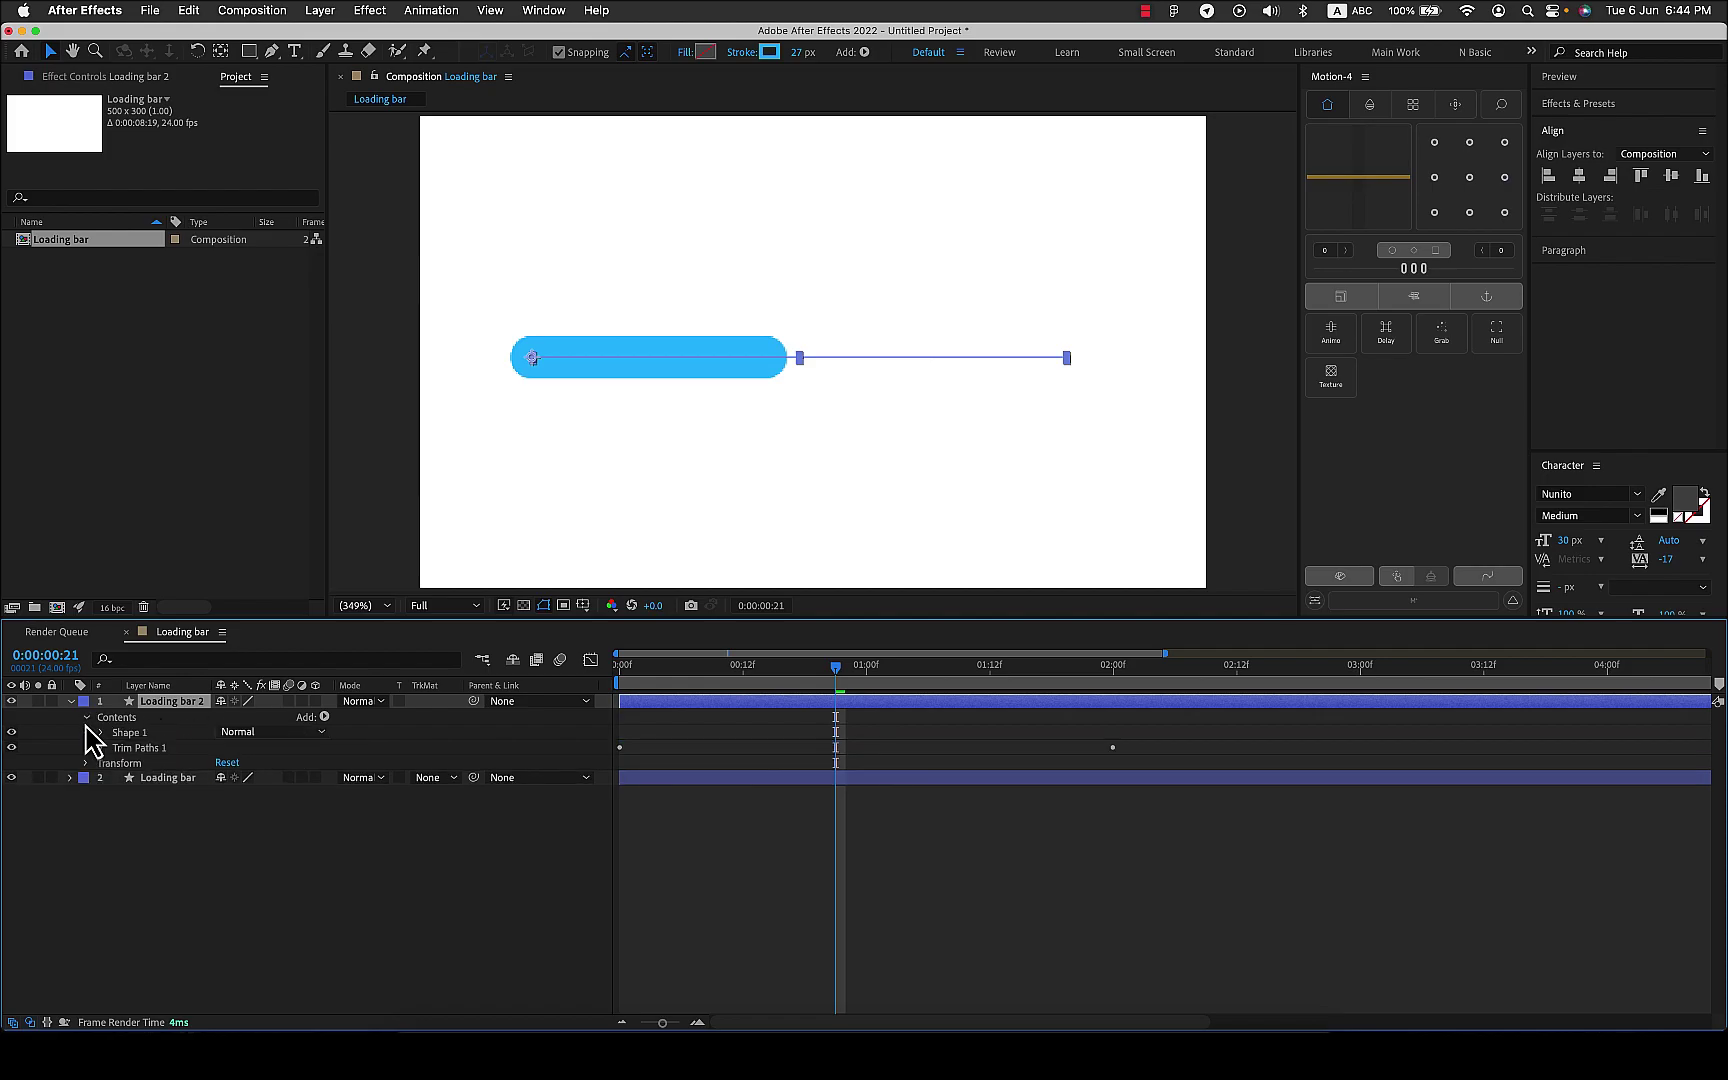
left_click(769, 51)
mouse_move(254, 509)
left_mouse_down()
mouse_move(270, 544)
mouse_move(300, 538)
left_mouse_up()
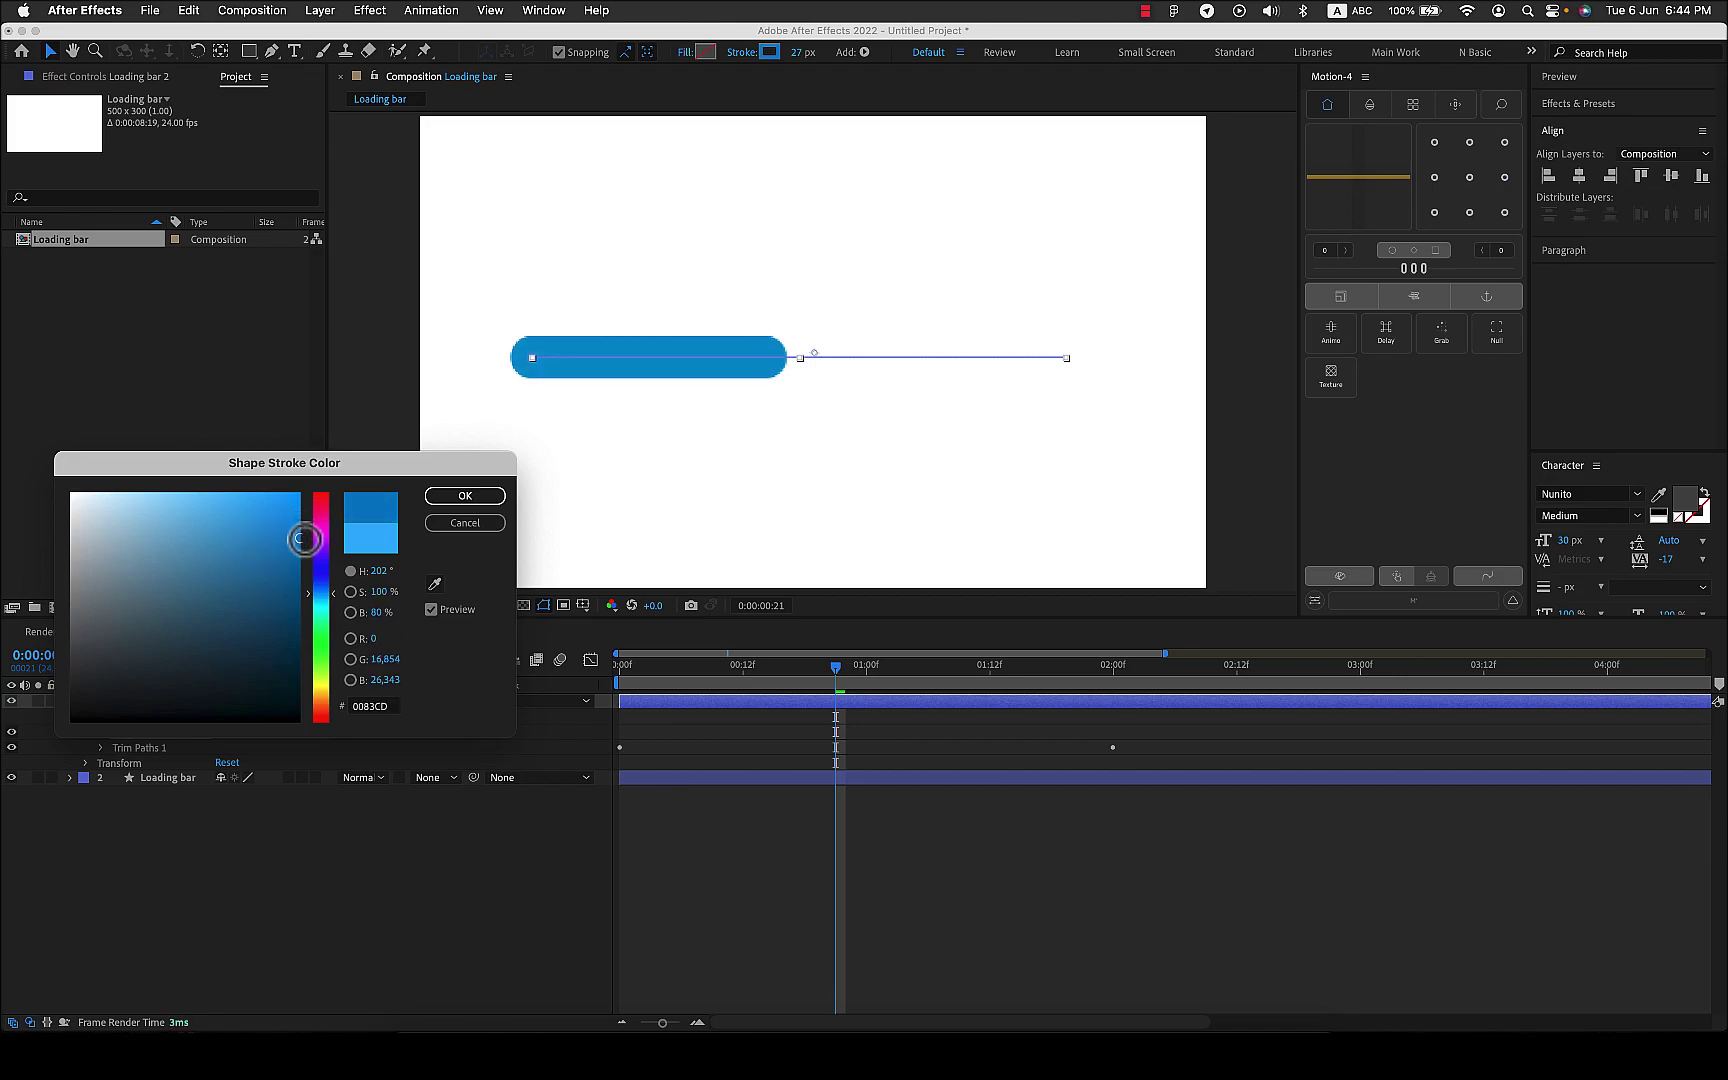
left_click(470, 497)
- Delete Trim Paths 1 from Loading bar 2 and scrub the timeline to check the full bar
key("k")
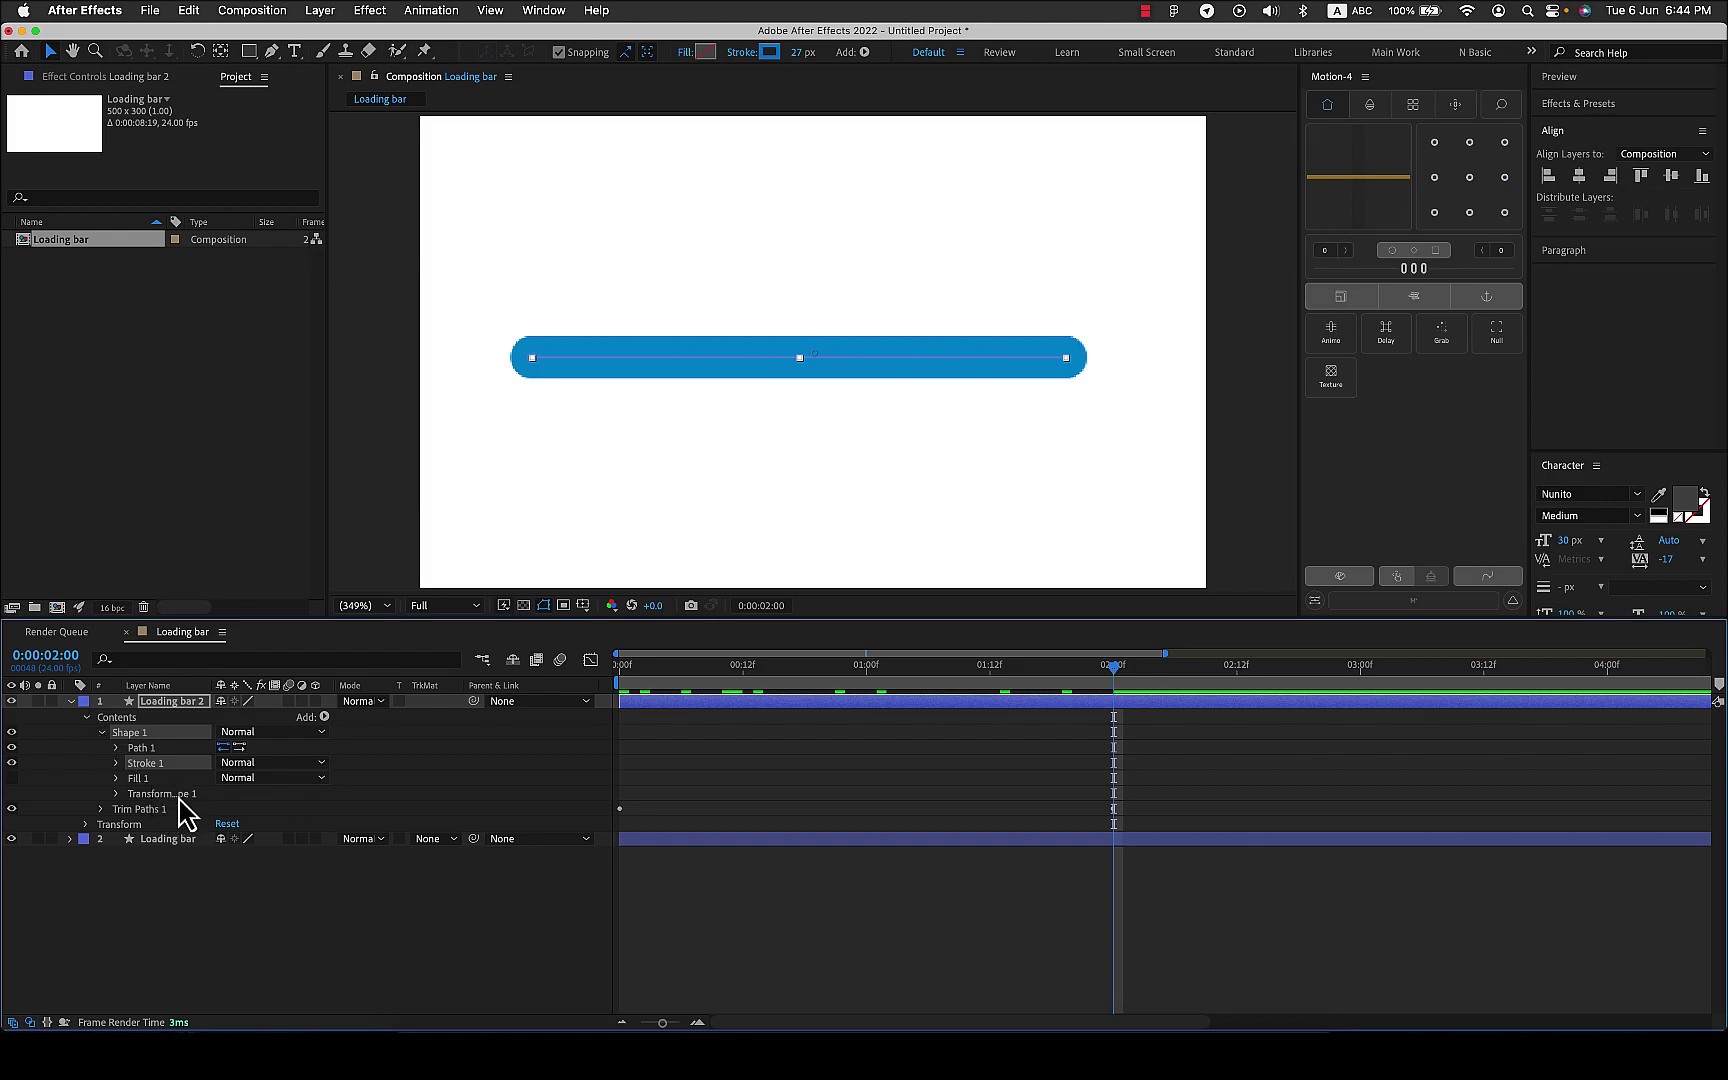
left_click(140, 811)
key("Delete")
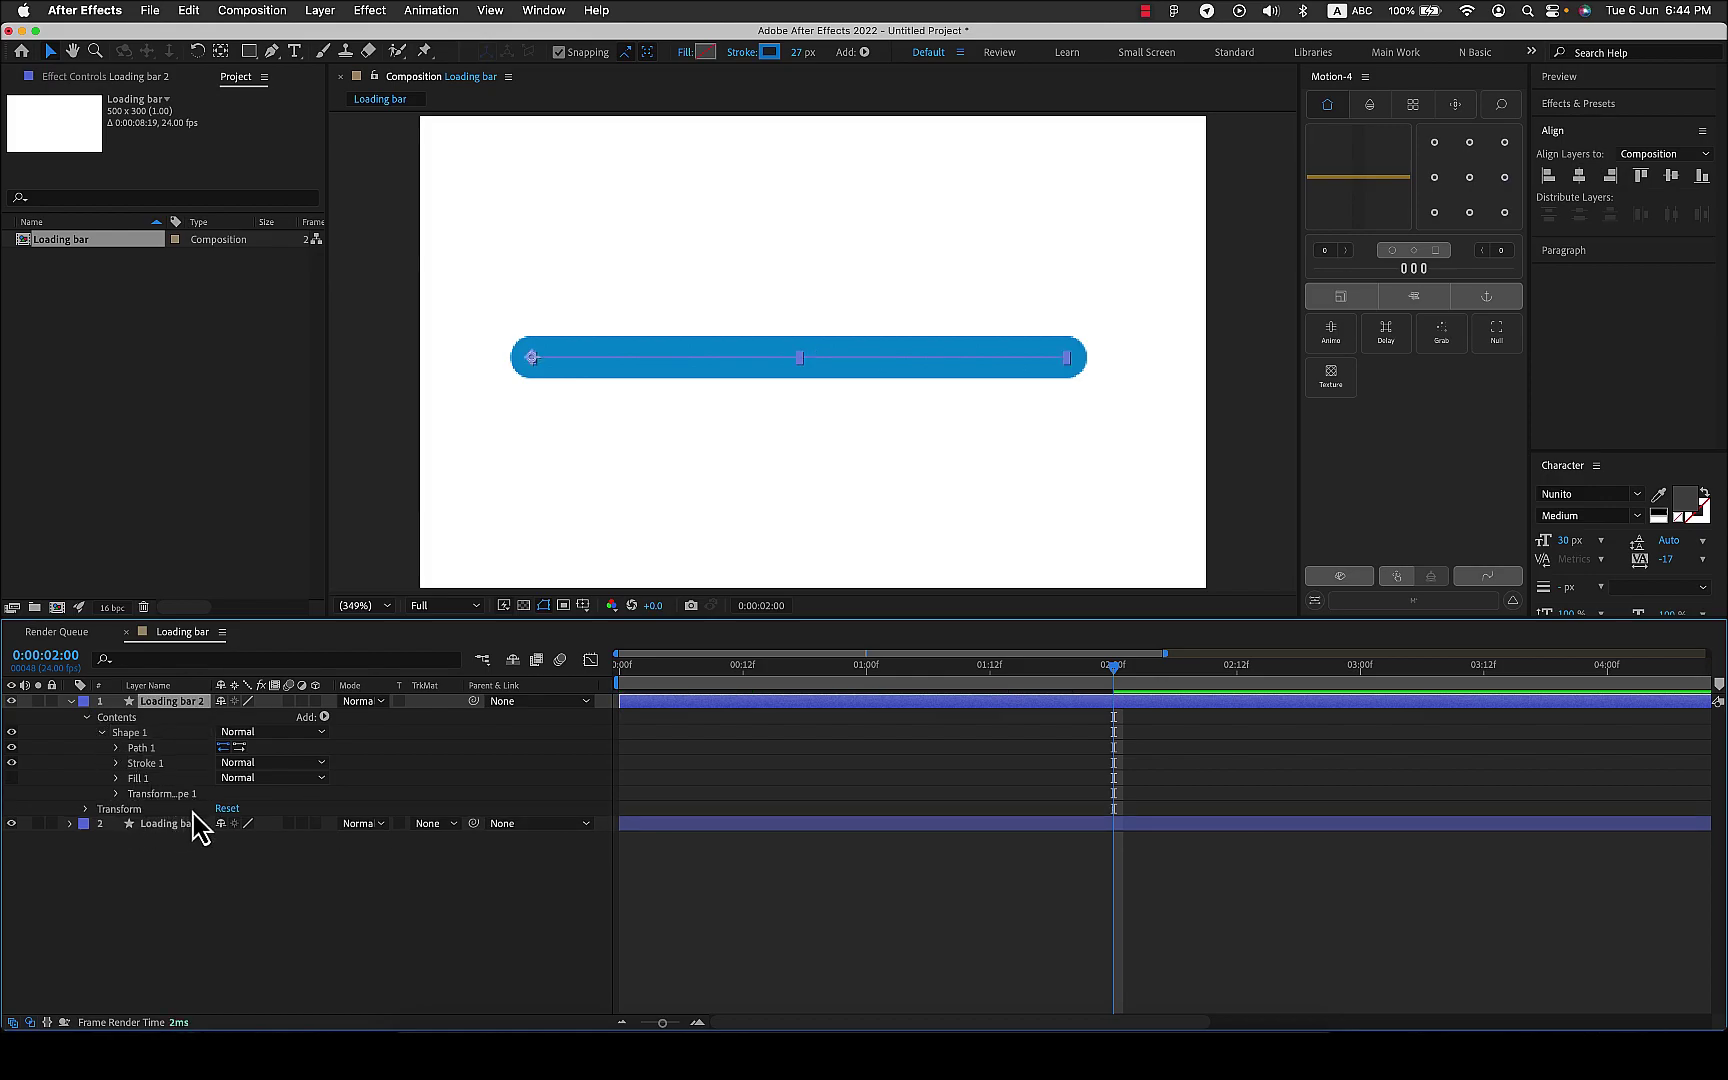
left_click_drag(1080, 683, 540, 690)
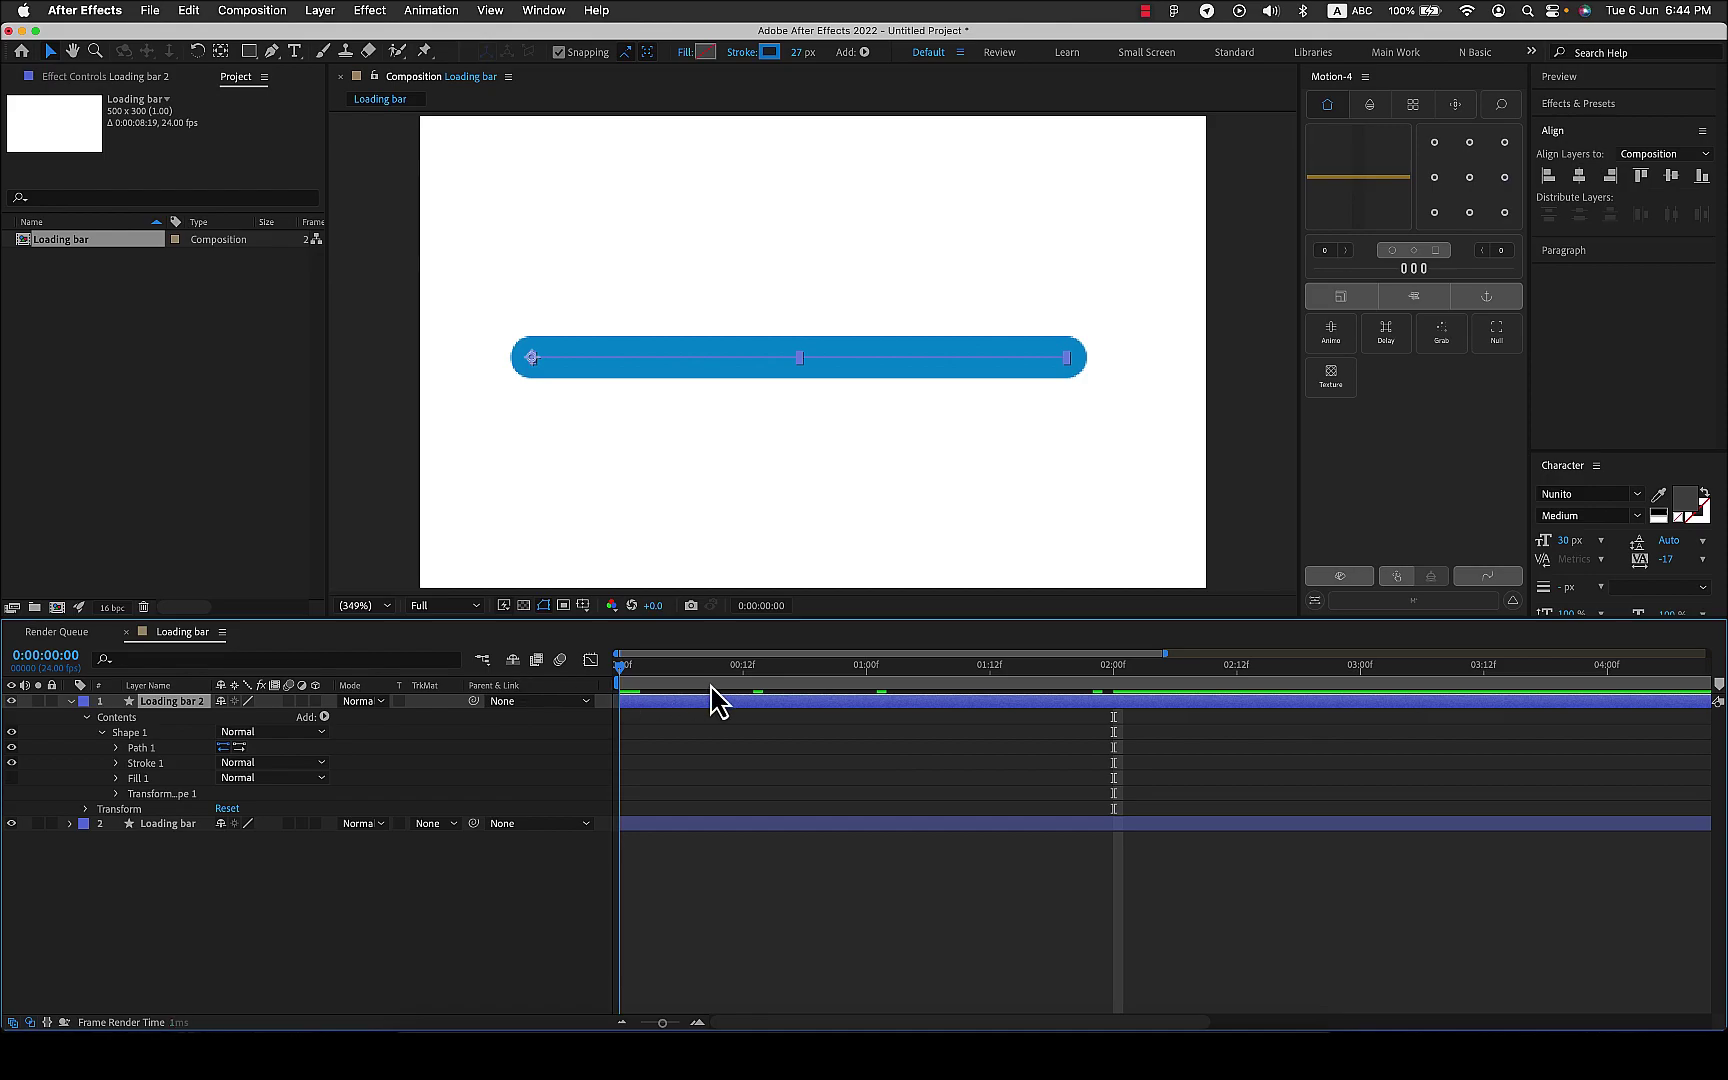
left_click_drag(750, 687, 496, 684)
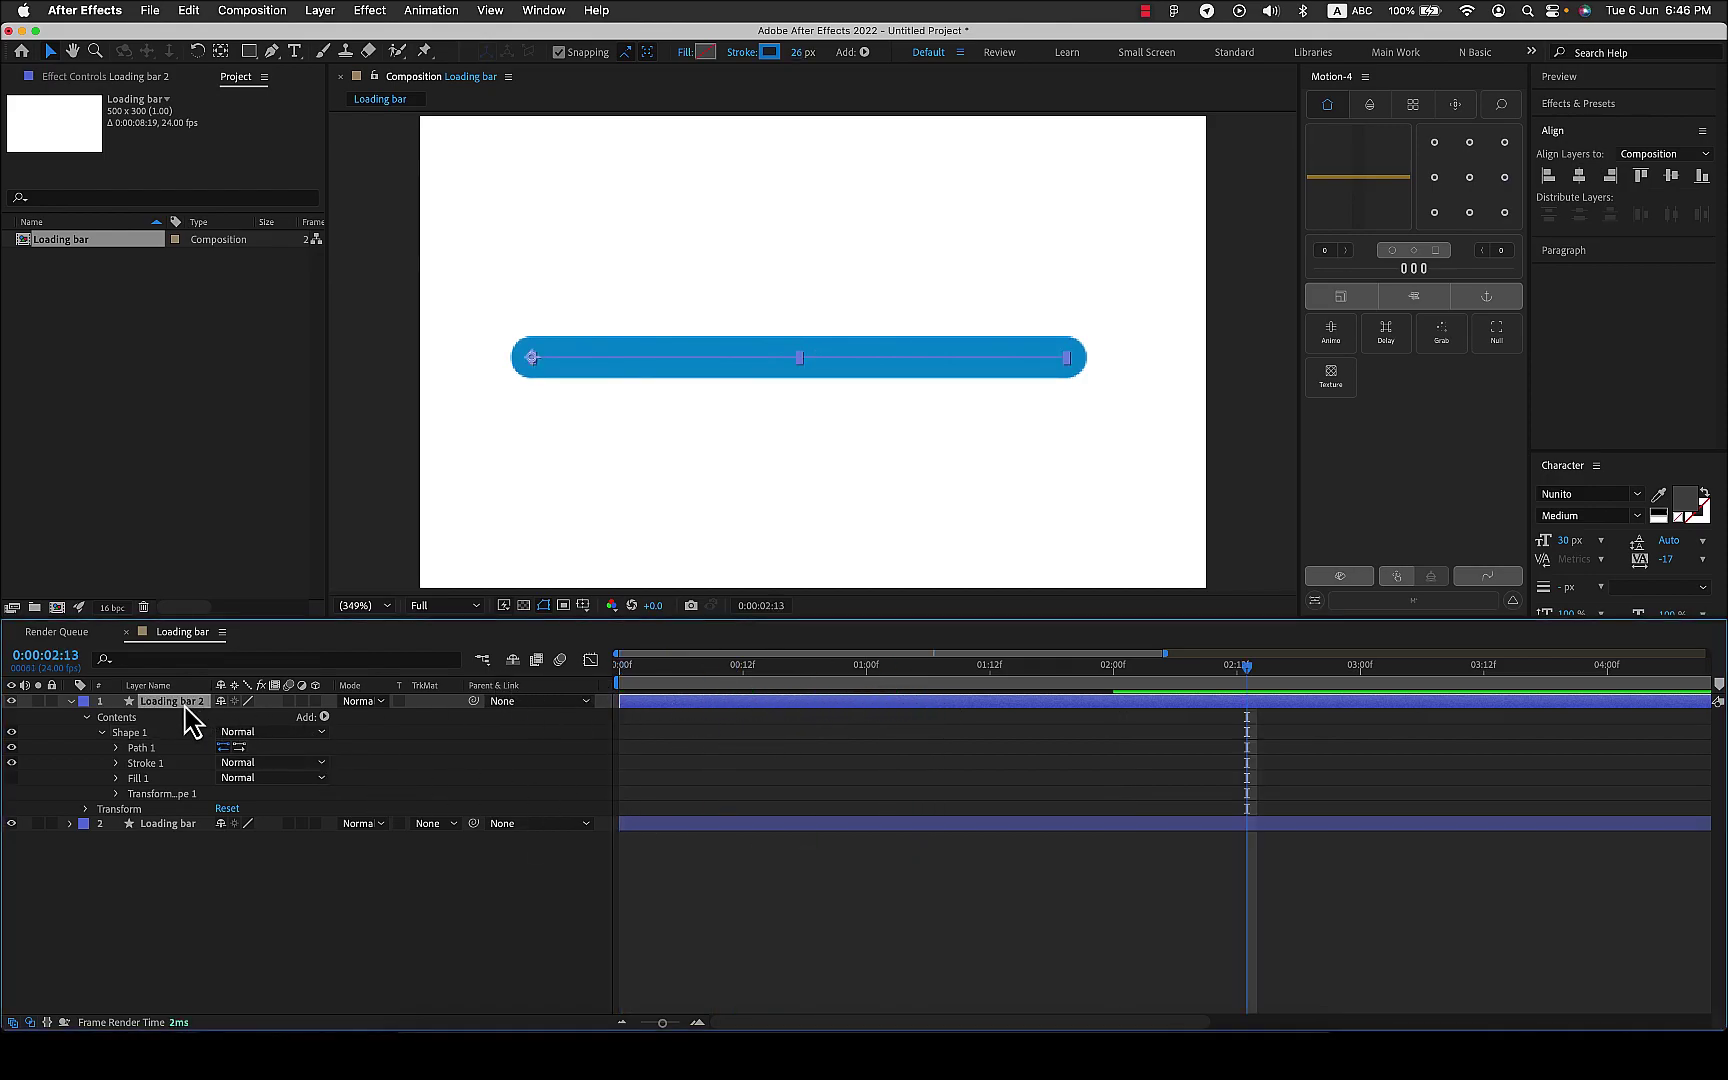
- Hide the original Loading bar layer and rename the duplicate to 'Outline'
left_click(136, 736)
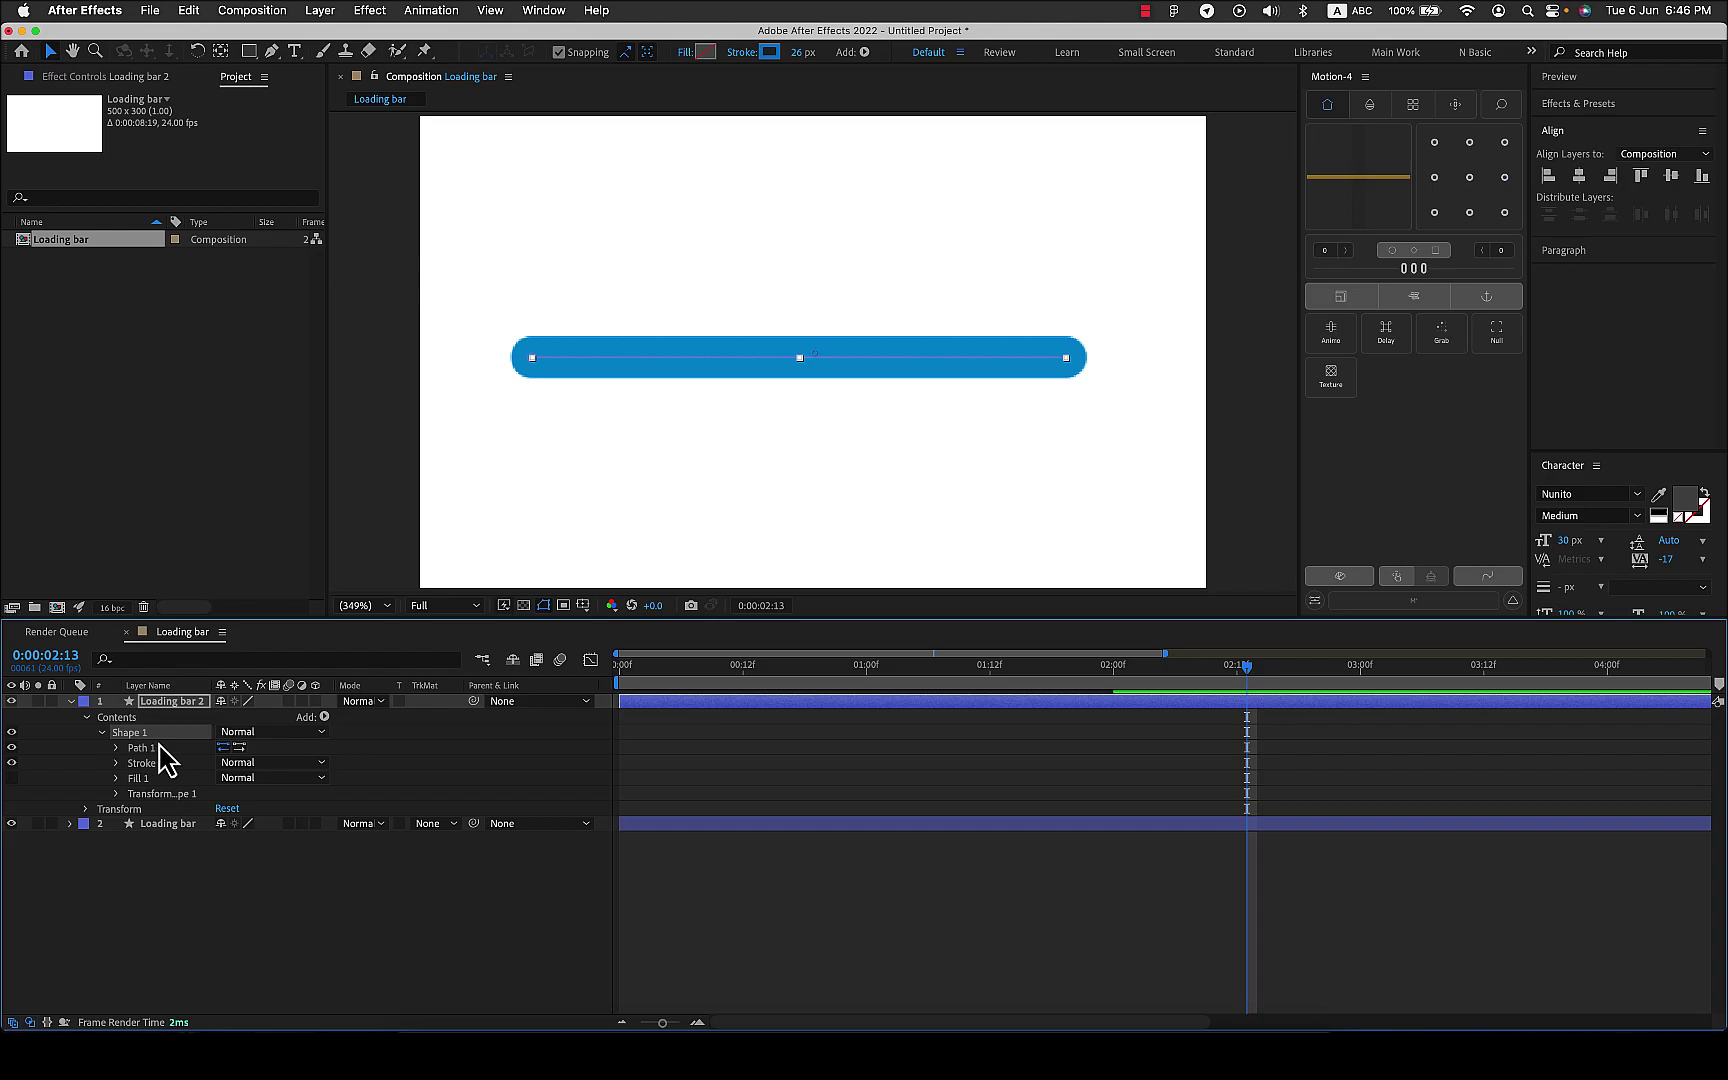
left_click(11, 823)
key("Return")
type("Outline")
key("Return")
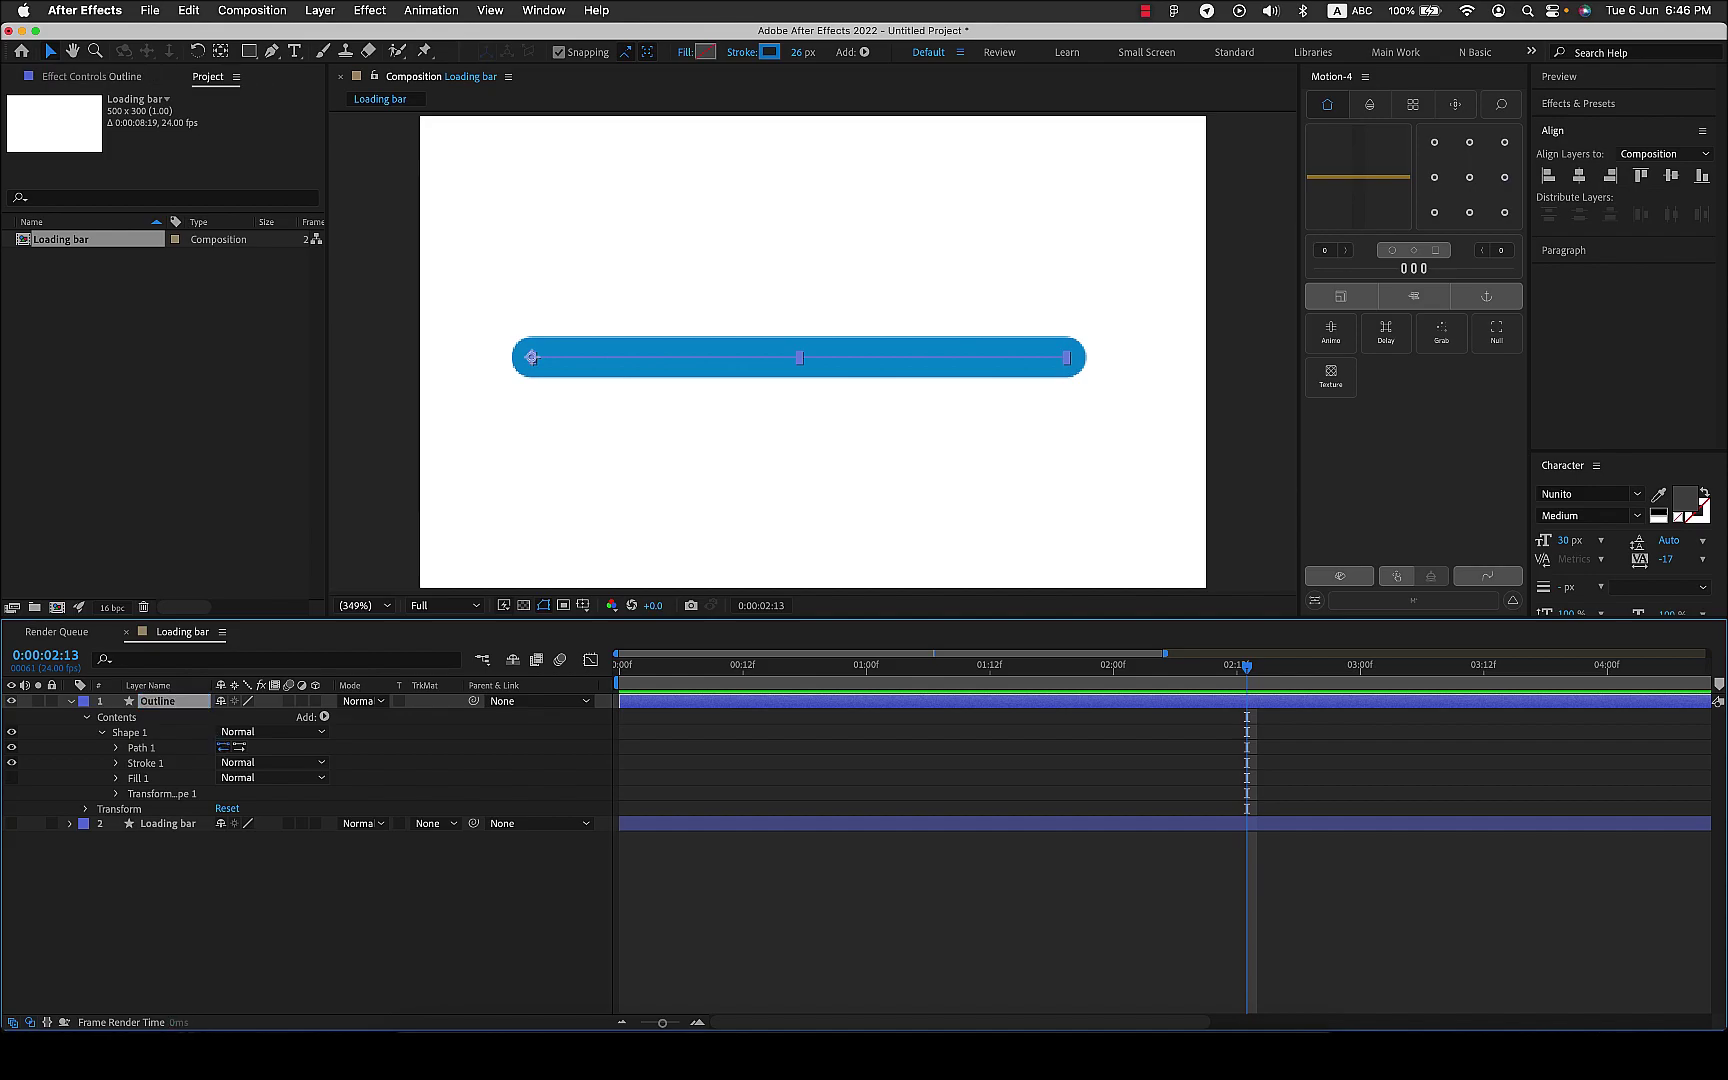
- Add Offset Paths to the Outline layer's shape group
left_click(137, 736)
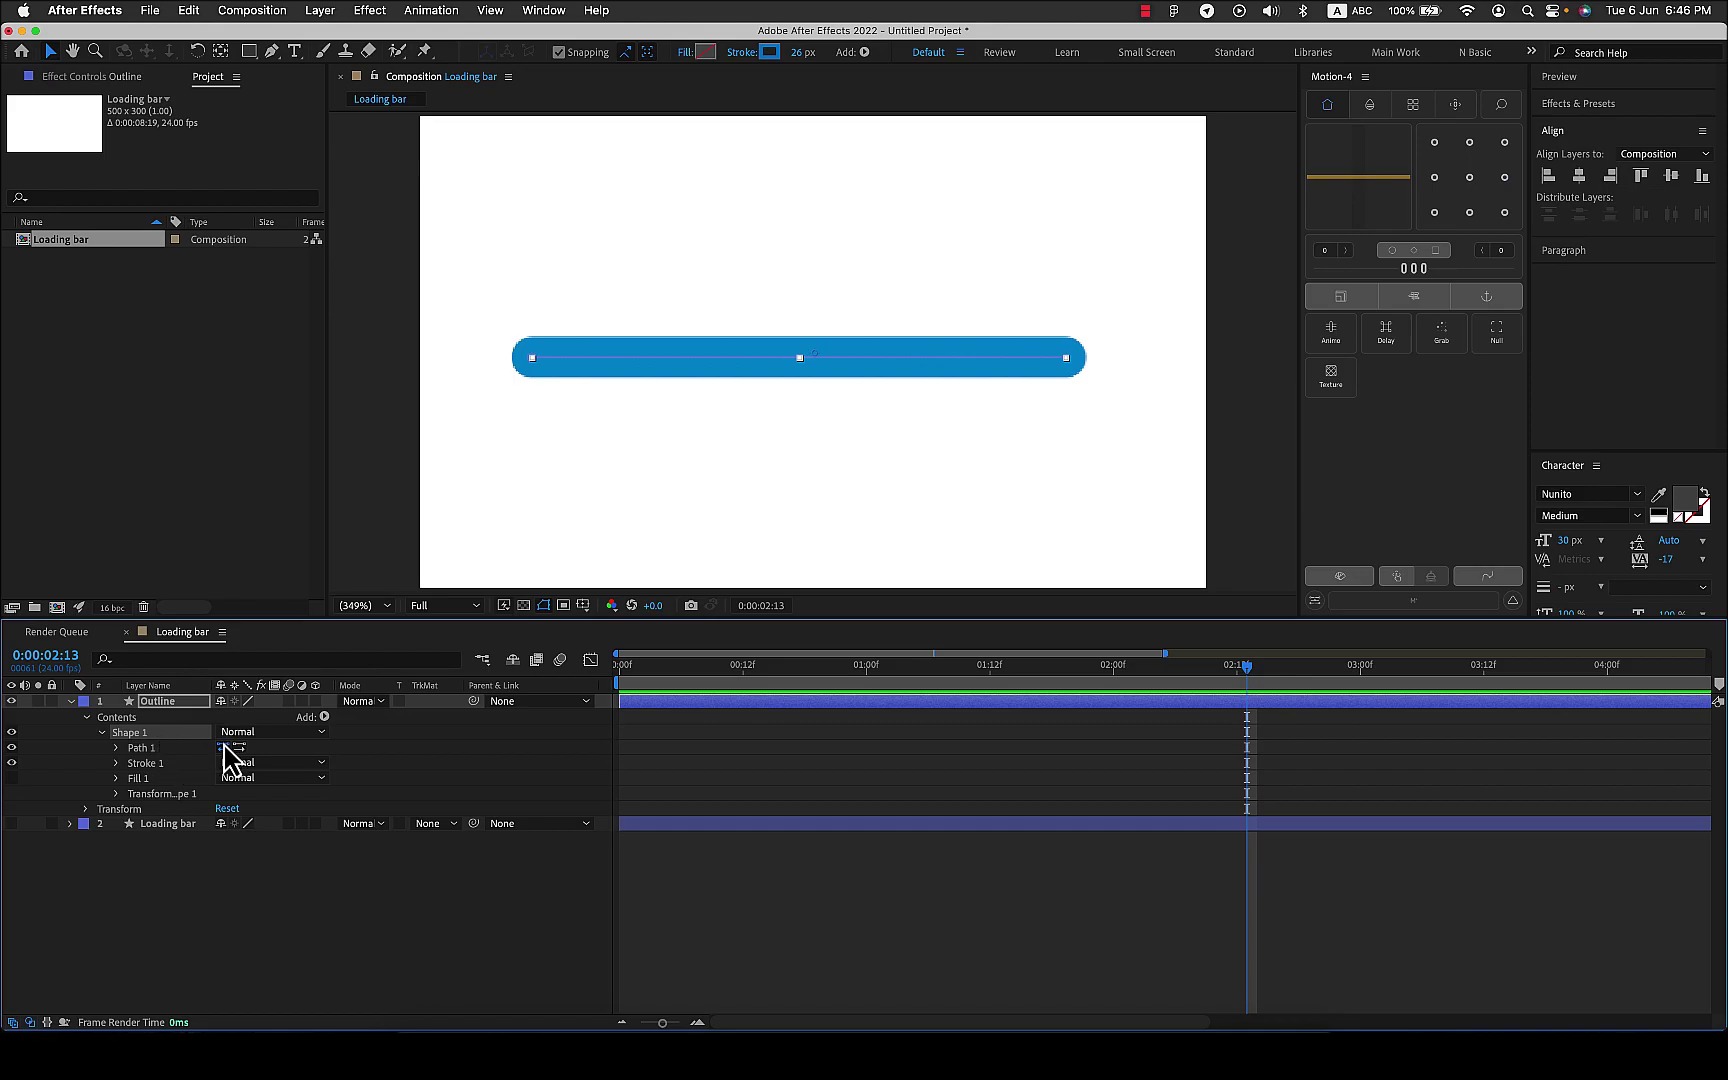
left_click(325, 718)
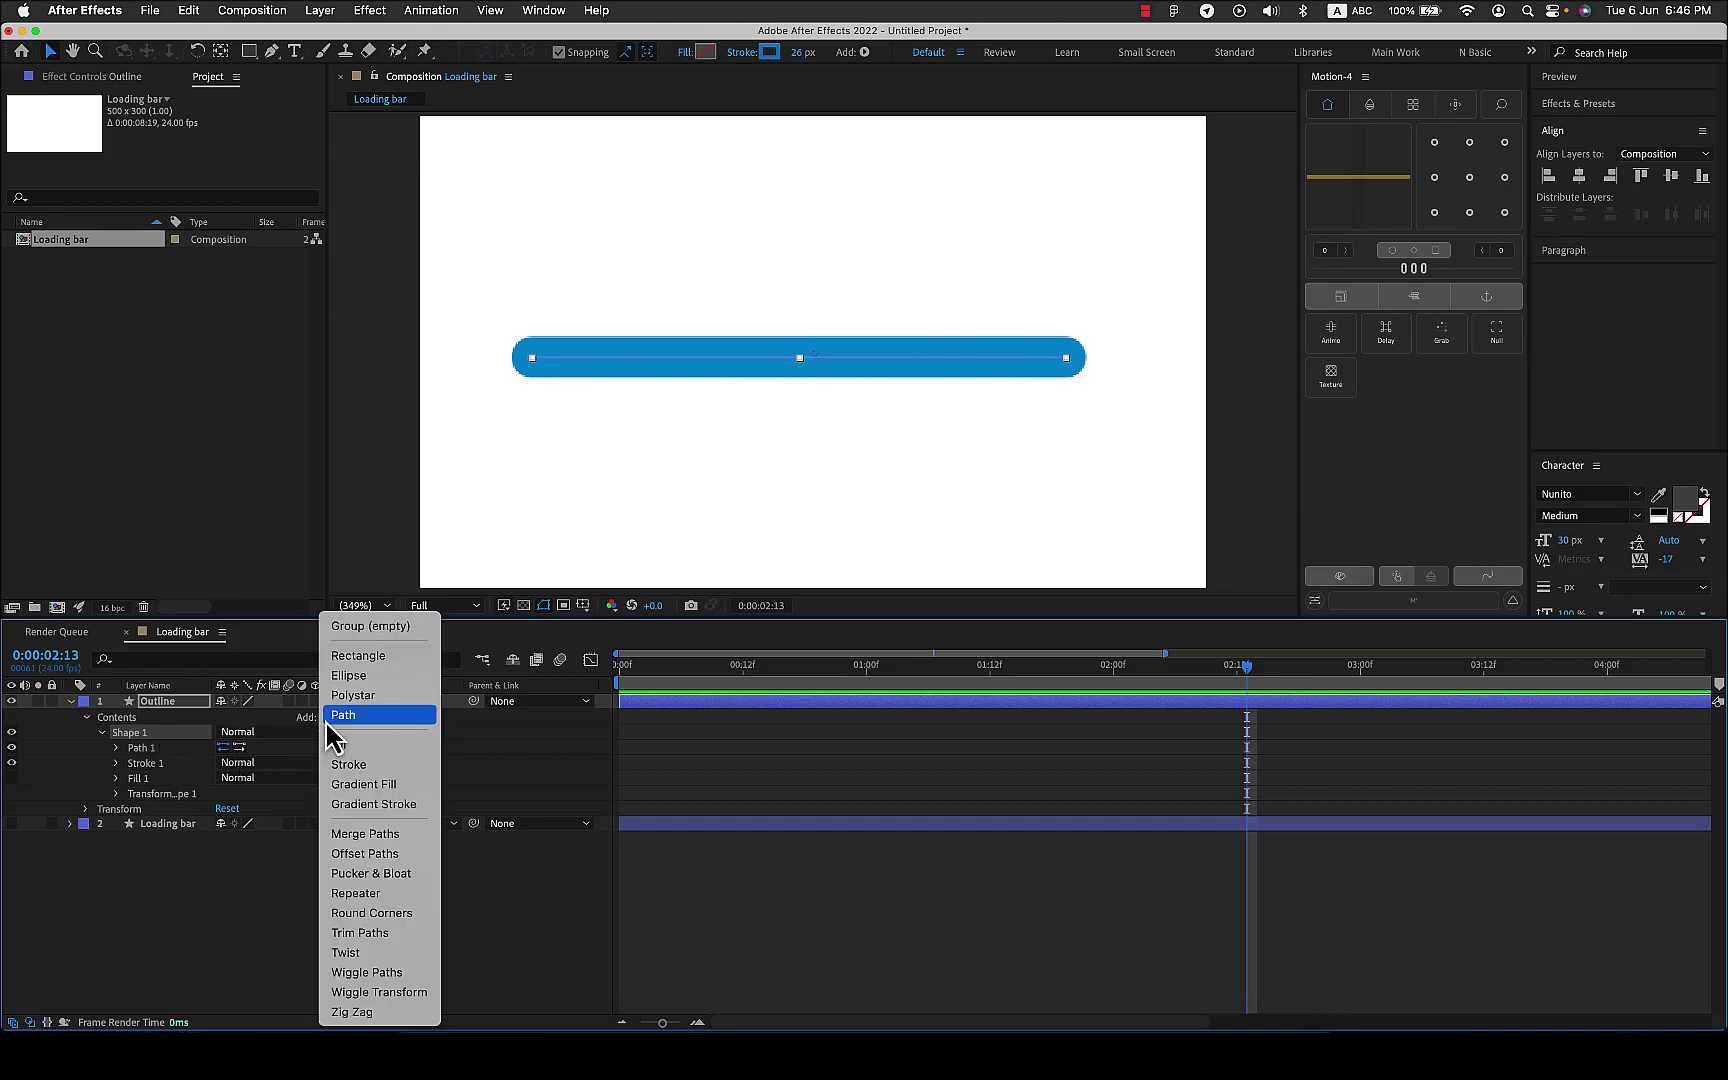
left_click(367, 855)
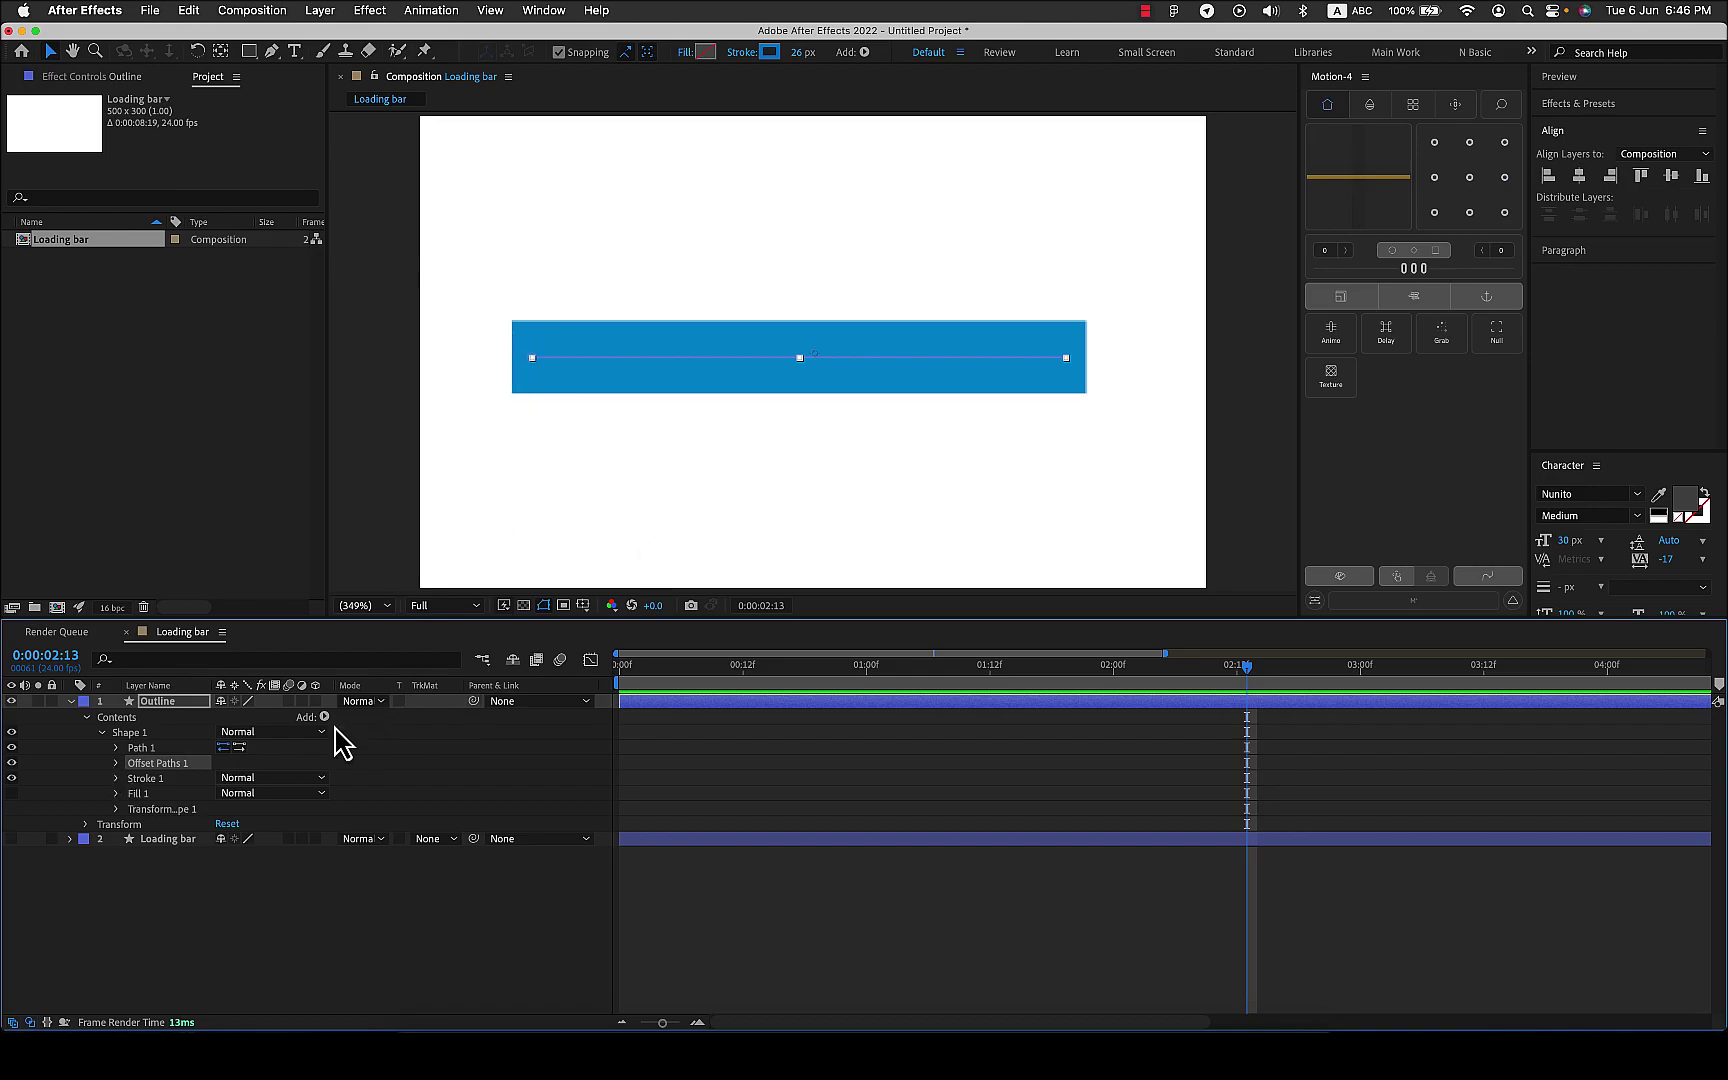
- Set the Offset Paths Amount to 33 and the outline stroke width to 6 px
left_click(117, 763)
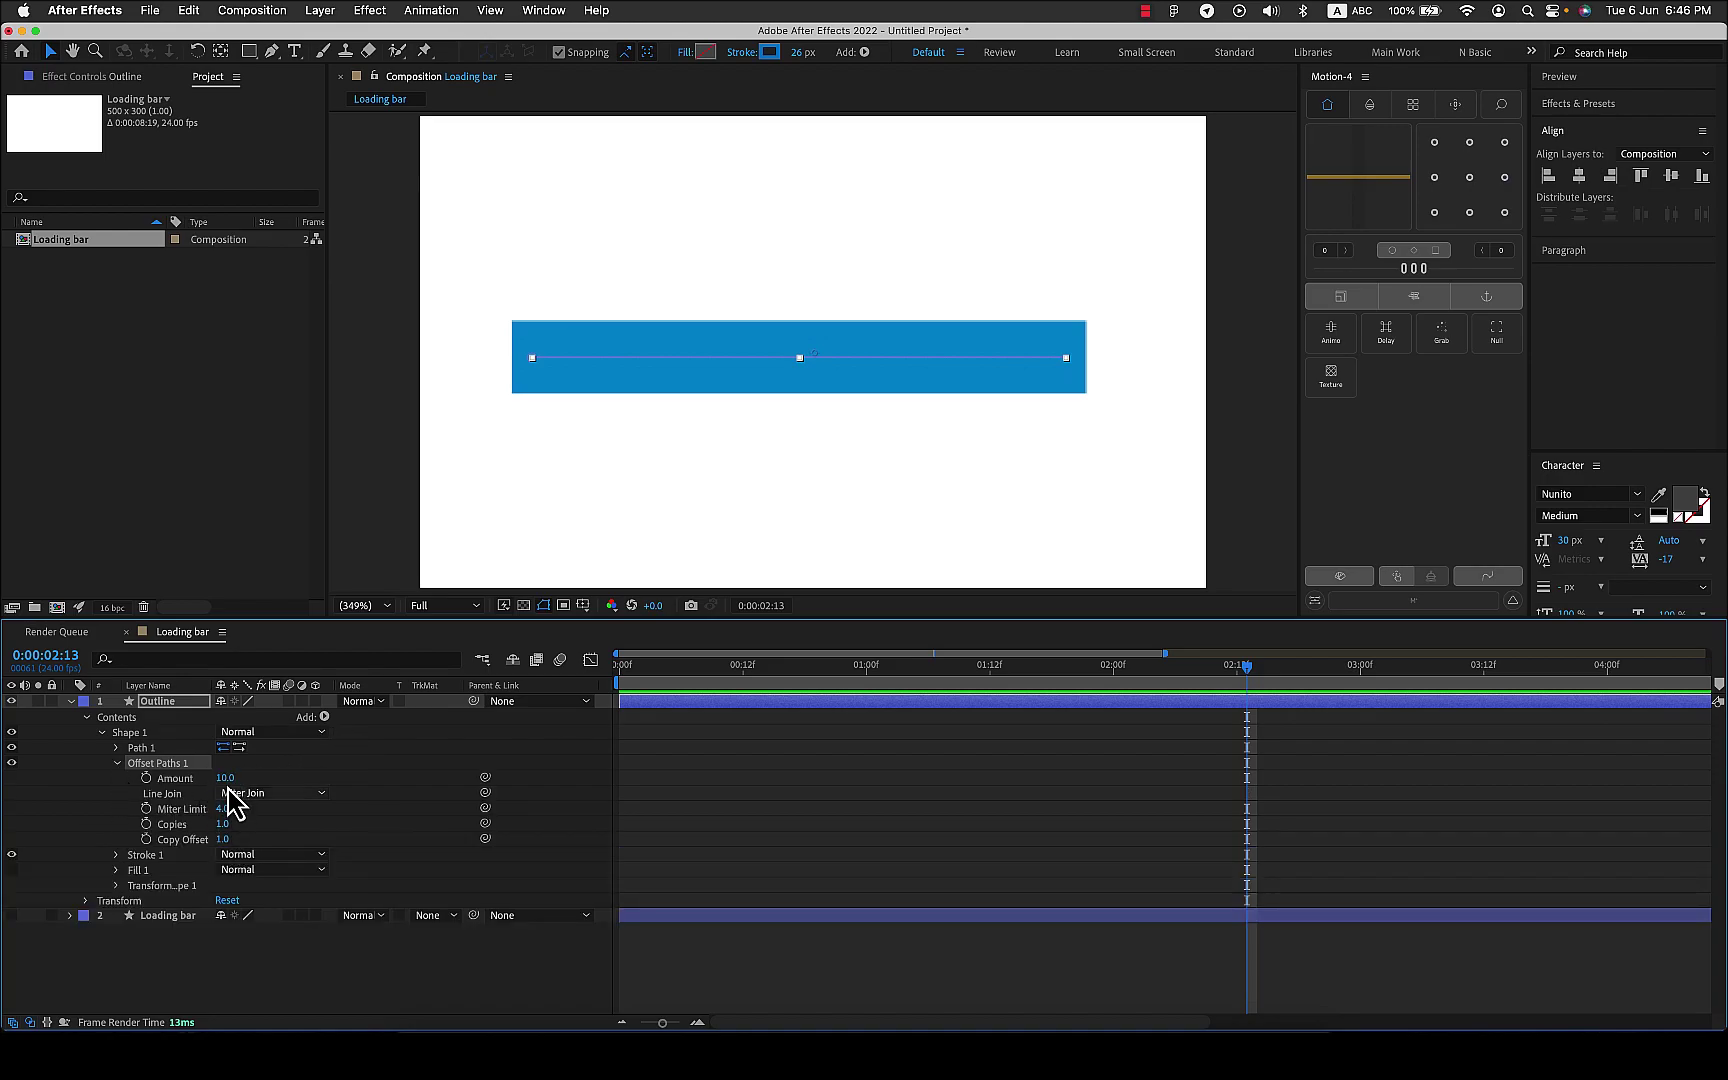
left_click_drag(229, 779, 250, 786)
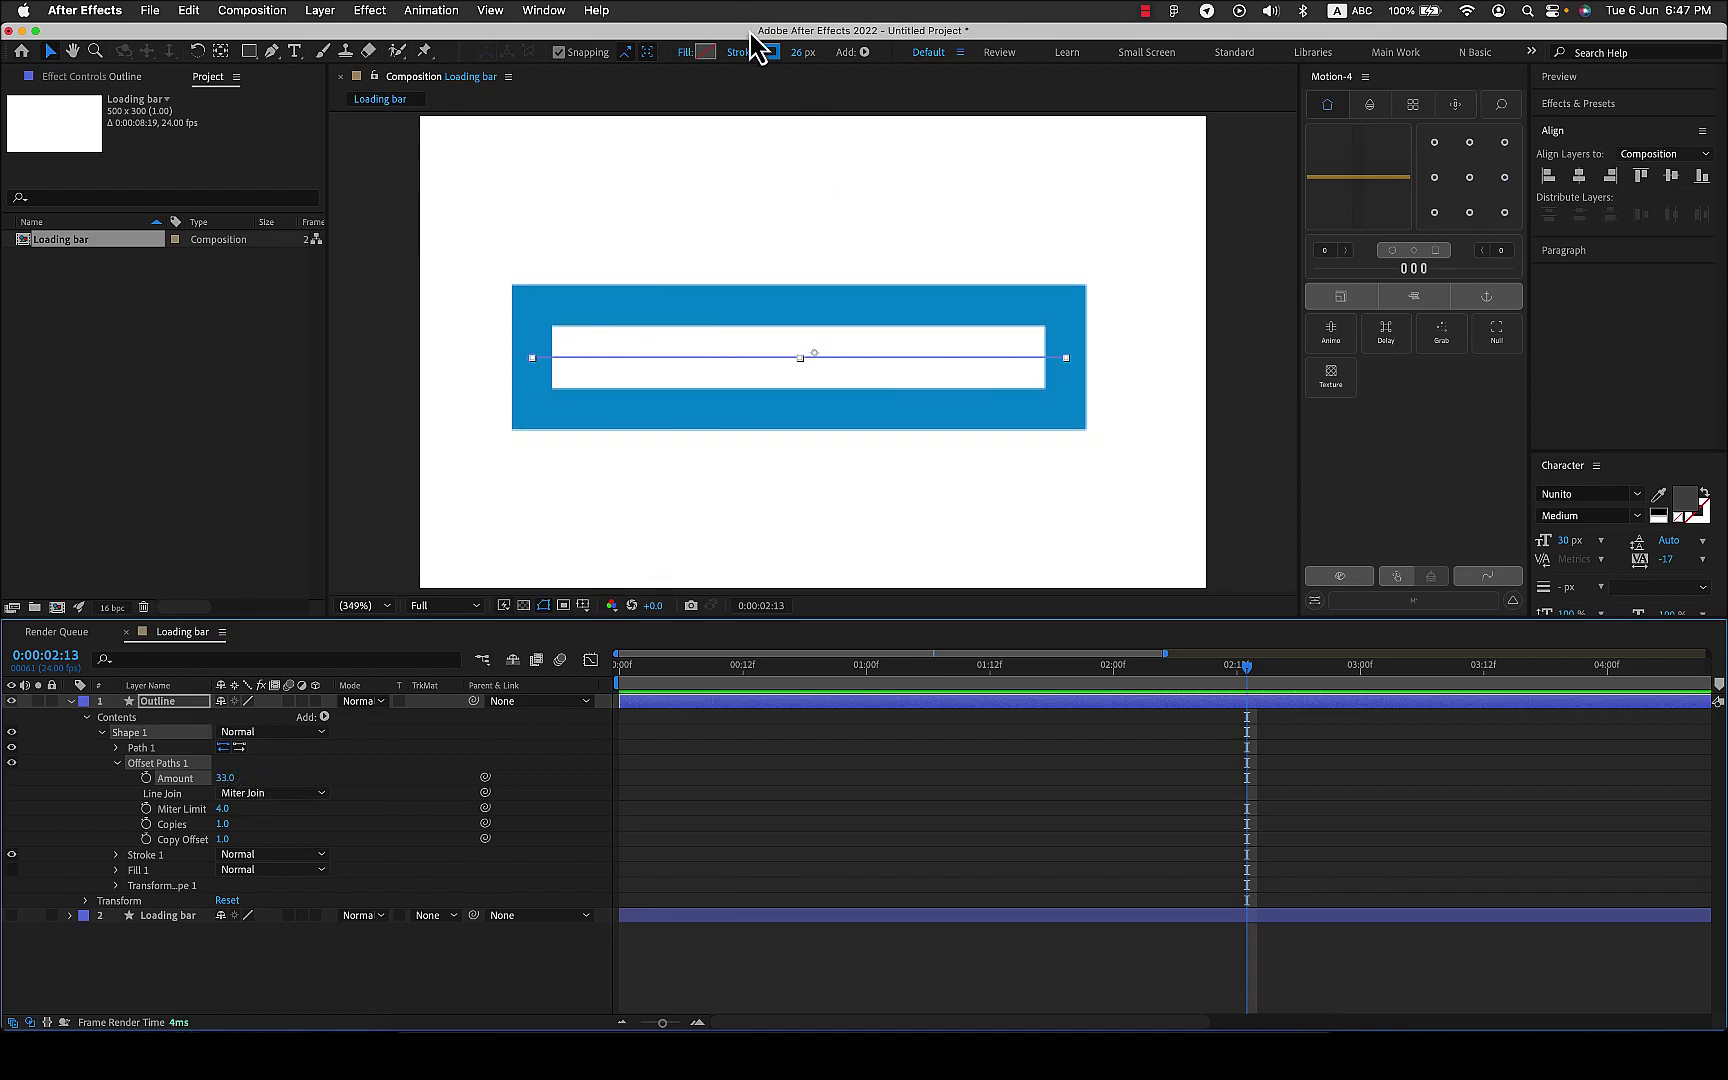
left_click_drag(800, 53, 778, 55)
left_click(805, 52)
type("6")
key("Return")
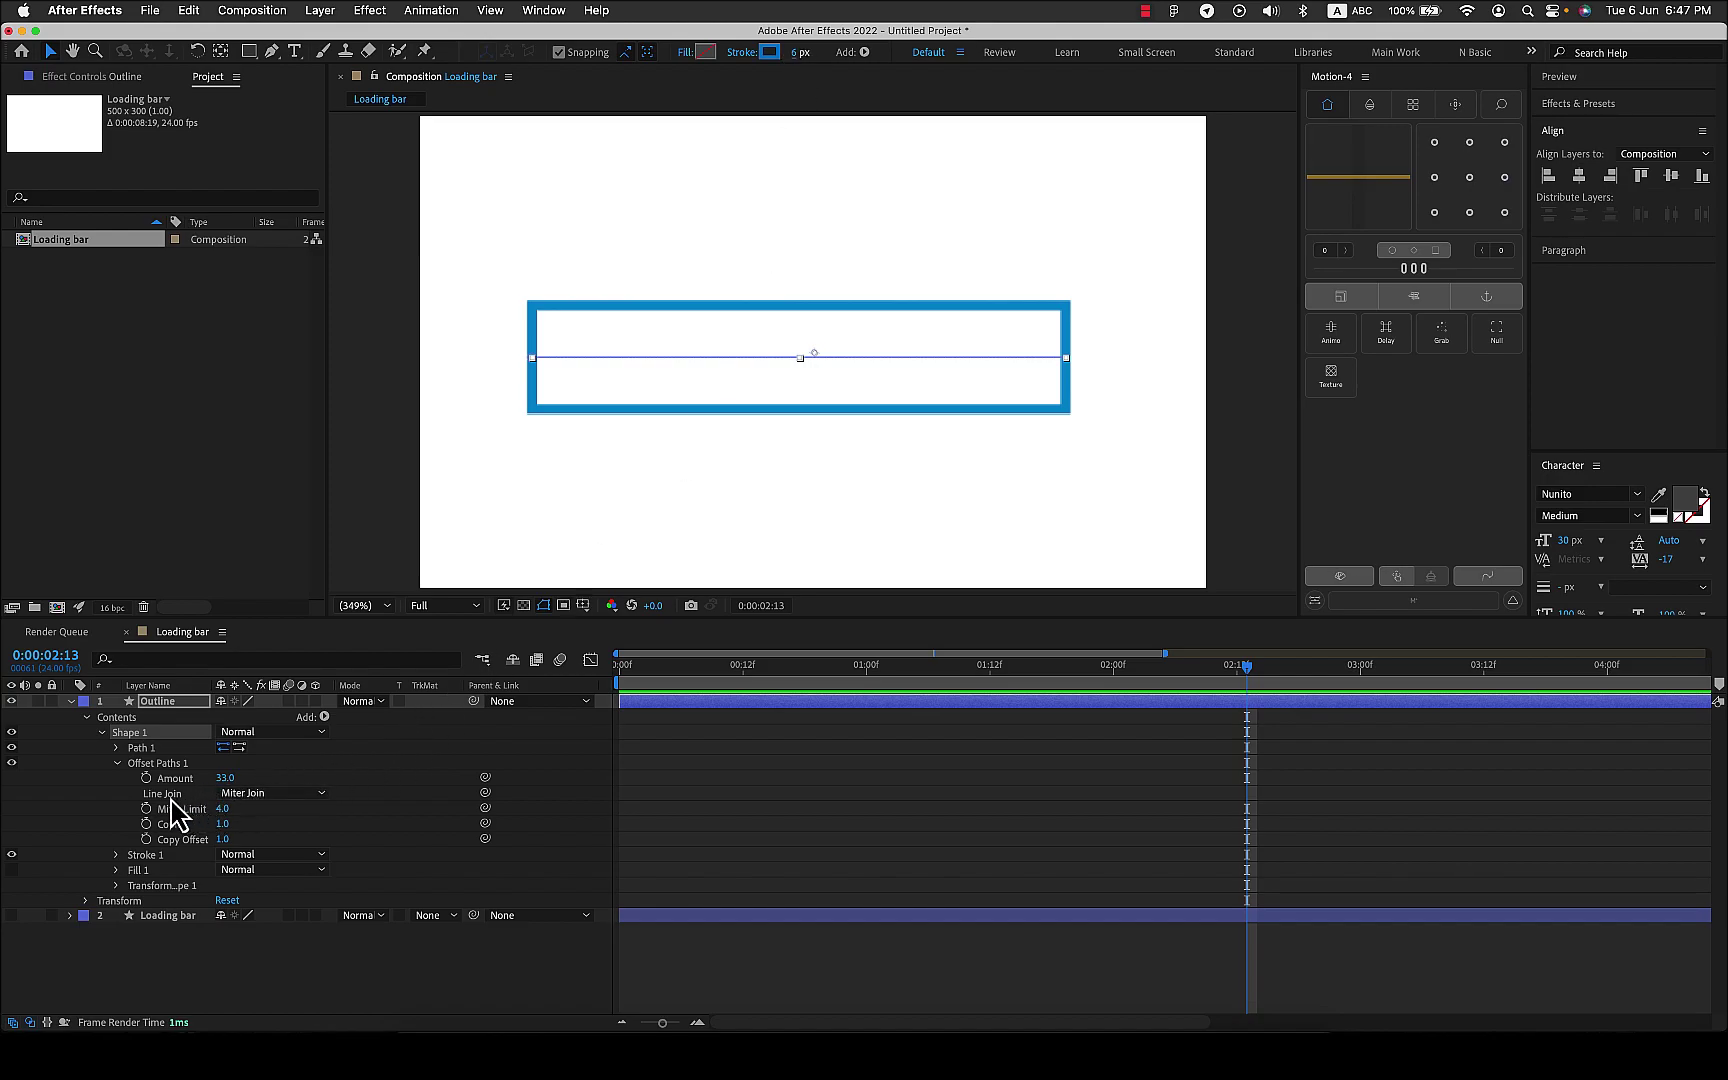
- Switch Offset Paths Line Join to Round Join and show the Loading bar layer again
left_click(296, 796)
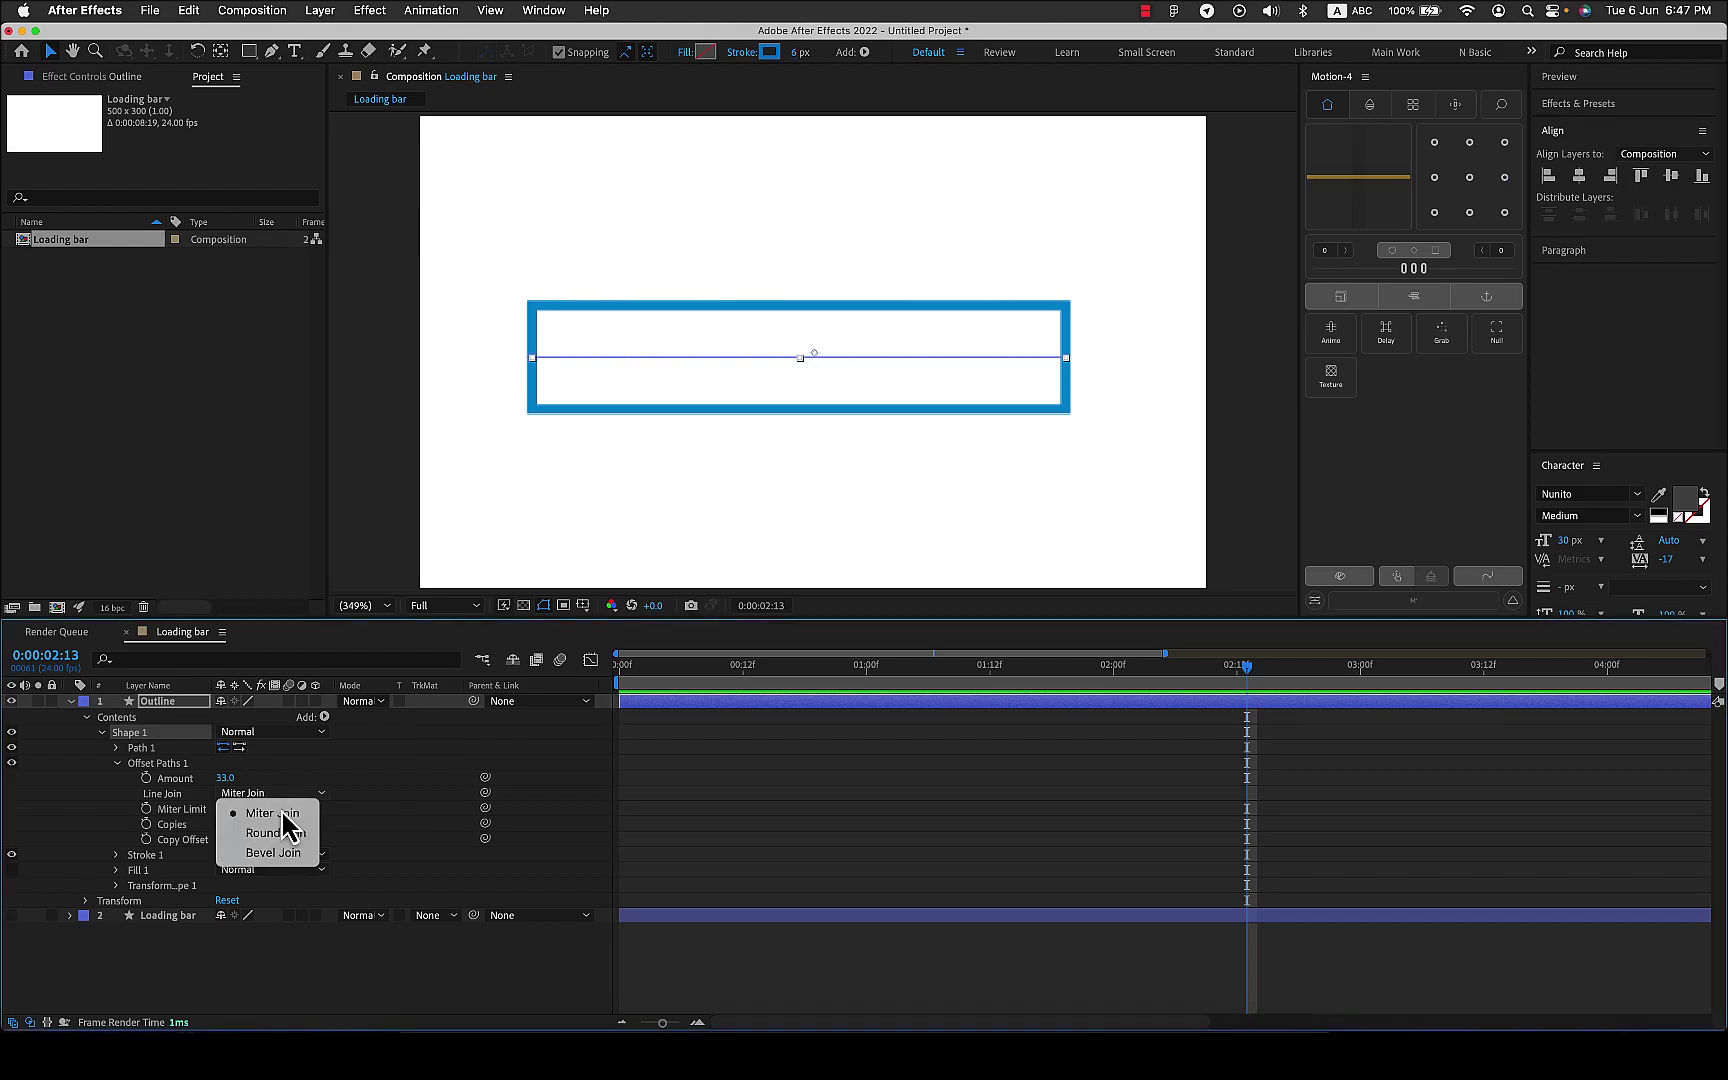
left_click(280, 834)
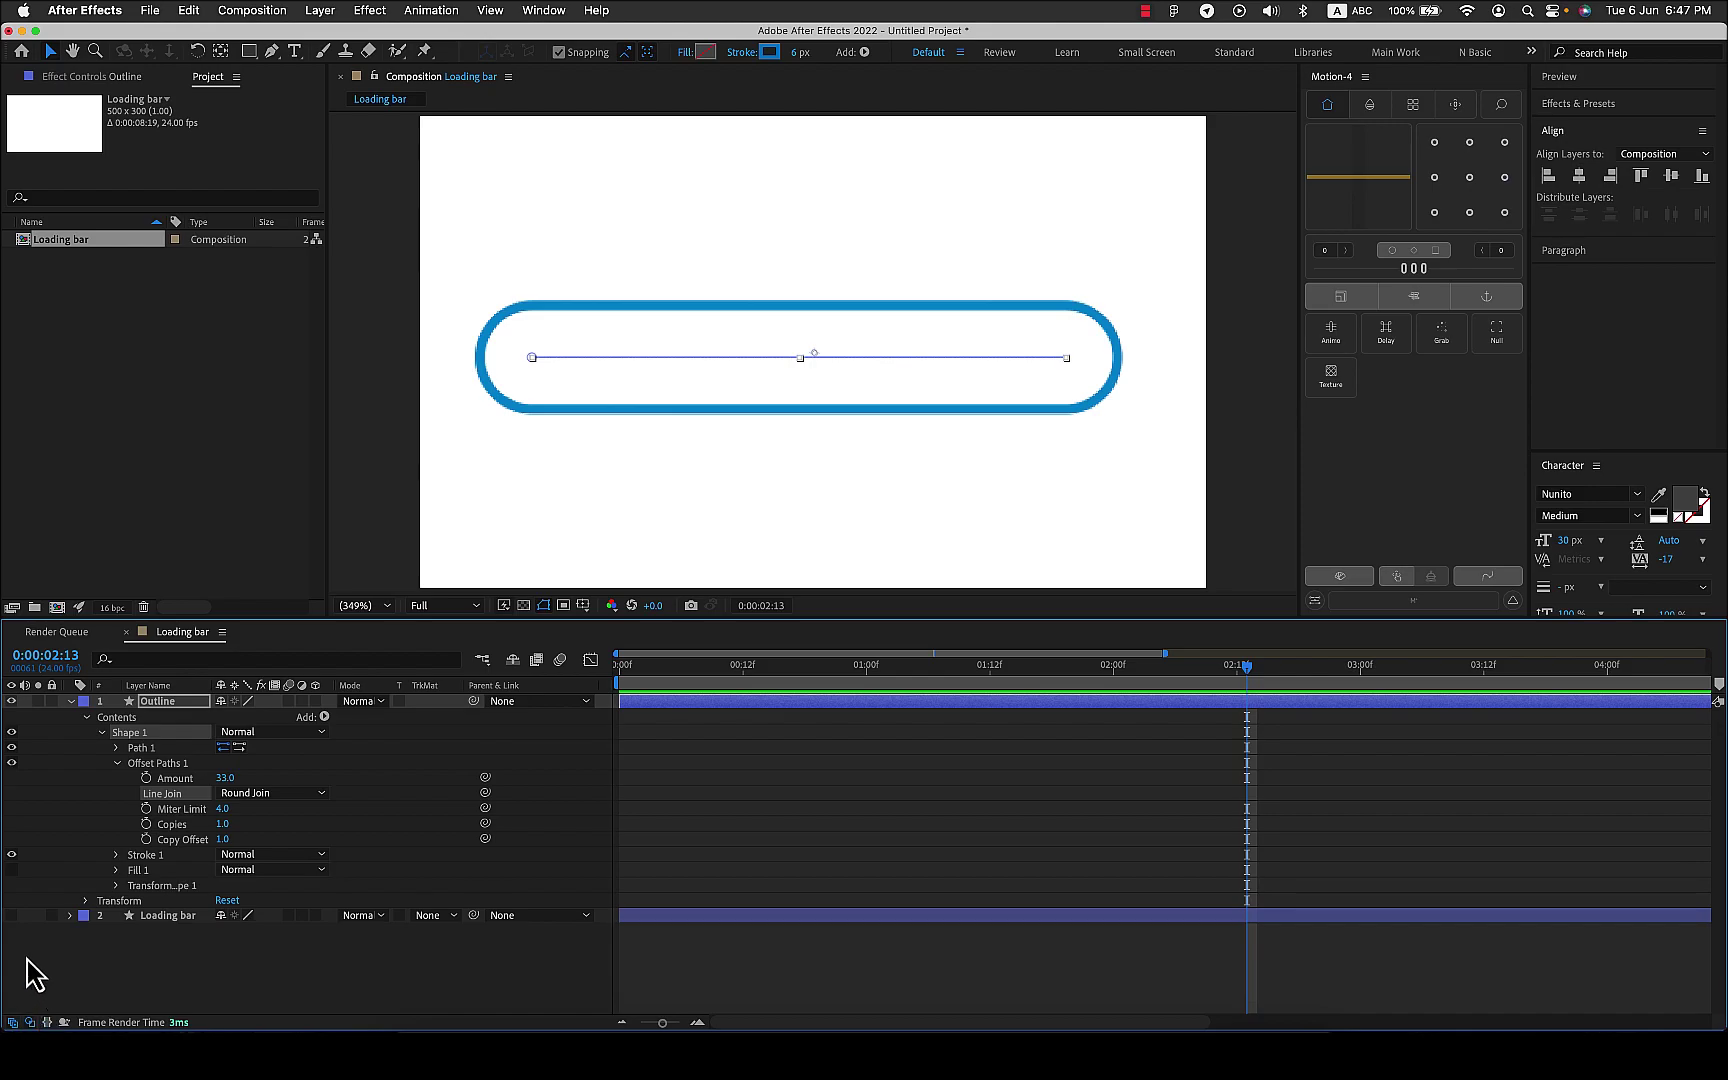
left_click(12, 916)
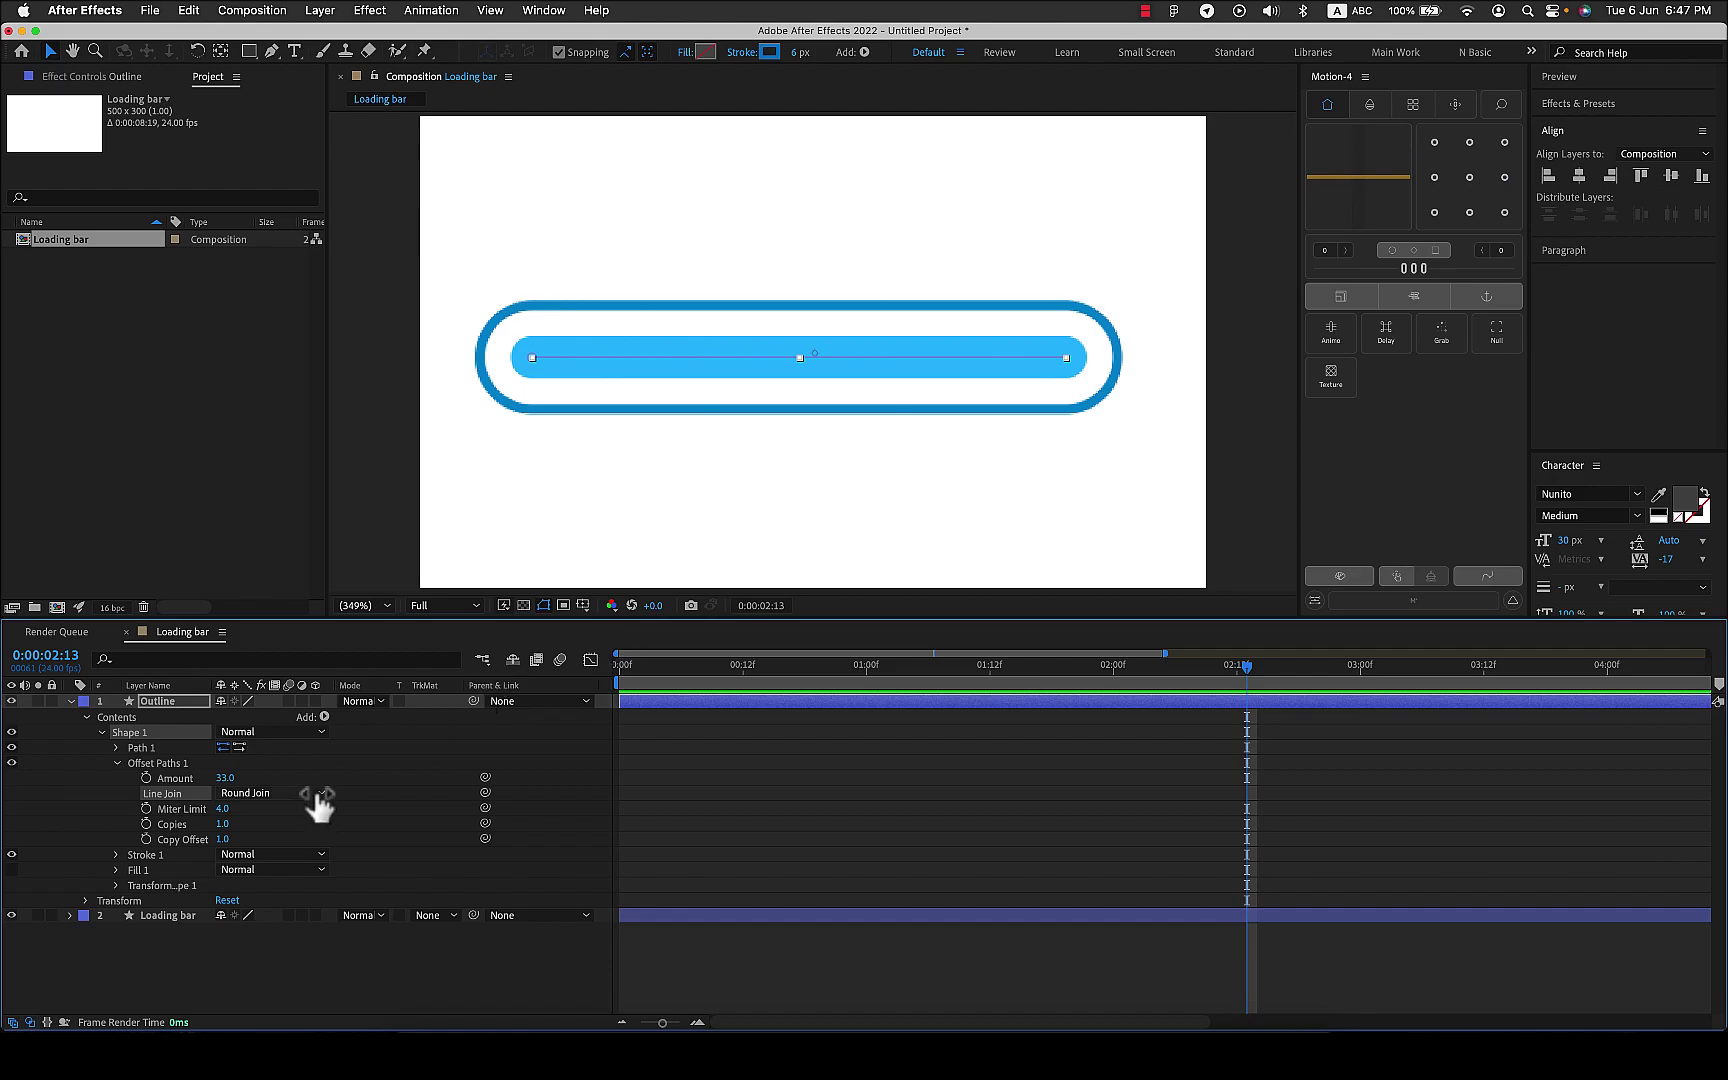
- Reduce the Offset Paths Amount to 22 and return the playhead to 0
left_click_drag(225, 778, 207, 782)
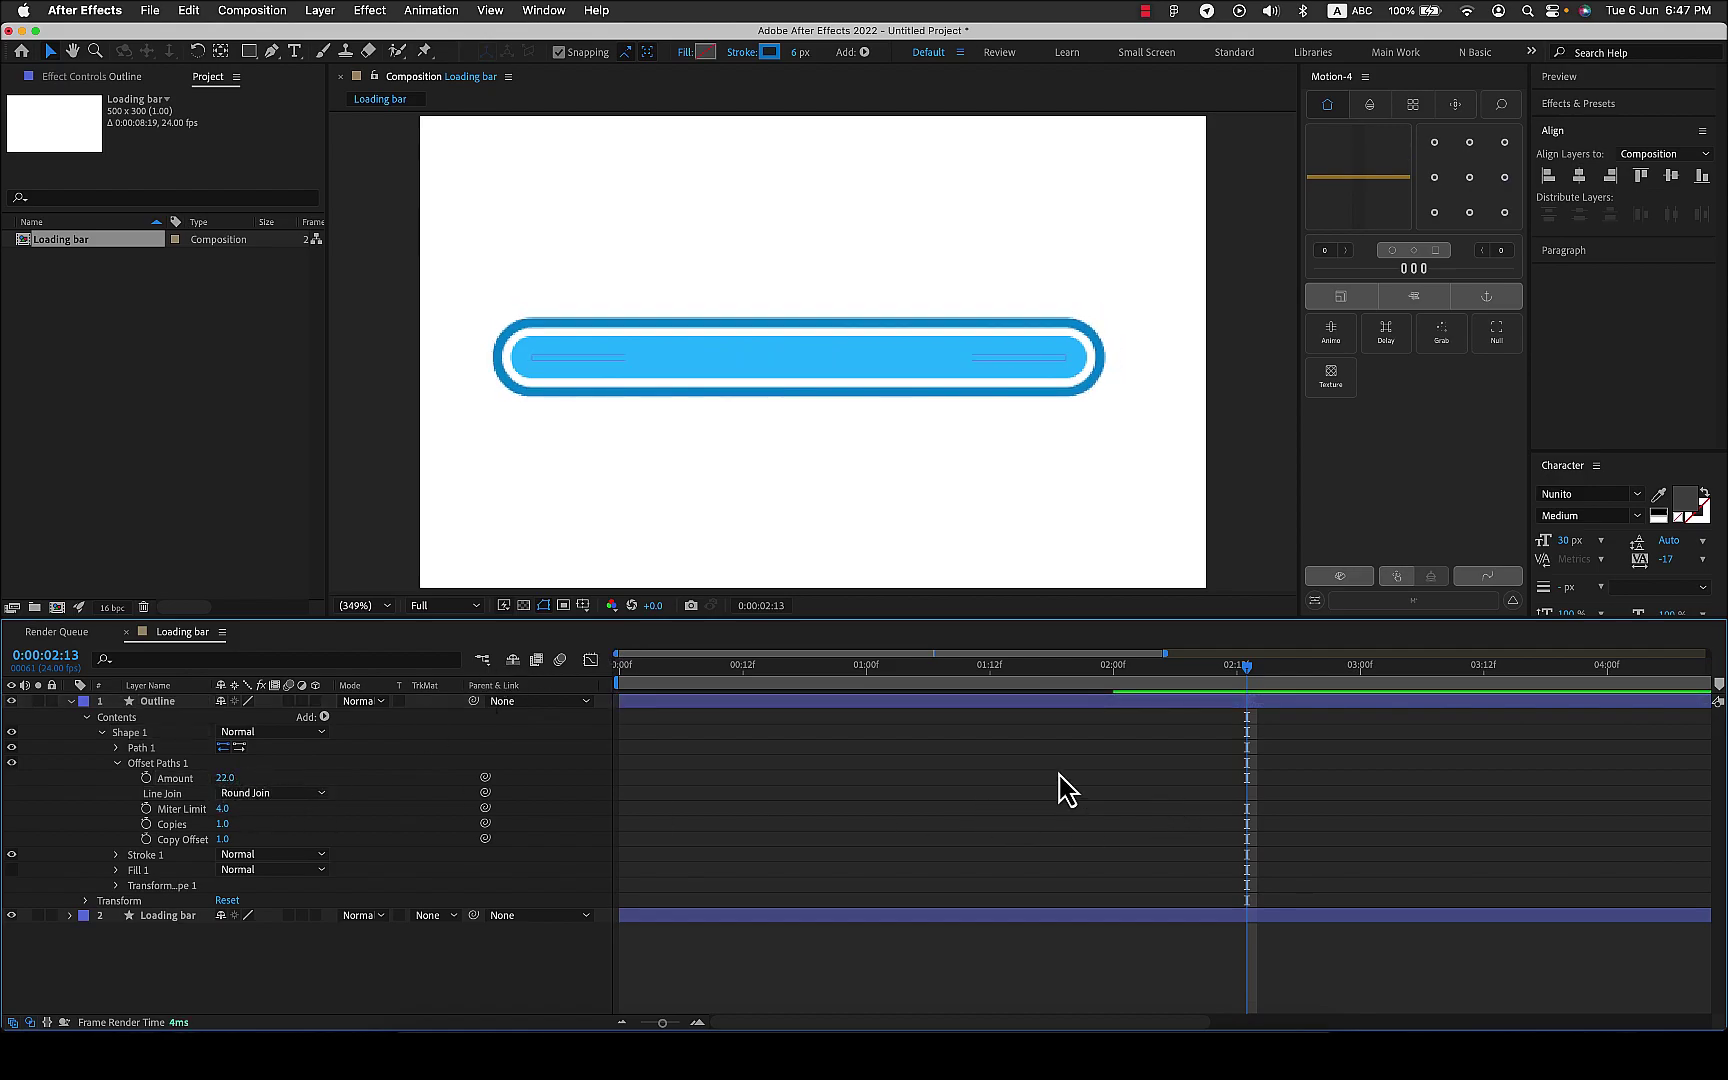
left_click_drag(1250, 675, 355, 698)
left_click(1015, 955)
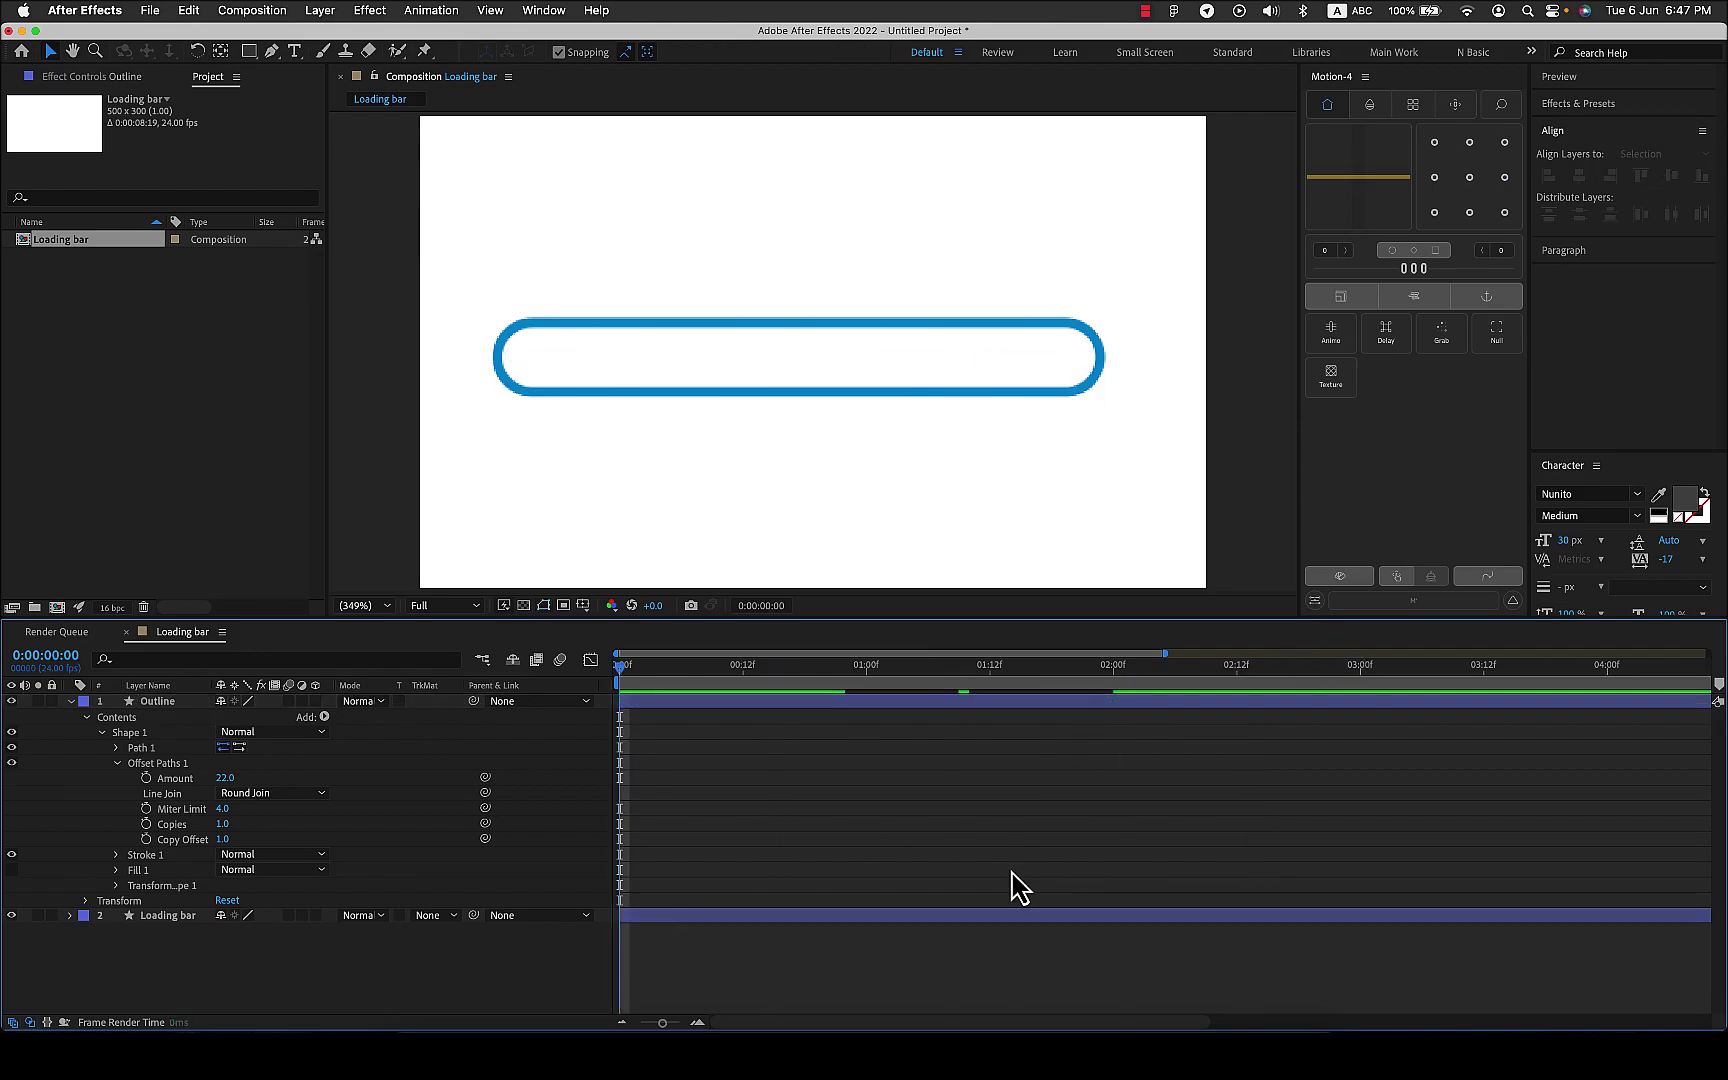
- Preview the fill animation from the start of the timeline
key("space")
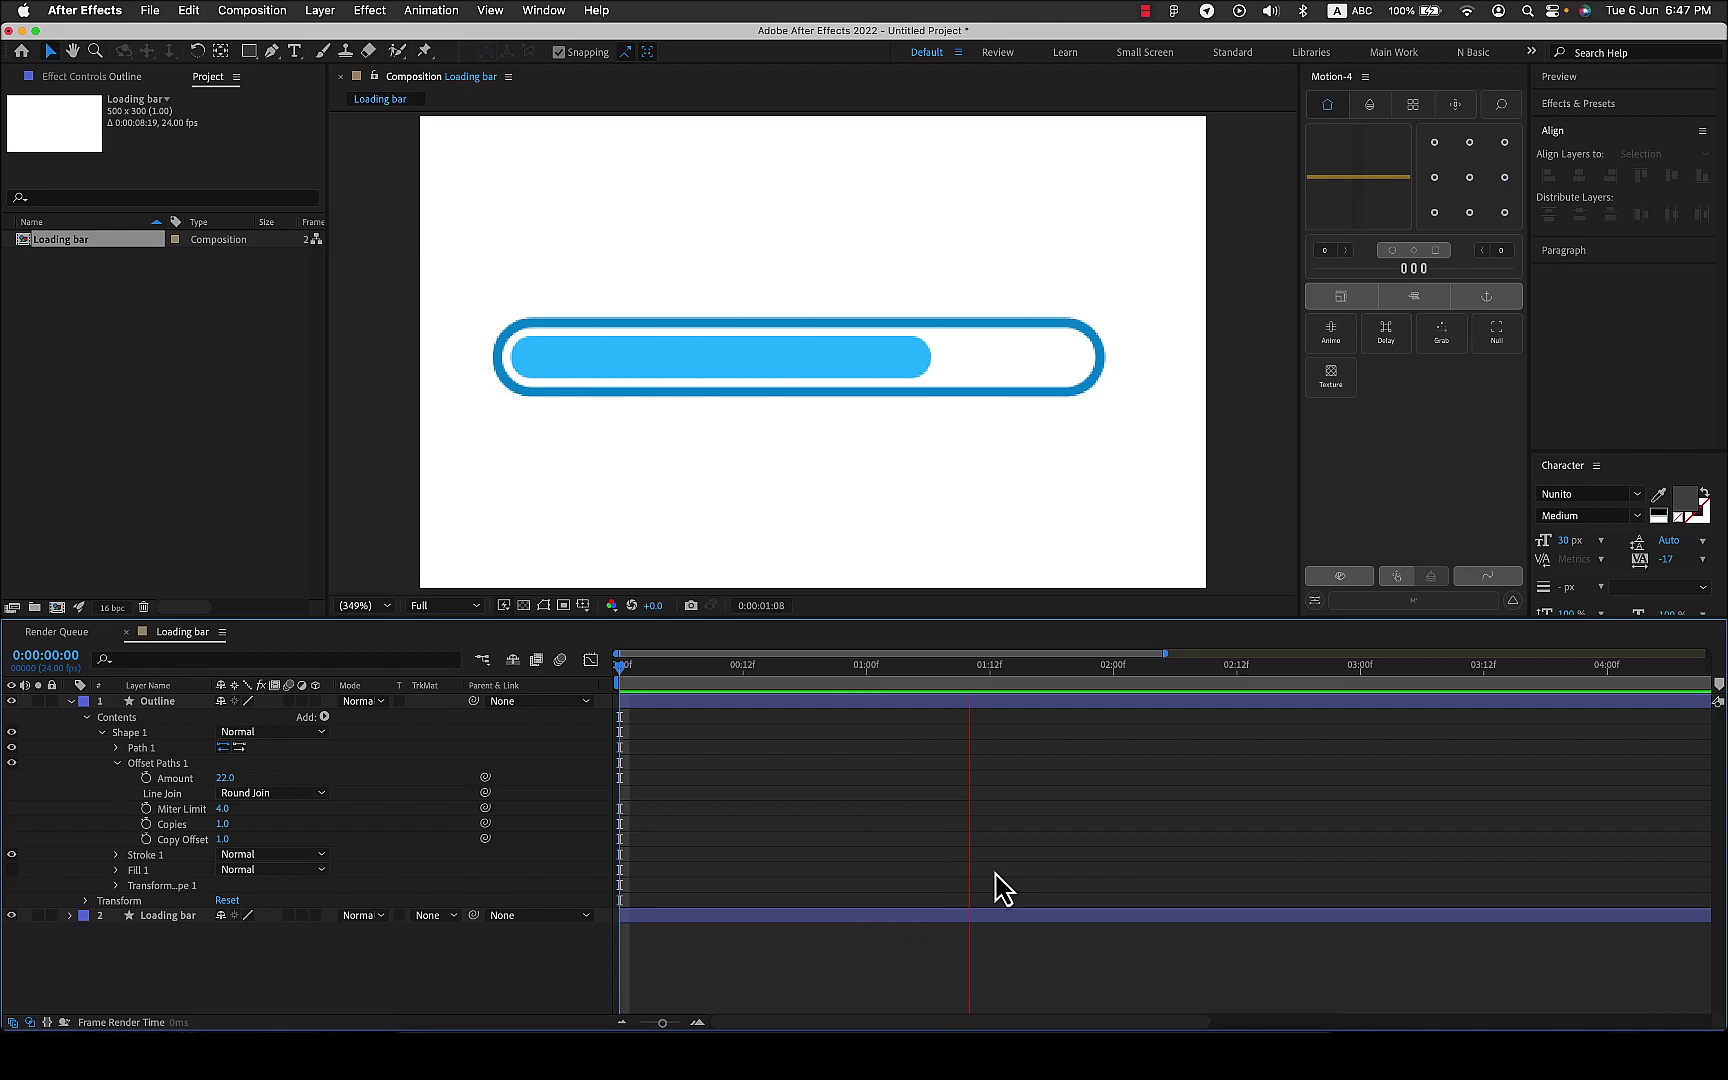
key("space")
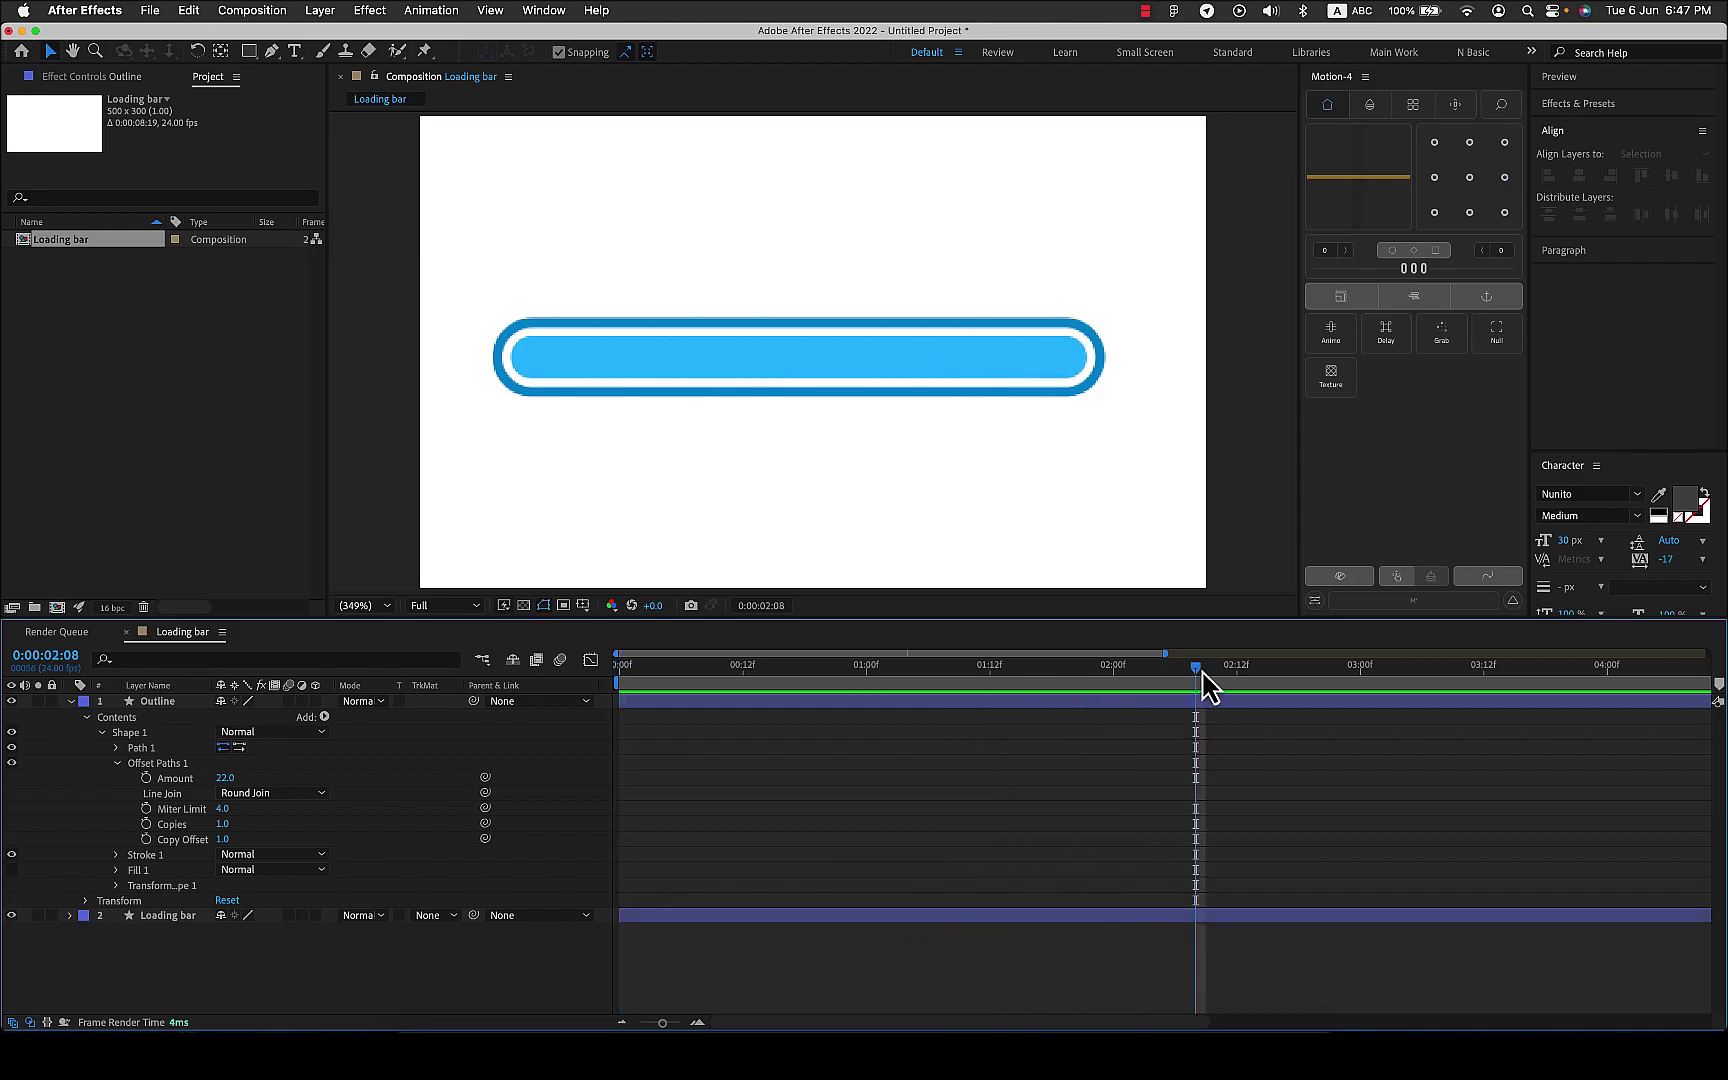
key("Home")
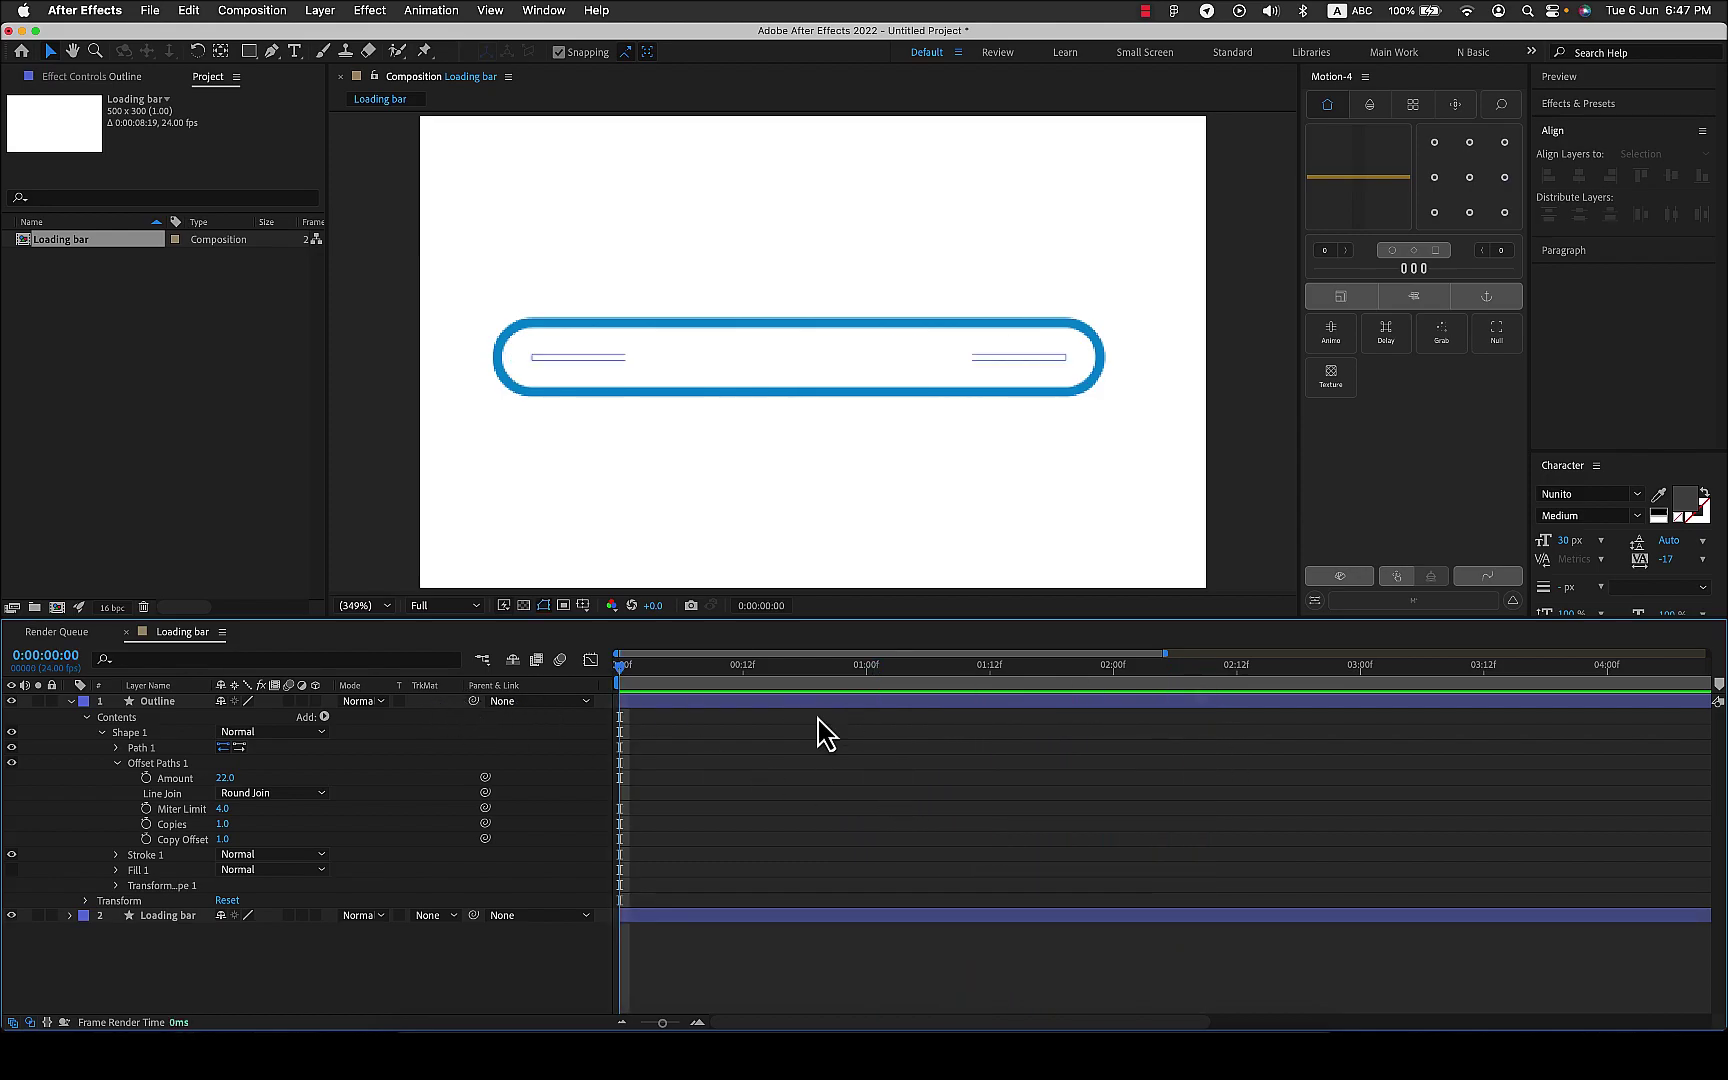
key("space")
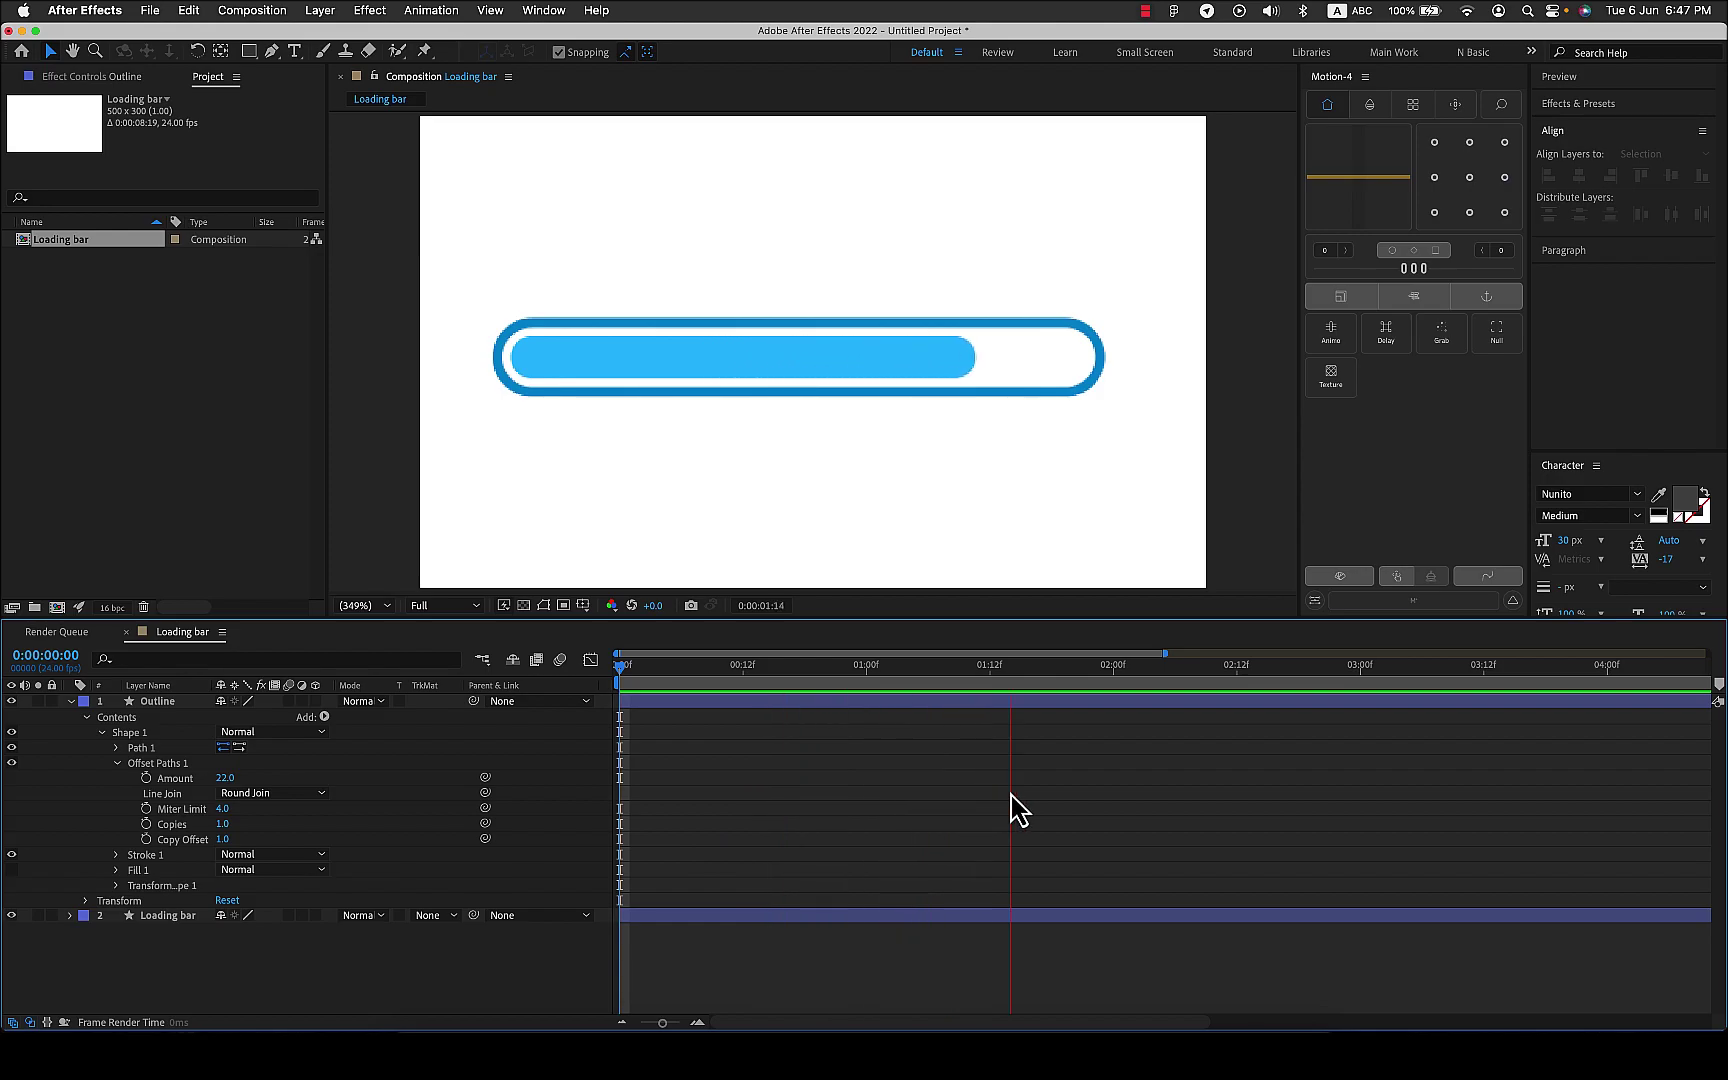
key("space")
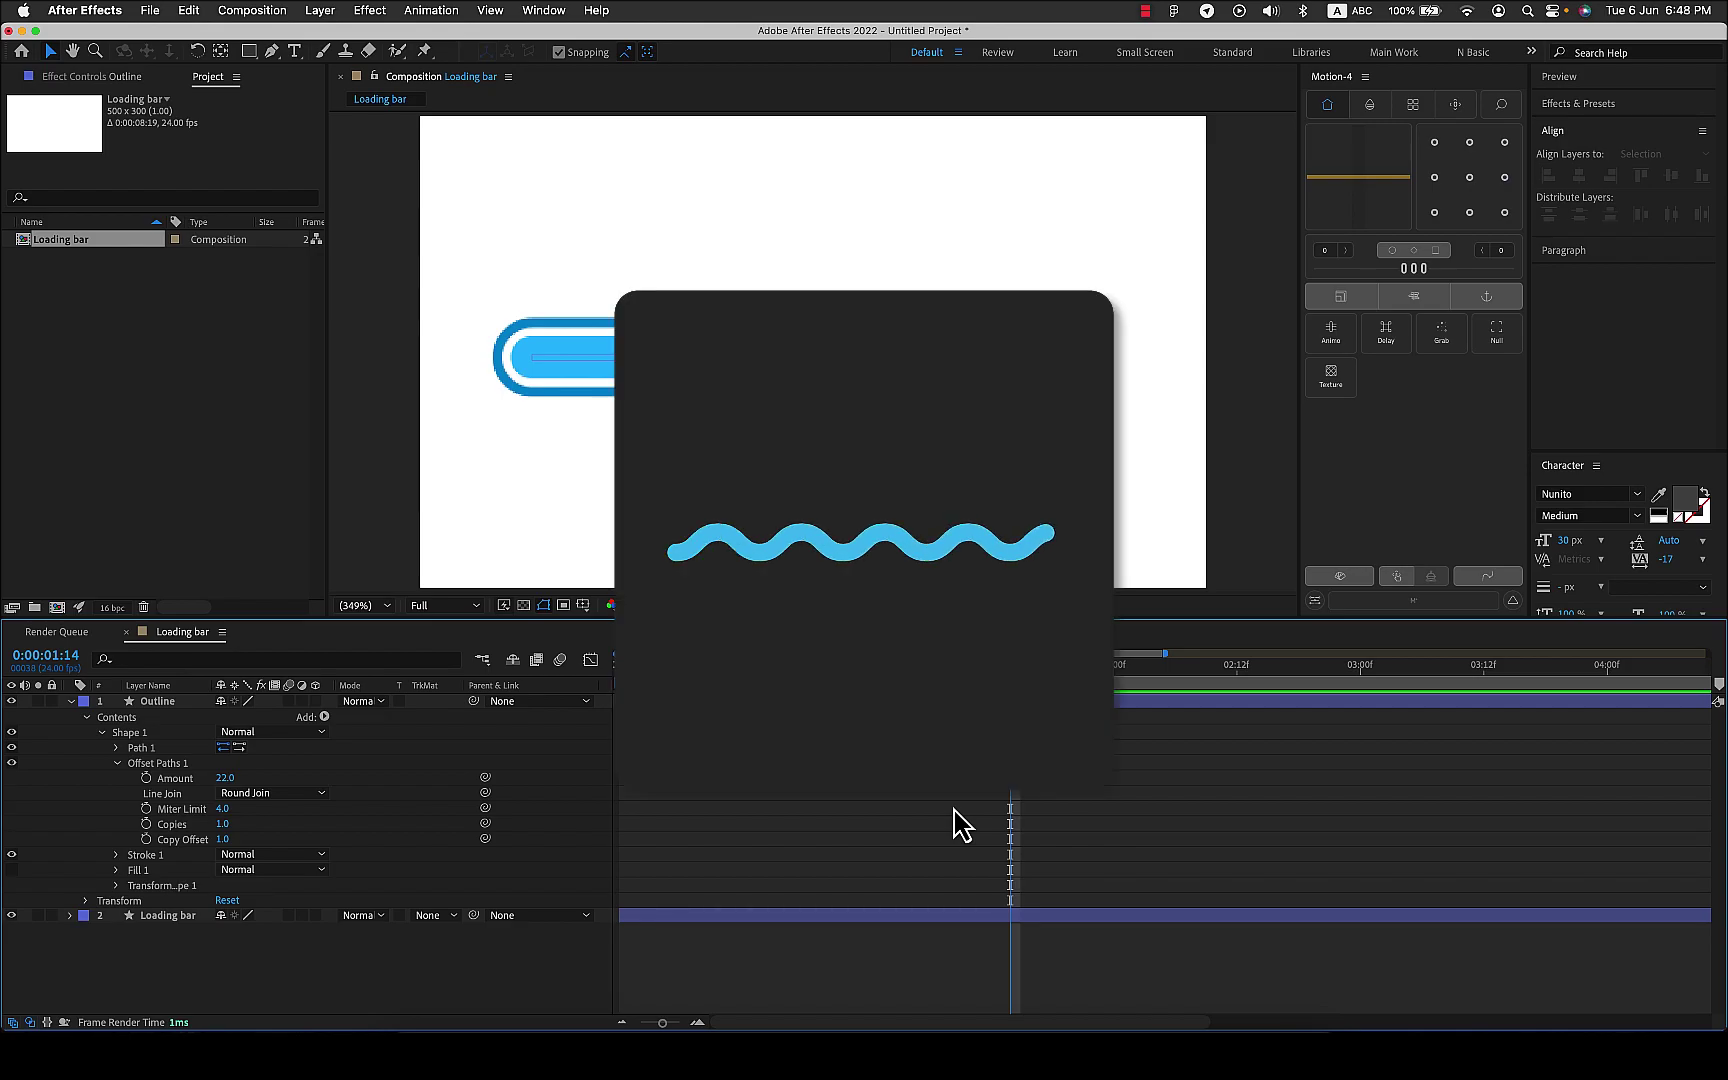
- Apply Easy Ease to both Trim Paths End keyframes of the Loading bar layer
left_click(876, 913)
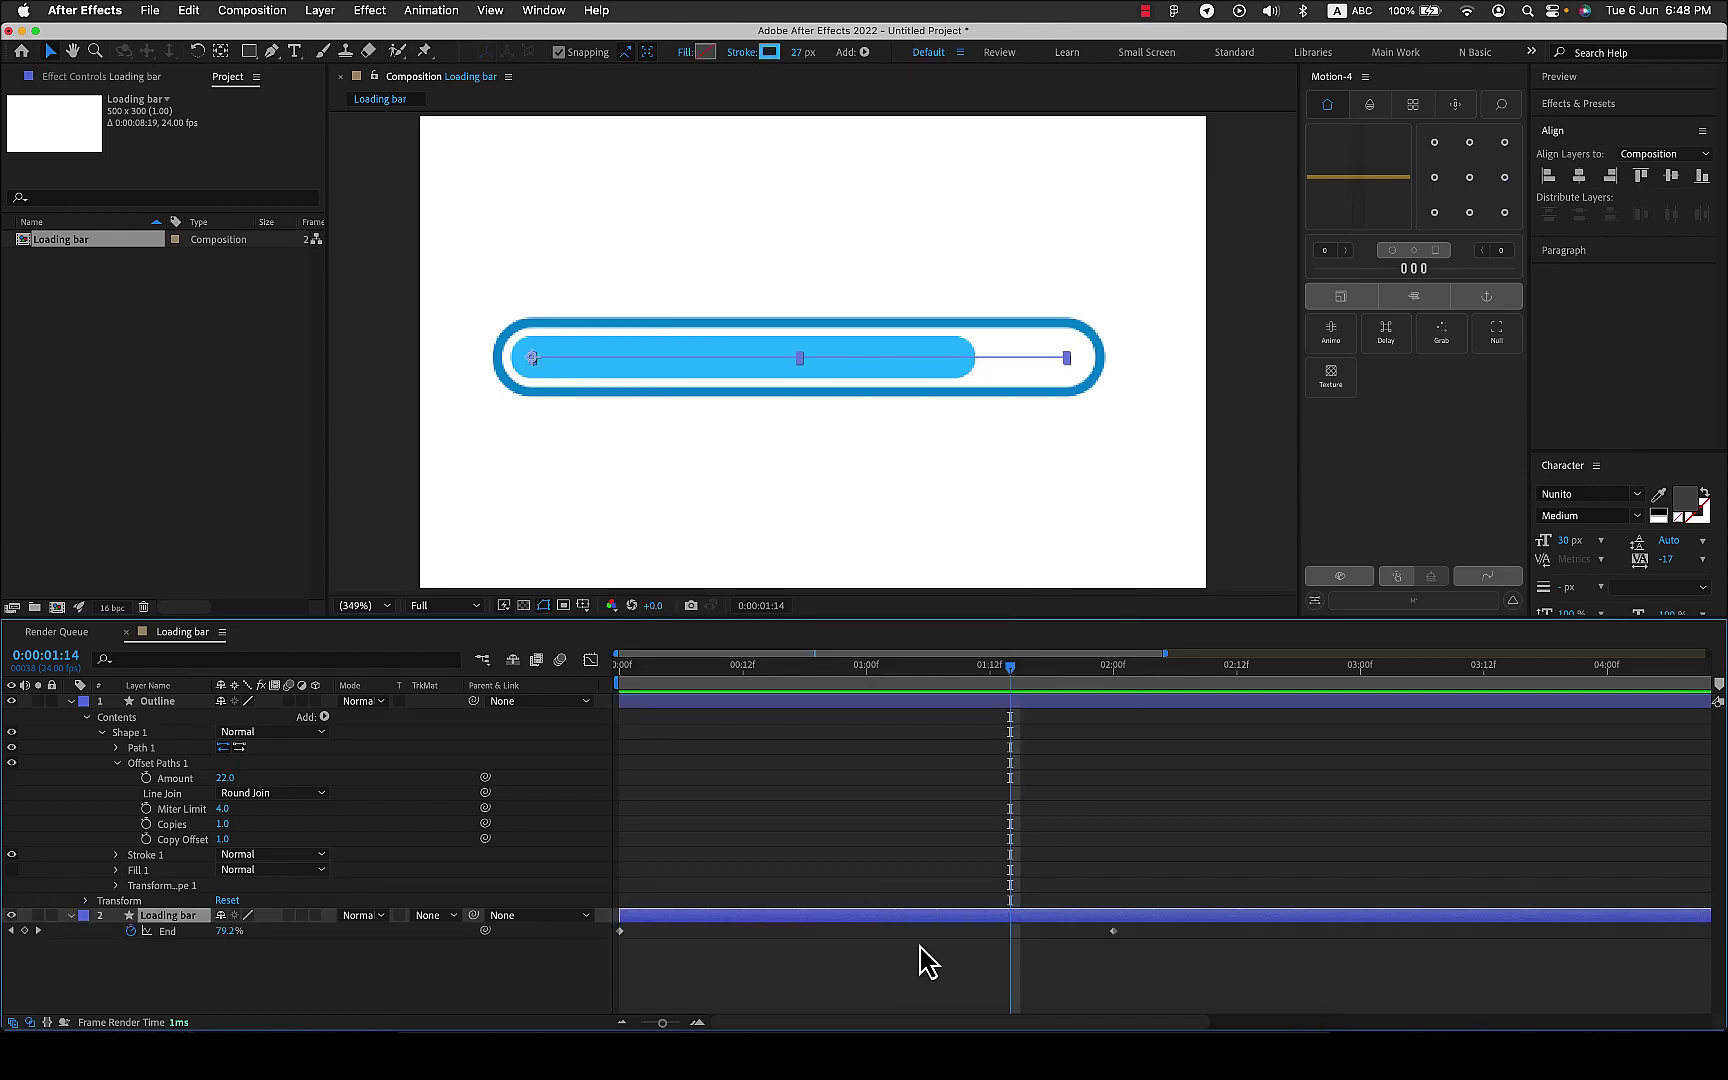
left_click_drag(1143, 944, 507, 996)
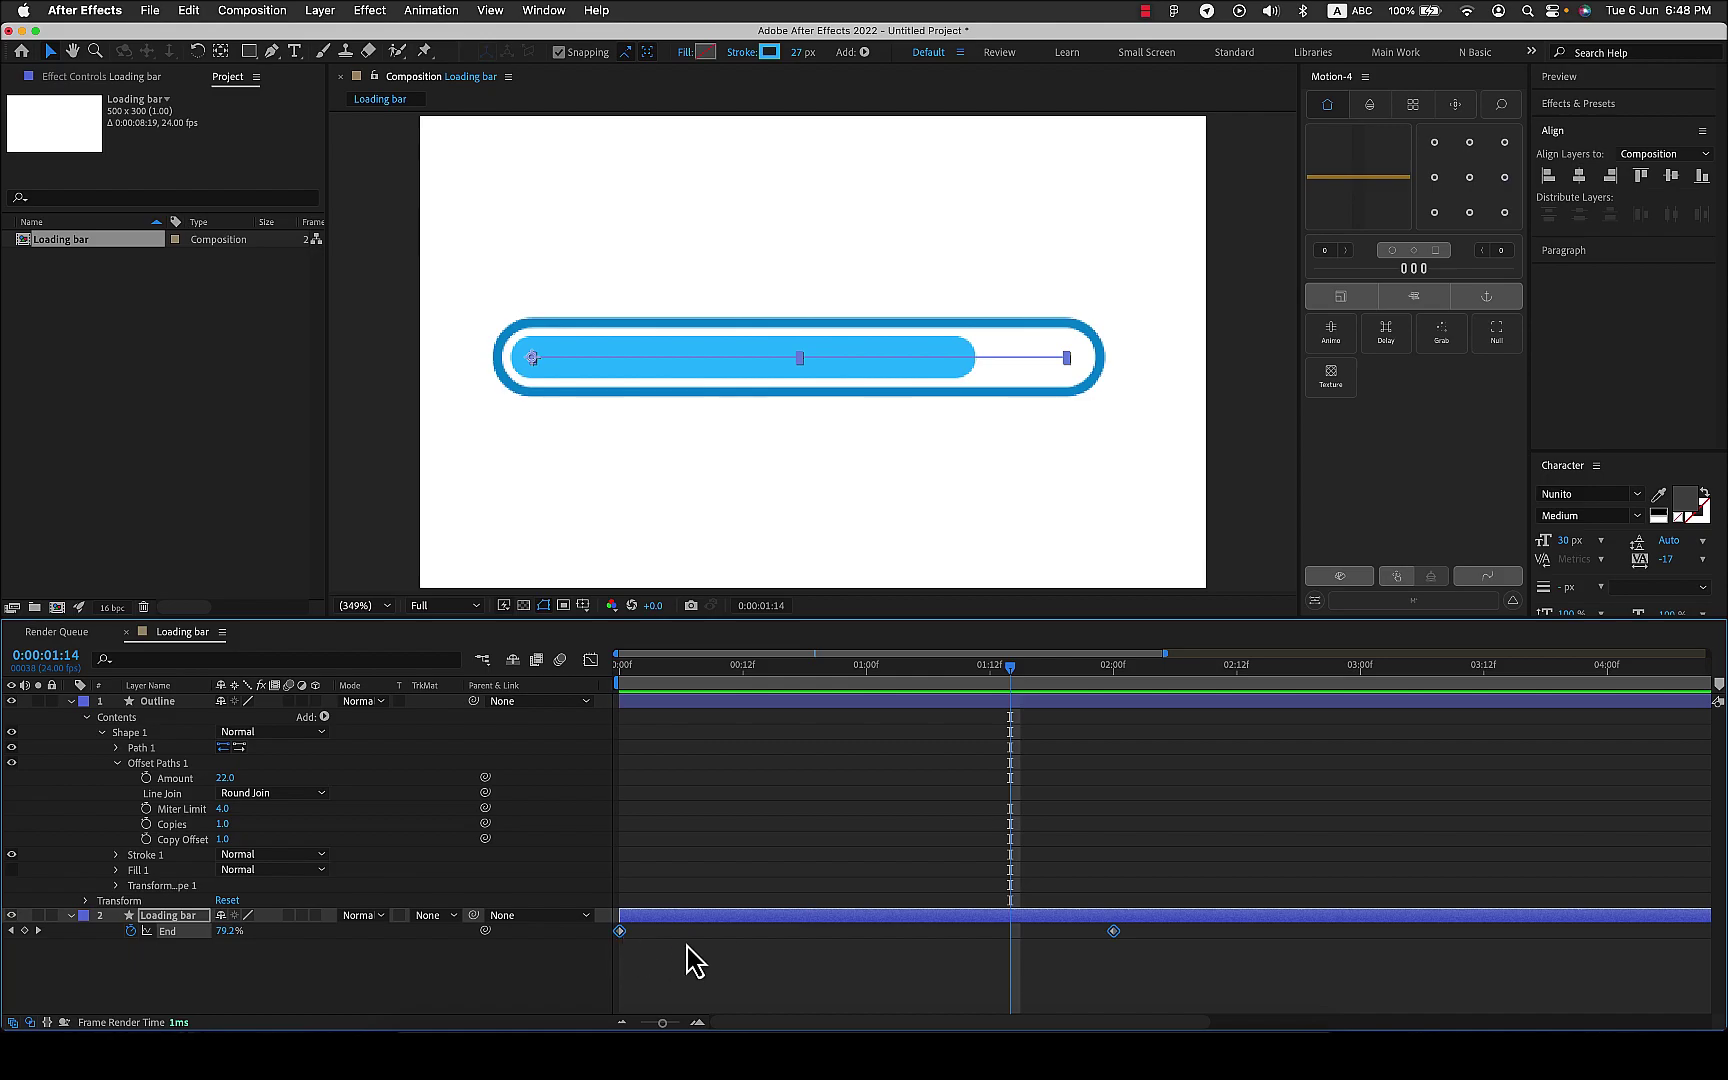
right_click(622, 940)
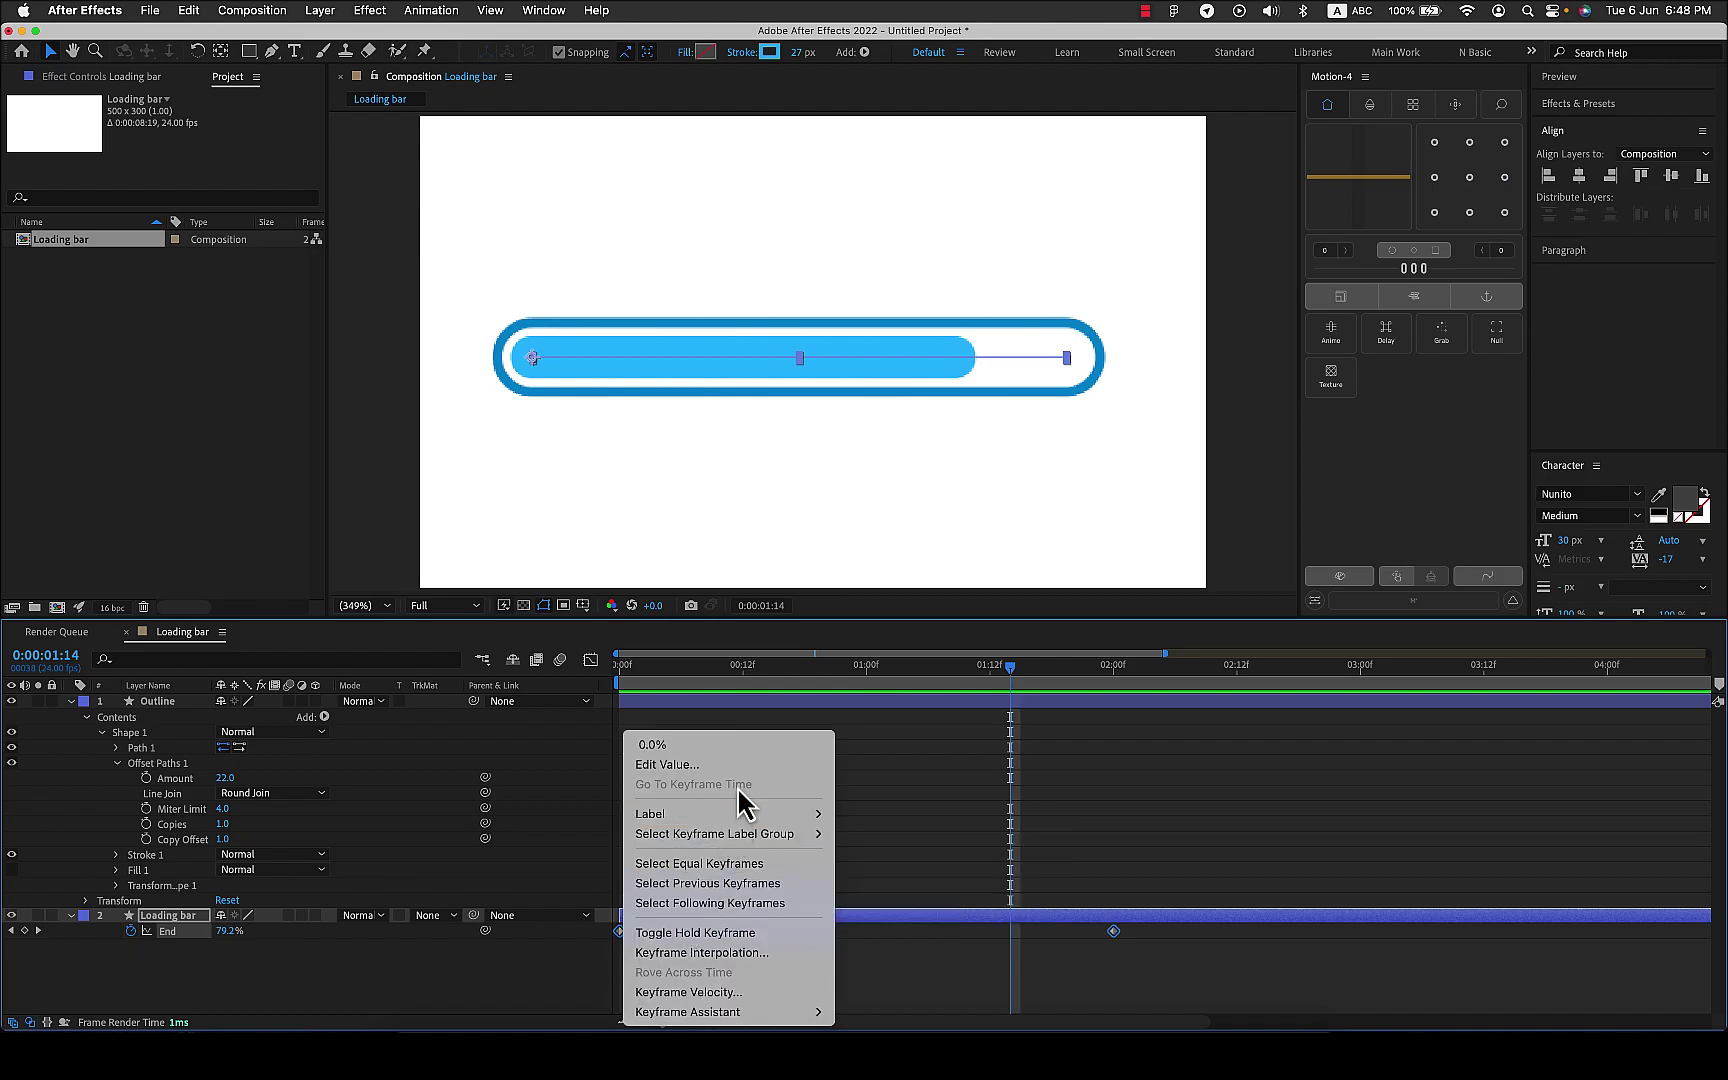
mouse_move(722, 1018)
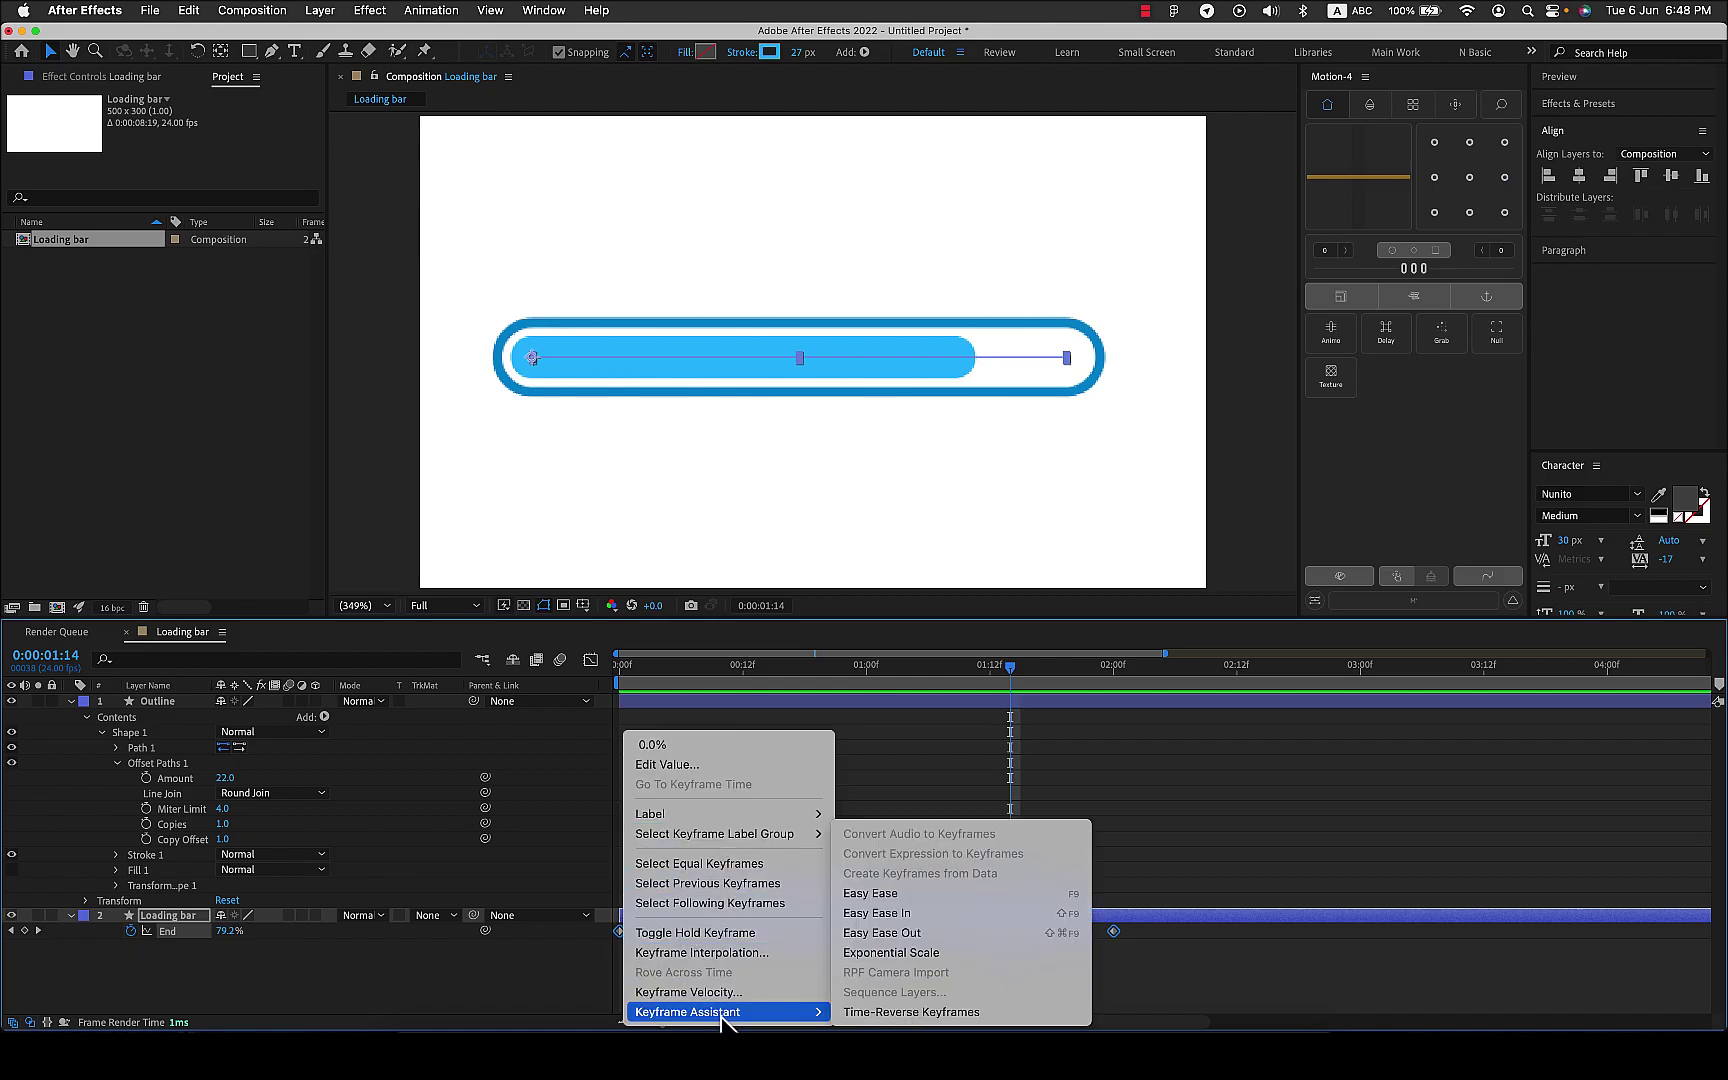
left_click(930, 894)
- Preview the eased fill and end the work area at about 3 seconds
left_click_drag(1012, 686, 505, 694)
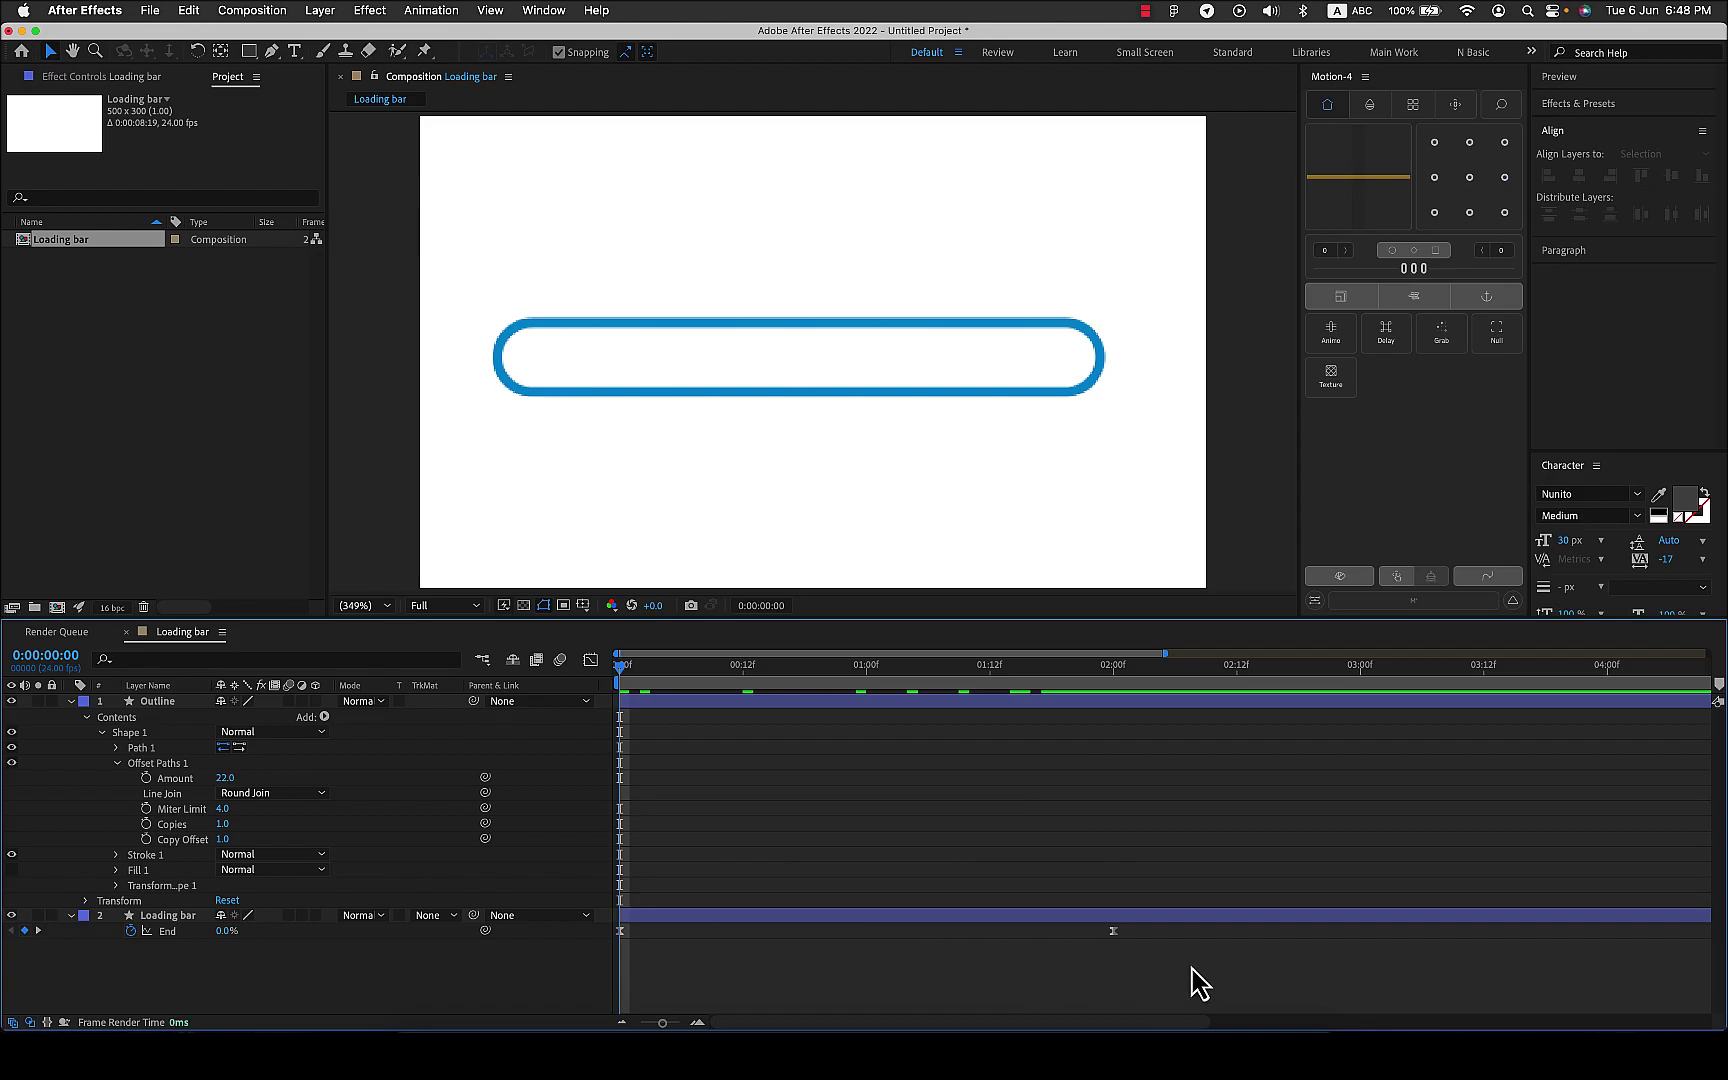
key("space")
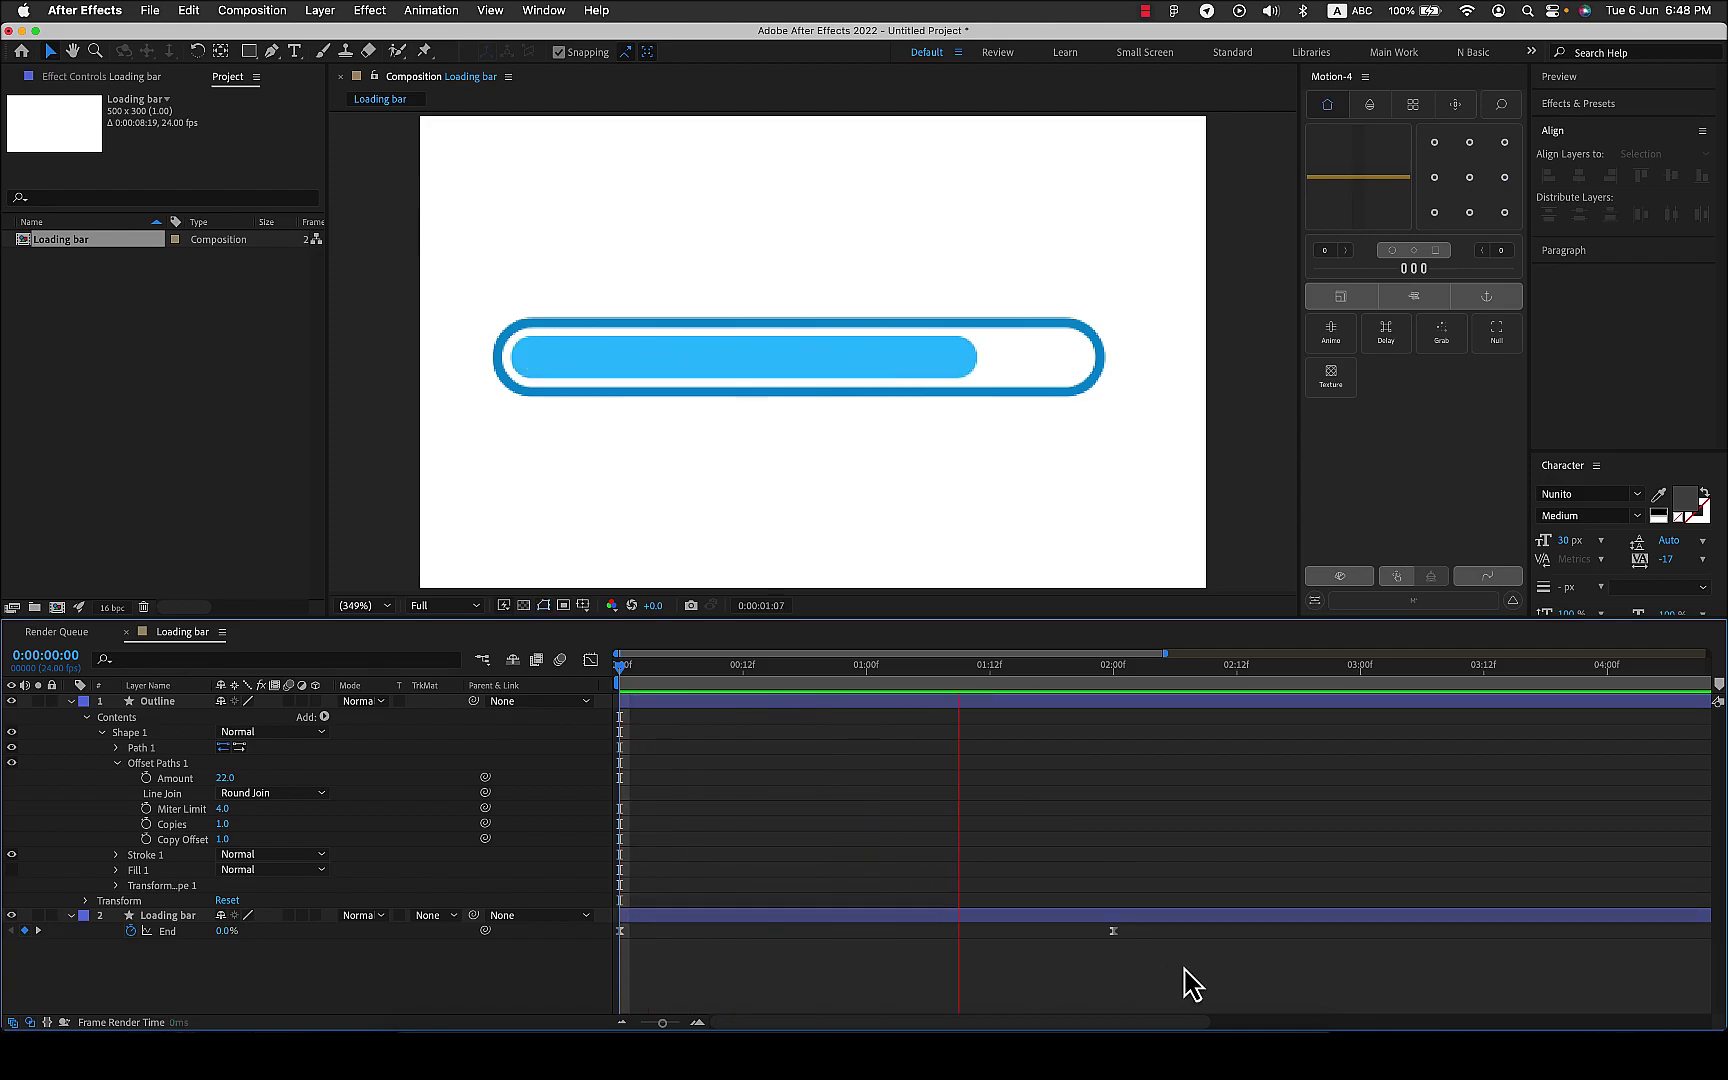
key("space")
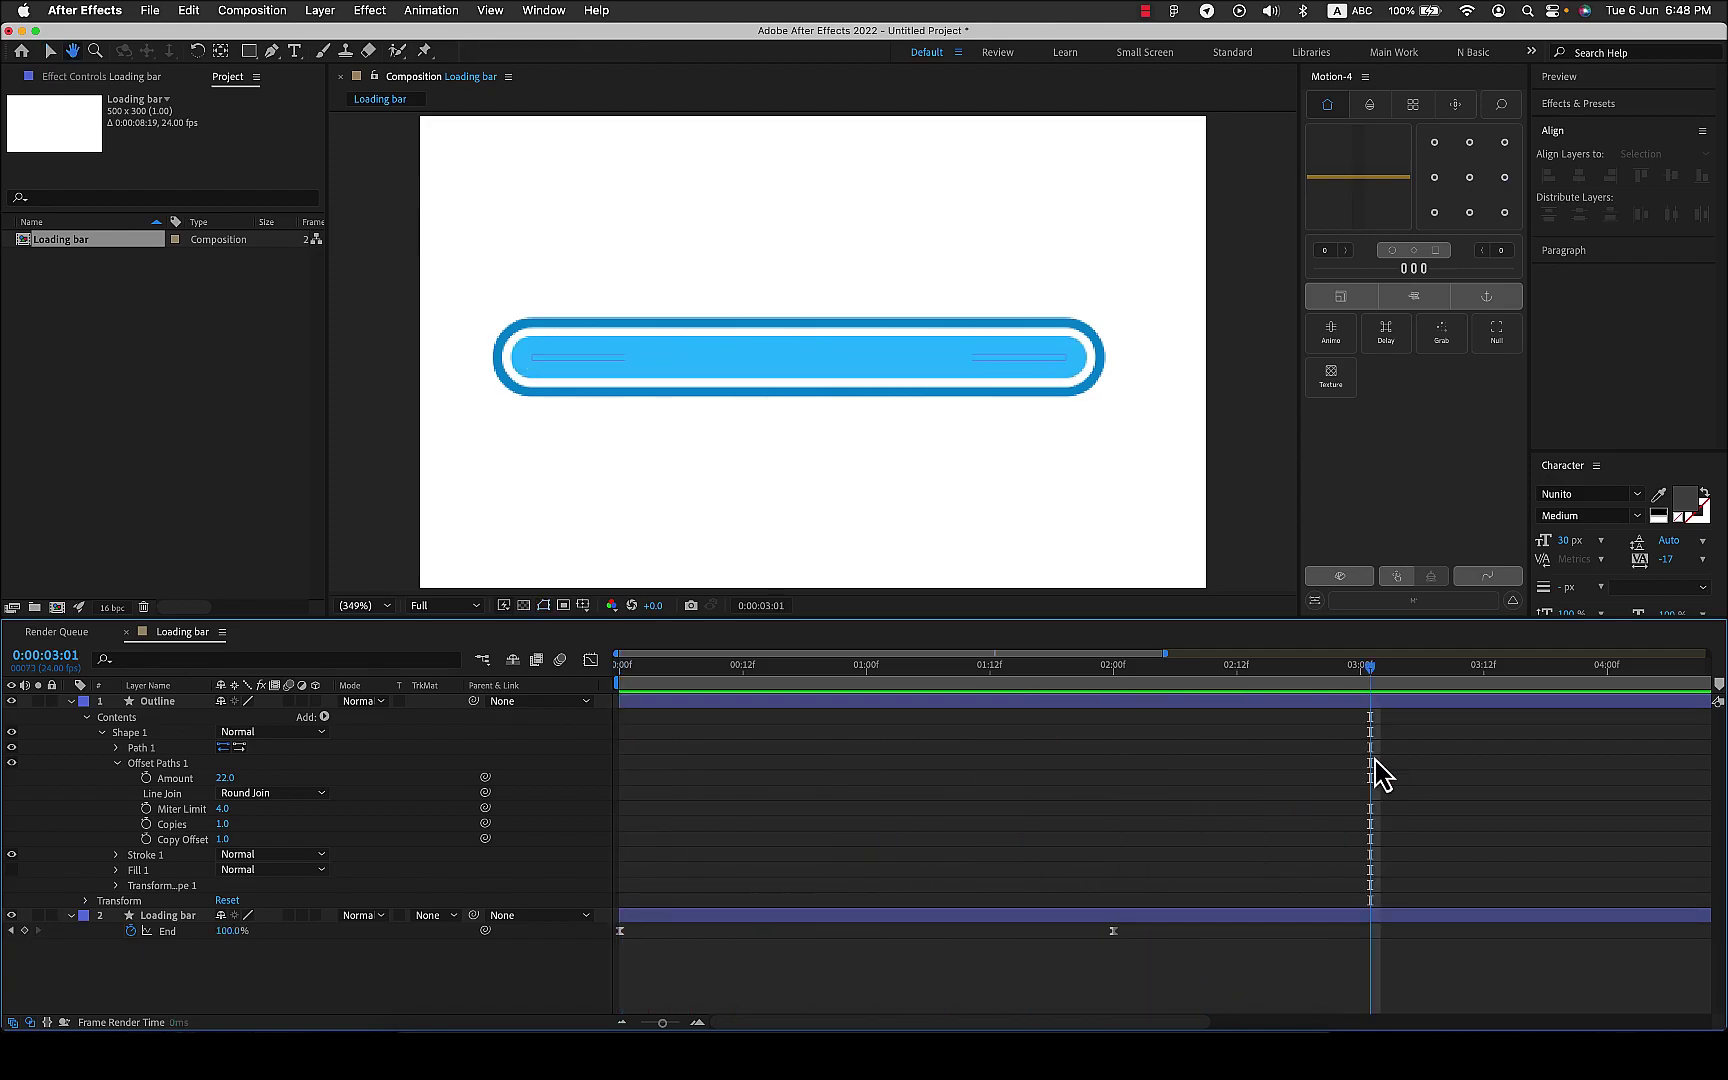
key("n")
key("space")
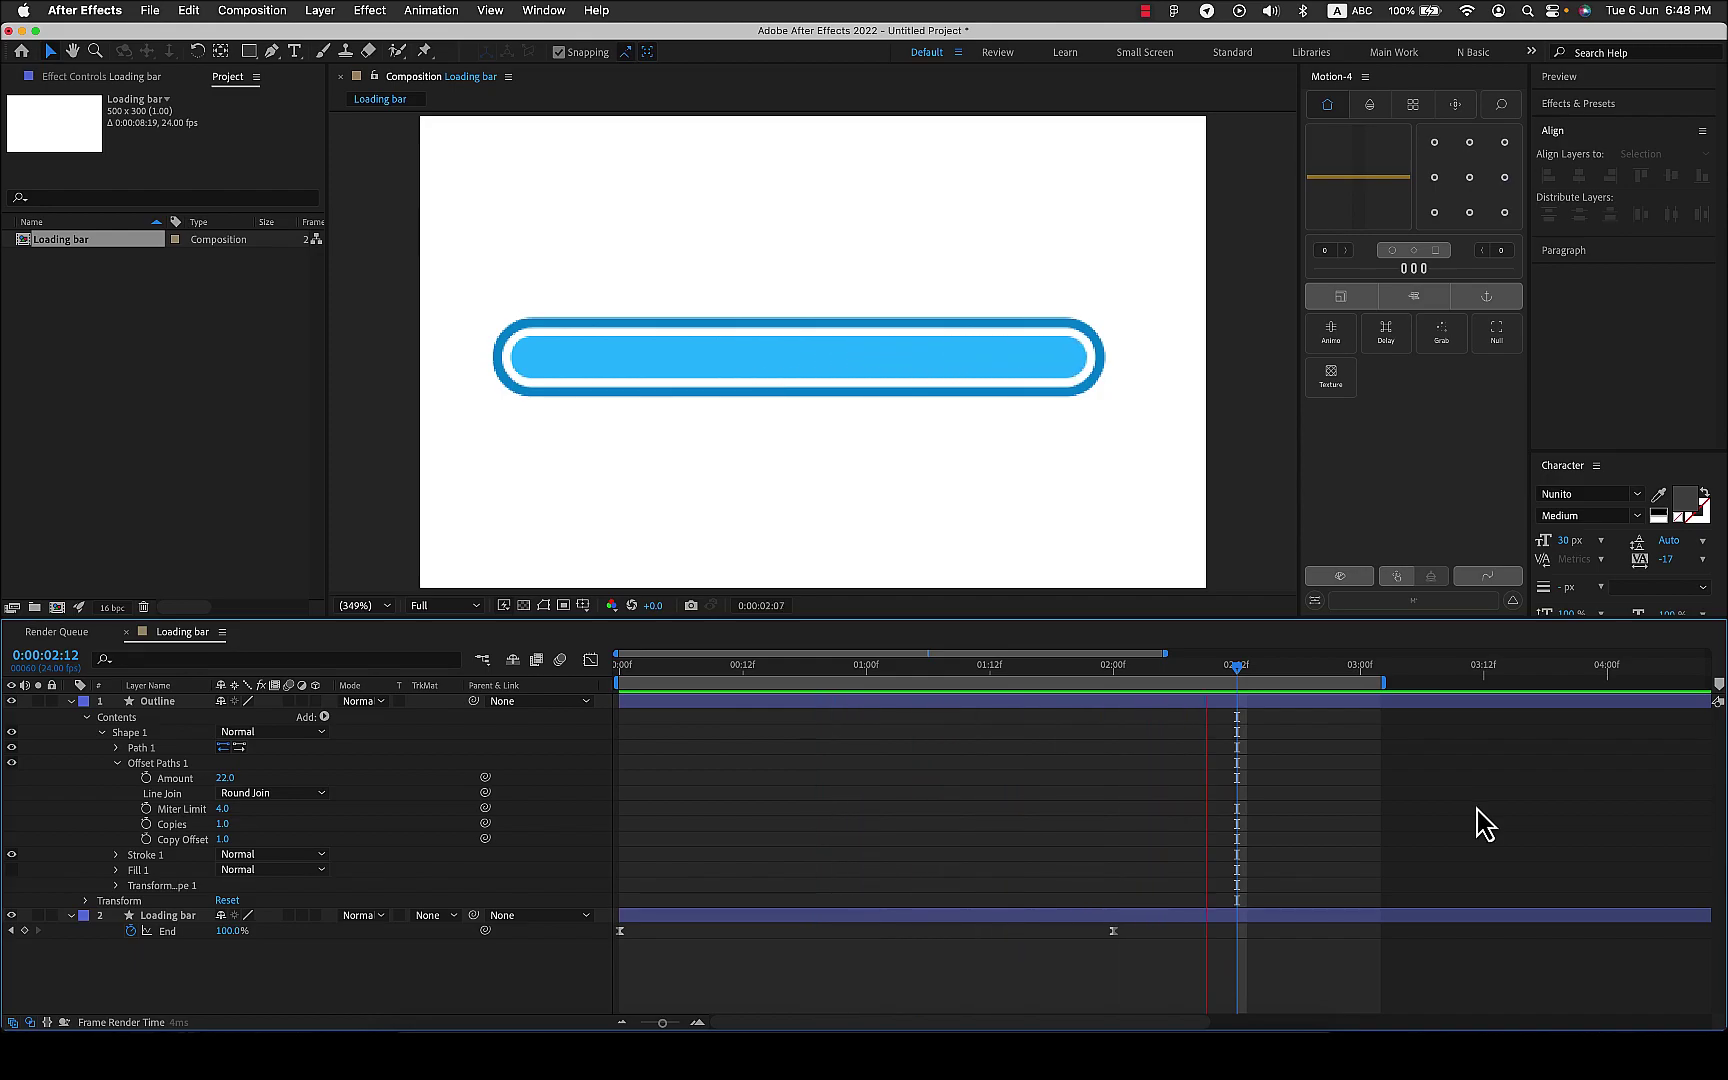